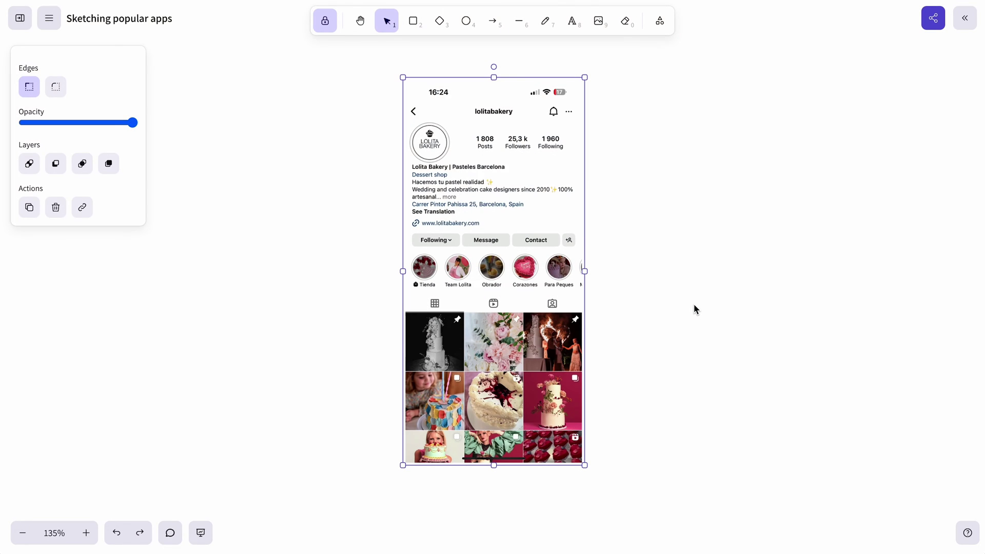
Draw a phone-frame rectangle beside the Instagram screenshot with a thin black outline and no fill.
{"action": "left_click", "coordinate": [722, 244]}
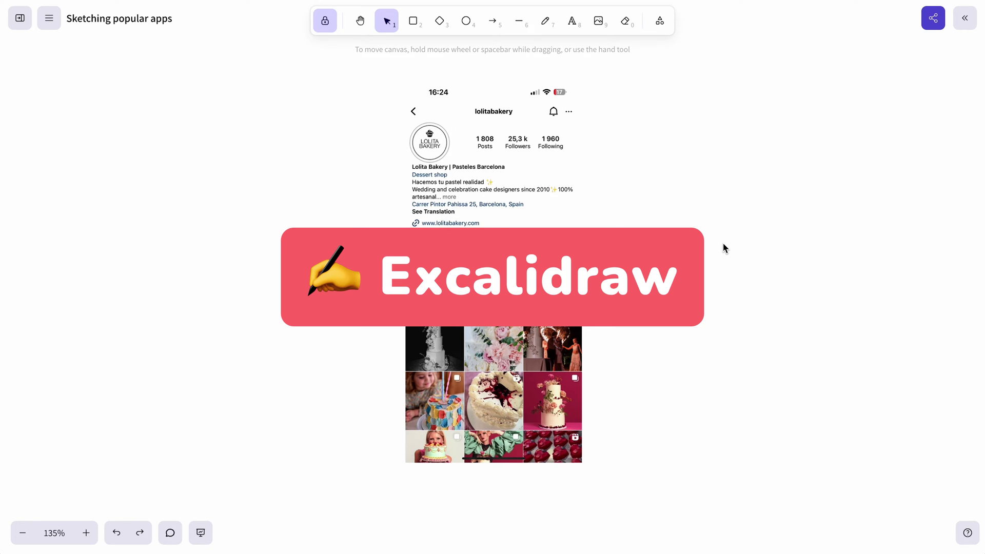
{"action": "left_click", "coordinate": [416, 24]}
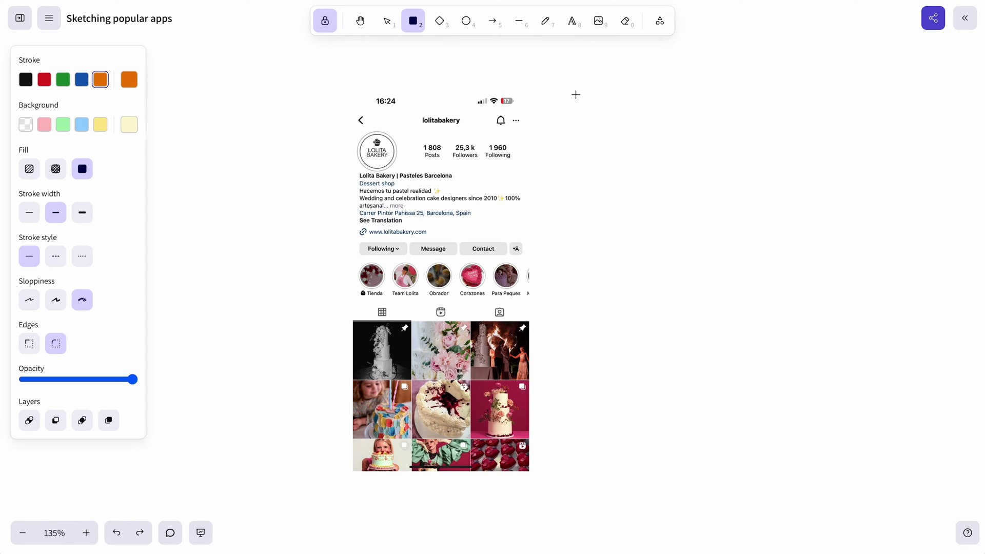
{"action": "mouse_move", "coordinate": [575, 94]}
{"action": "left_mouse_down"}
{"action": "mouse_move", "coordinate": [708, 325]}
{"action": "mouse_move", "coordinate": [768, 469]}
{"action": "left_mouse_up"}
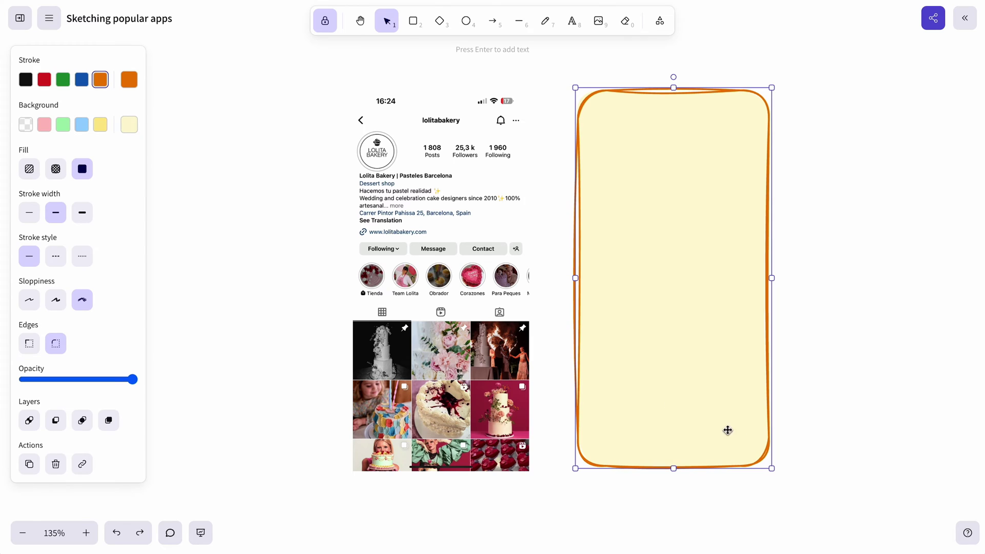
{"action": "left_click", "coordinate": [26, 80]}
{"action": "left_click", "coordinate": [25, 125]}
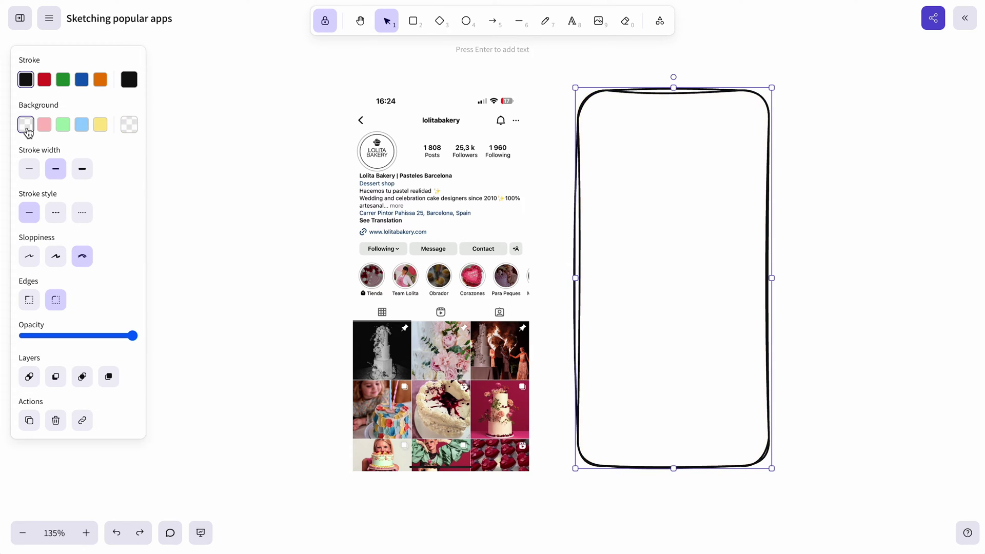
{"action": "left_click", "coordinate": [29, 169]}
{"action": "scroll", "coordinate": [817, 205], "scroll_direction": "right", "scroll_amount": 2}
{"action": "scroll", "coordinate": [817, 205], "scroll_direction": "down", "scroll_amount": 1}
Turn on Stats for nerds with the phone frame selected.
{"action": "left_click", "coordinate": [339, 256]}
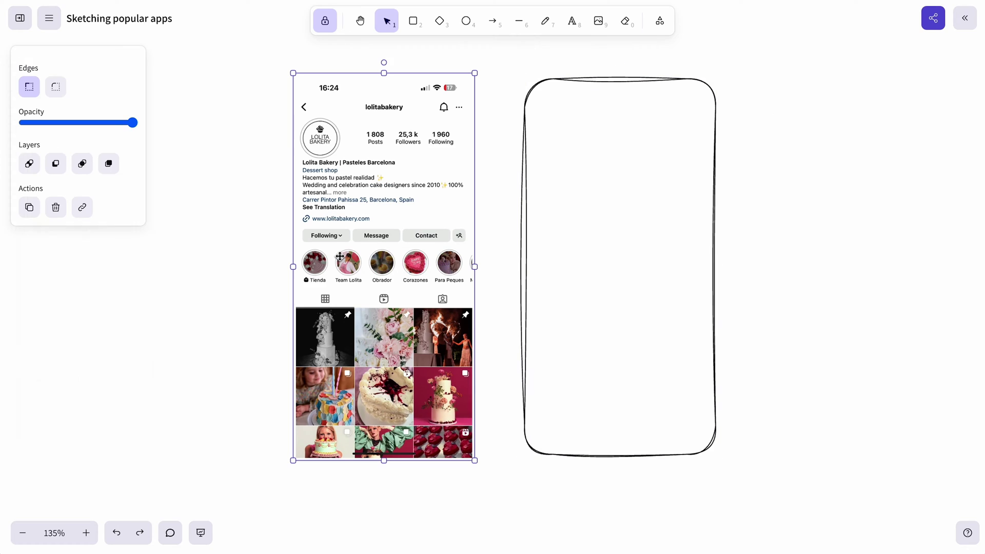
{"action": "left_click", "coordinate": [717, 238]}
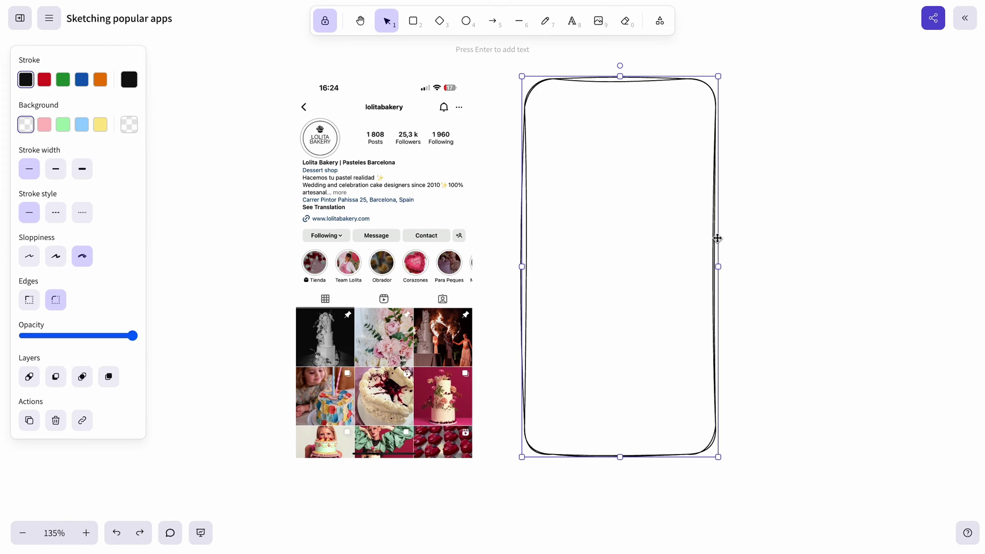
{"action": "right_click", "coordinate": [759, 228]}
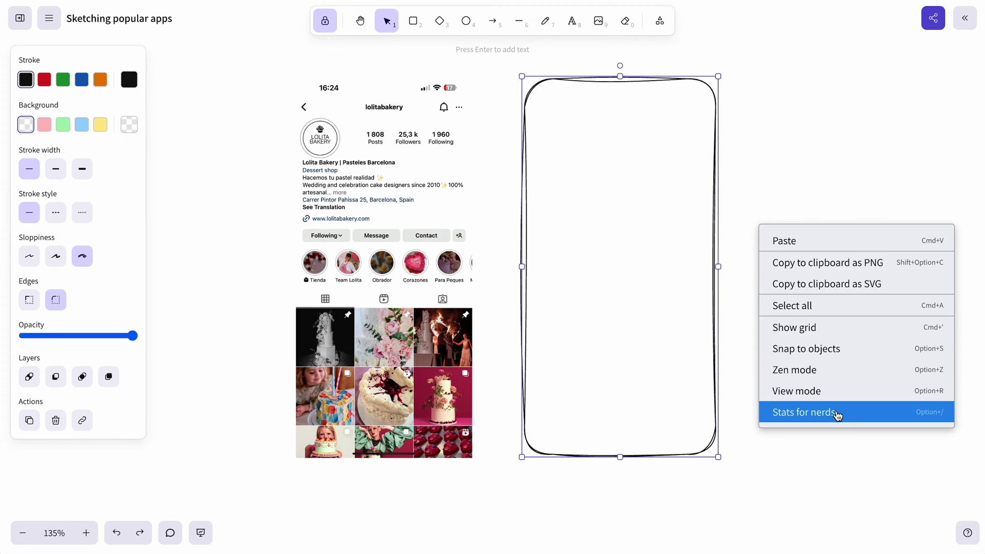
{"action": "left_click", "coordinate": [837, 414]}
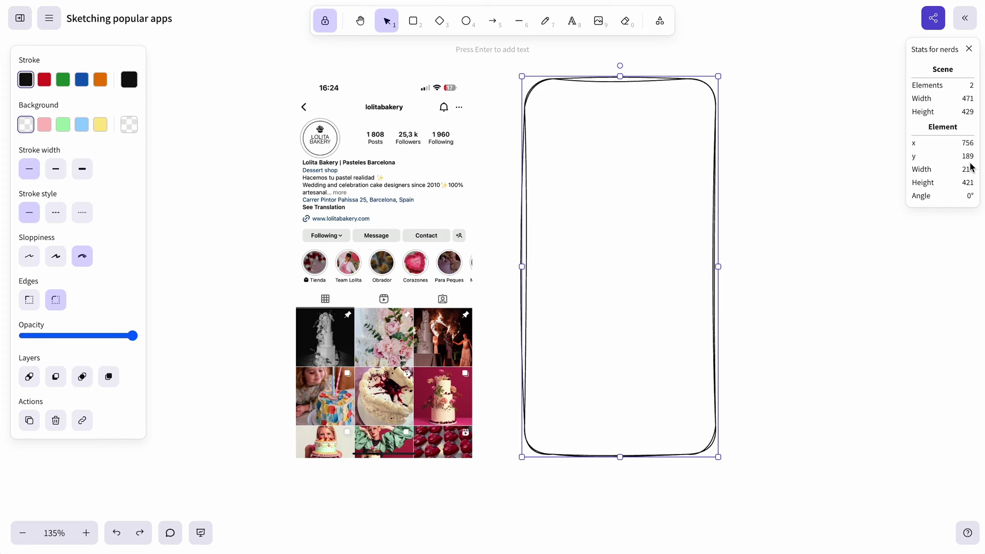
Add a small 'lolitabakery' title at the top centre of the phone frame.
{"action": "left_click", "coordinate": [816, 161]}
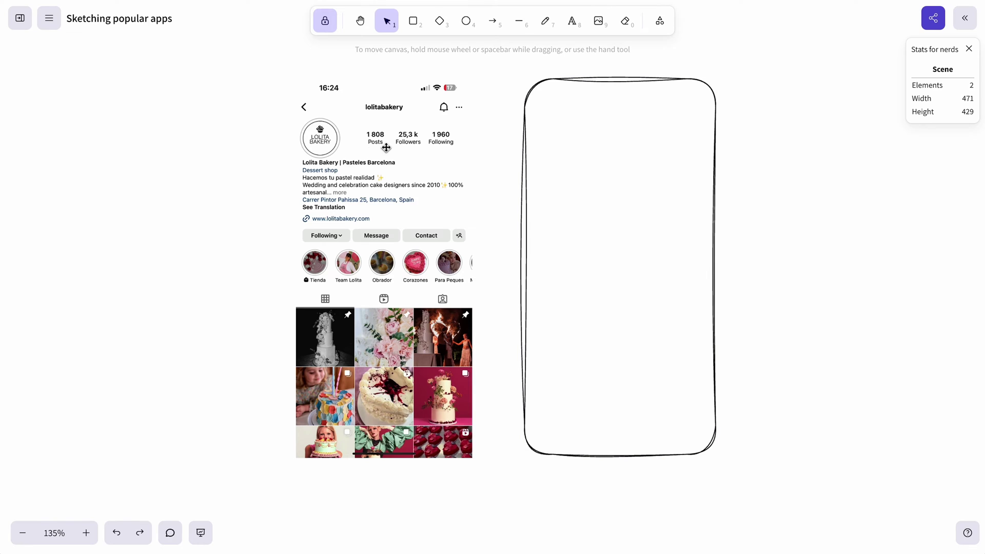
{"action": "left_click", "coordinate": [573, 26]}
{"action": "left_click", "coordinate": [600, 106]}
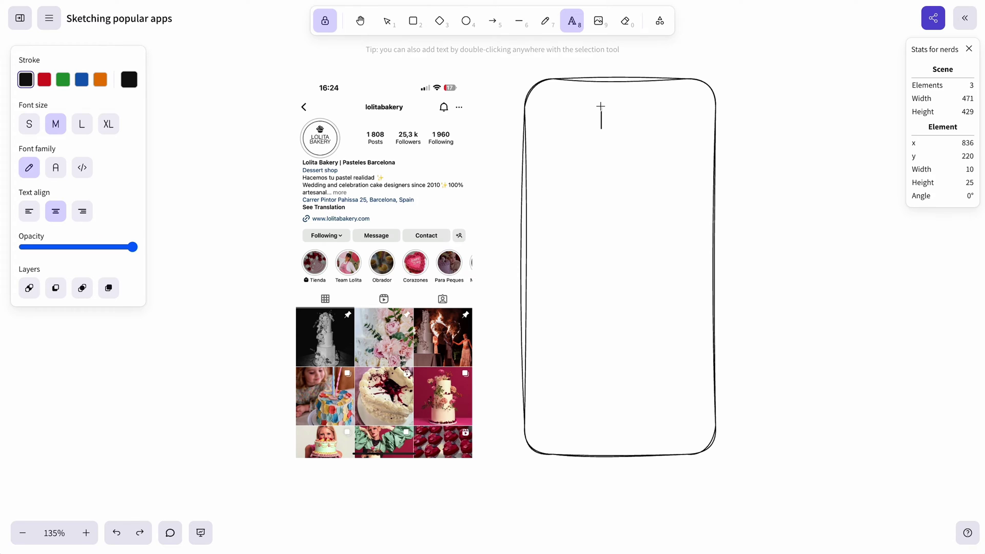
{"action": "type", "text": "lolitabakery"}
{"action": "left_click", "coordinate": [387, 21]}
{"action": "left_click", "coordinate": [641, 128]}
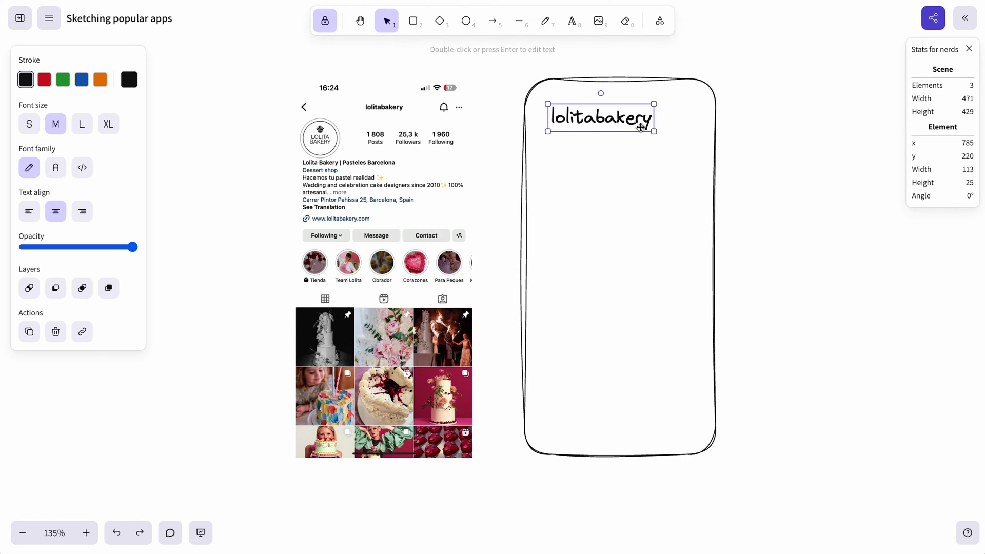
{"action": "left_click", "coordinate": [33, 128]}
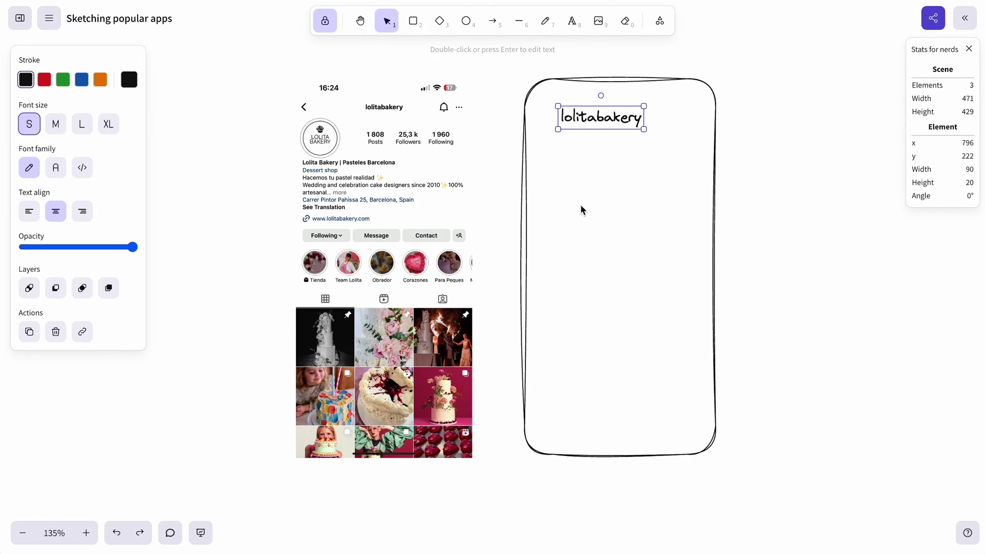
{"action": "left_click_drag", "start_coordinate": [621, 131], "coordinate": [623, 108]}
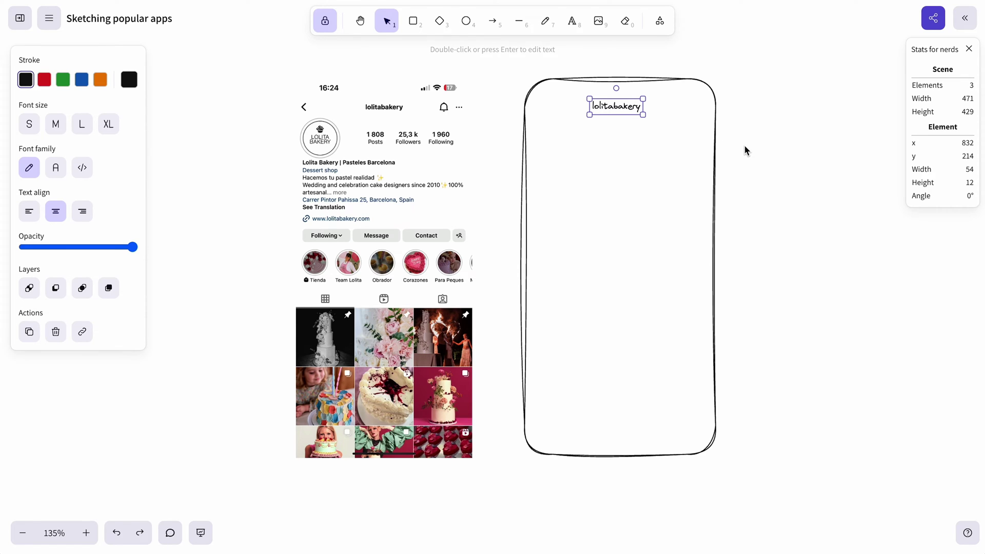
{"action": "left_click", "coordinate": [698, 104]}
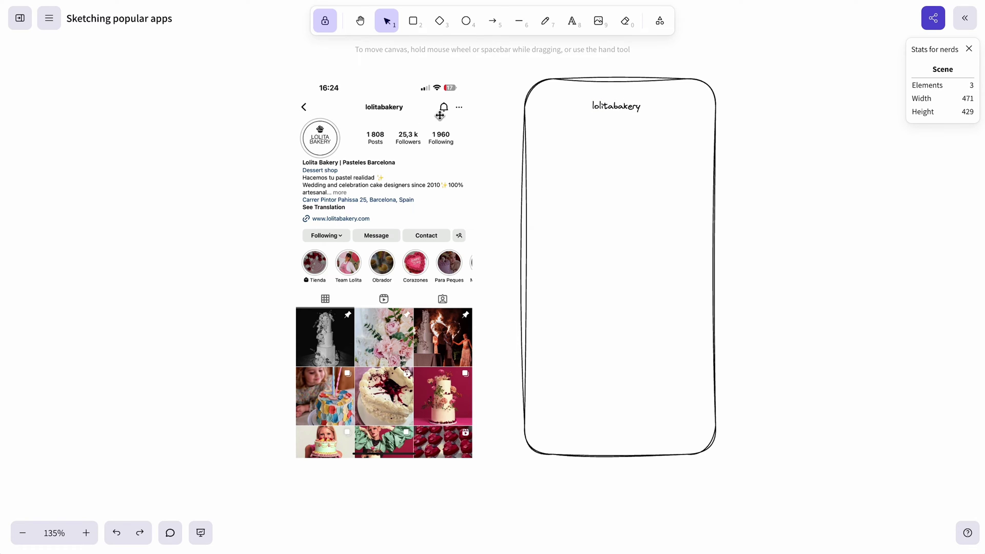
Draw a two-stroke '<' back arrow at the top left and group its strokes.
{"action": "scroll", "coordinate": [728, 104], "scroll_direction": "up", "scroll_amount": 5, "text": "ctrl"}
{"action": "scroll", "coordinate": [729, 103], "scroll_direction": "up", "scroll_amount": 1}
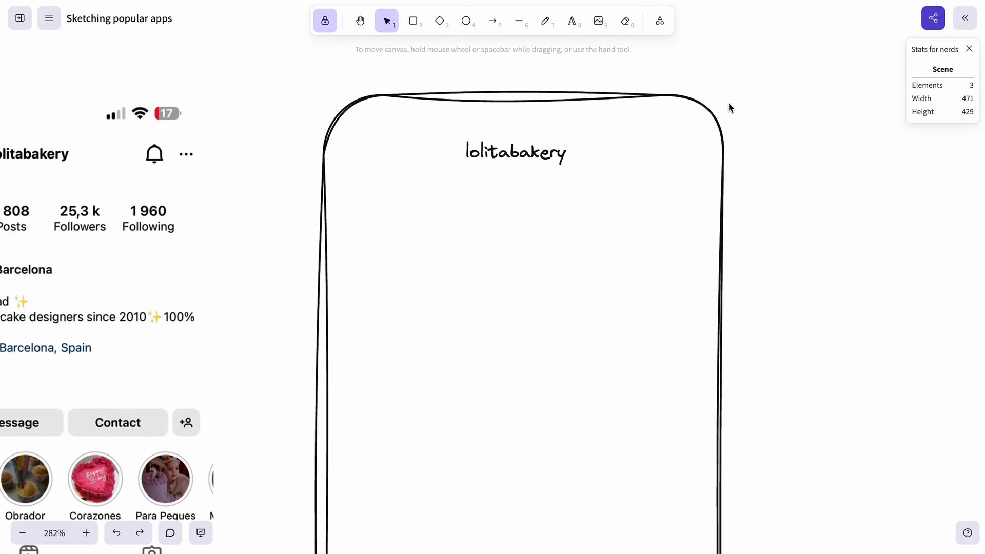
{"action": "left_click", "coordinate": [528, 25]}
{"action": "left_click", "coordinate": [350, 153]}
{"action": "mouse_move", "coordinate": [368, 141]}
{"action": "left_mouse_down"}
{"action": "mouse_move", "coordinate": [369, 164]}
{"action": "mouse_move", "coordinate": [346, 129]}
{"action": "left_mouse_up"}
{"action": "key", "text": "1"}
{"action": "key", "text": "ctrl+g"}
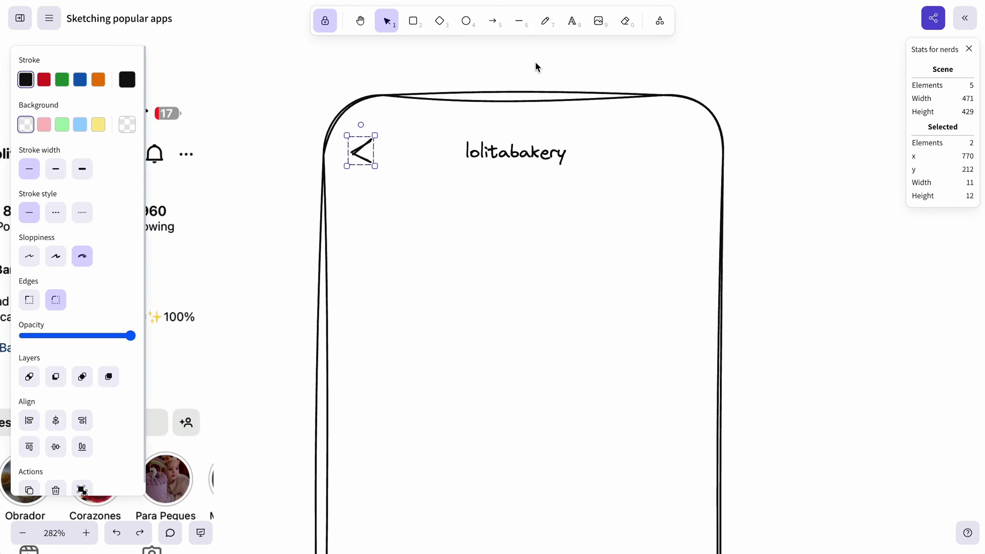
{"action": "left_click", "coordinate": [414, 160]}
Add a small diamond bell and three ellipse menu dots to the header row.
{"action": "left_click", "coordinate": [440, 20]}
{"action": "left_click_drag", "start_coordinate": [634, 135], "coordinate": [652, 158]}
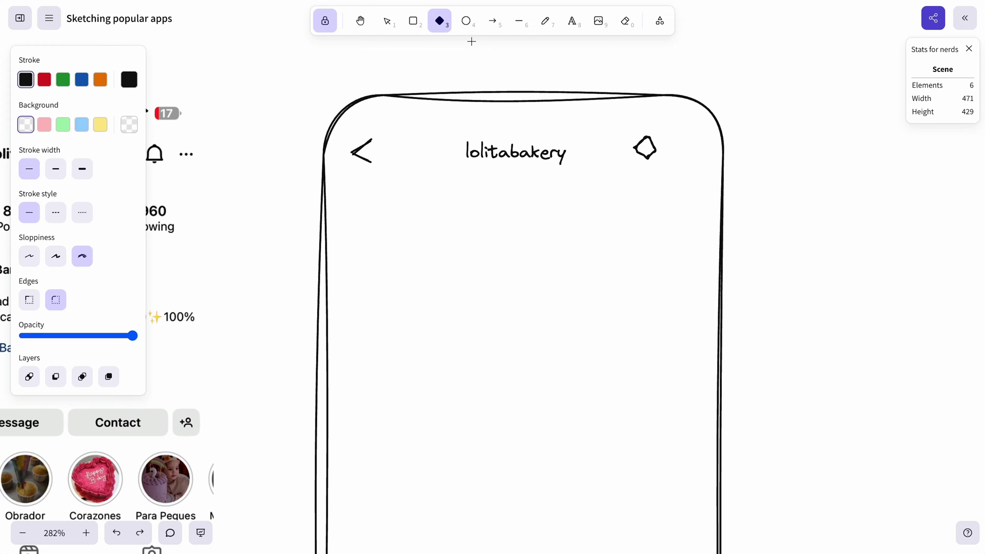
{"action": "left_click", "coordinate": [465, 21]}
{"action": "scroll", "coordinate": [690, 154], "scroll_direction": "up", "scroll_amount": 5}
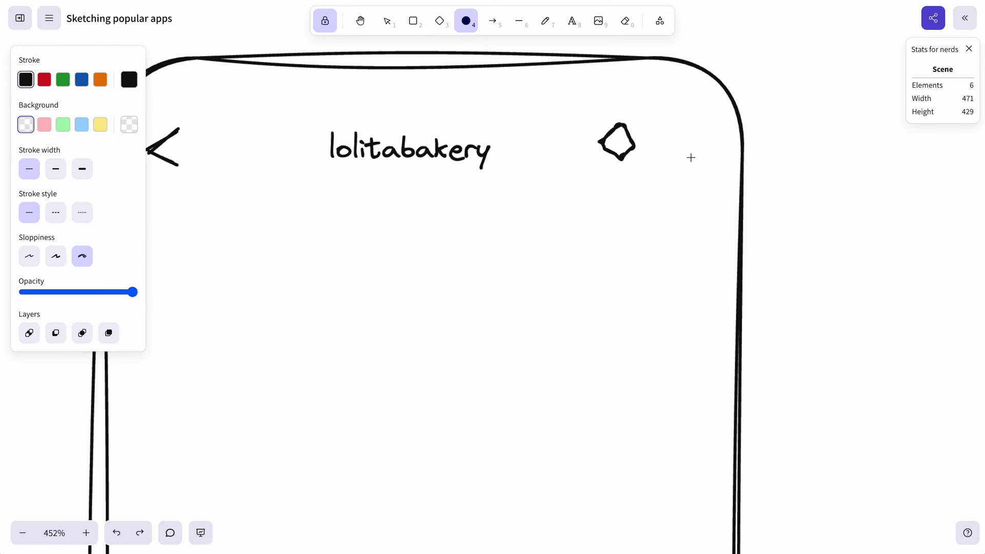
{"action": "left_click", "coordinate": [661, 139]}
{"action": "left_click", "coordinate": [675, 140]}
{"action": "mouse_move", "coordinate": [676, 143]}
{"action": "left_mouse_down"}
{"action": "mouse_move", "coordinate": [697, 143]}
{"action": "mouse_move", "coordinate": [644, 110]}
{"action": "left_mouse_up"}
{"action": "key", "text": "1"}
{"action": "left_click", "coordinate": [660, 182]}
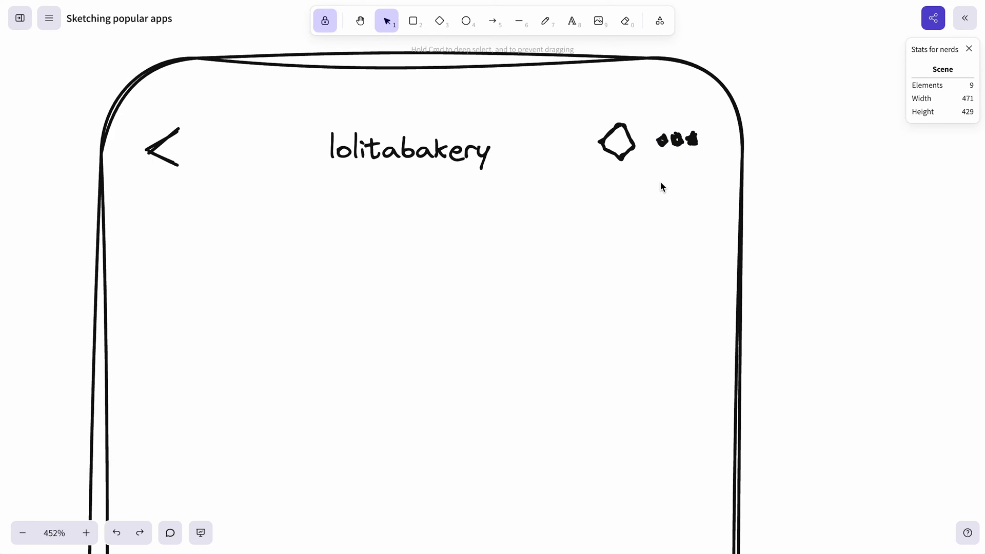
Draw the avatar circle with an X through it and make it less rough.
{"action": "scroll", "coordinate": [660, 181], "scroll_direction": "down", "scroll_amount": 6}
{"action": "left_click", "coordinate": [466, 29]}
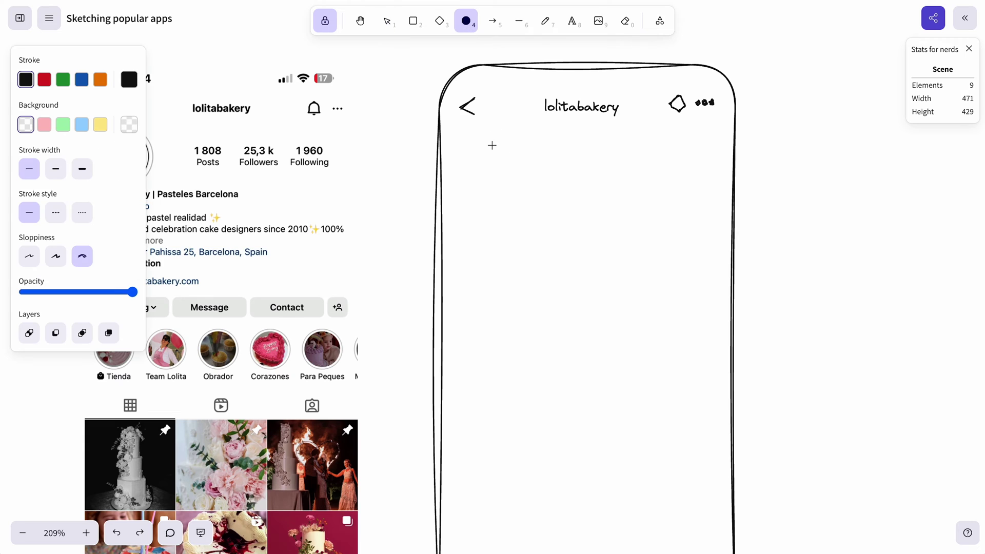
{"action": "scroll", "coordinate": [488, 145], "scroll_direction": "left", "scroll_amount": 3}
{"action": "mouse_move", "coordinate": [541, 131]}
{"action": "left_mouse_down"}
{"action": "mouse_move", "coordinate": [590, 180]}
{"action": "mouse_move", "coordinate": [574, 172]}
{"action": "left_mouse_up"}
{"action": "left_click", "coordinate": [622, 168]}
{"action": "left_click", "coordinate": [519, 21]}
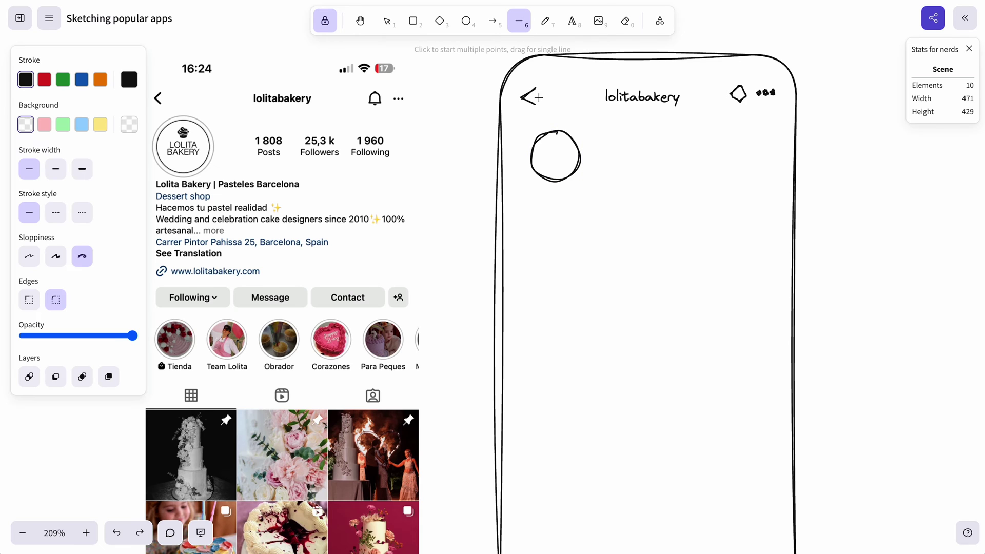
{"action": "mouse_move", "coordinate": [536, 141]}
{"action": "left_mouse_down"}
{"action": "mouse_move", "coordinate": [573, 177]}
{"action": "mouse_move", "coordinate": [546, 169]}
{"action": "mouse_move", "coordinate": [572, 138]}
{"action": "left_mouse_up"}
{"action": "key", "text": "v"}
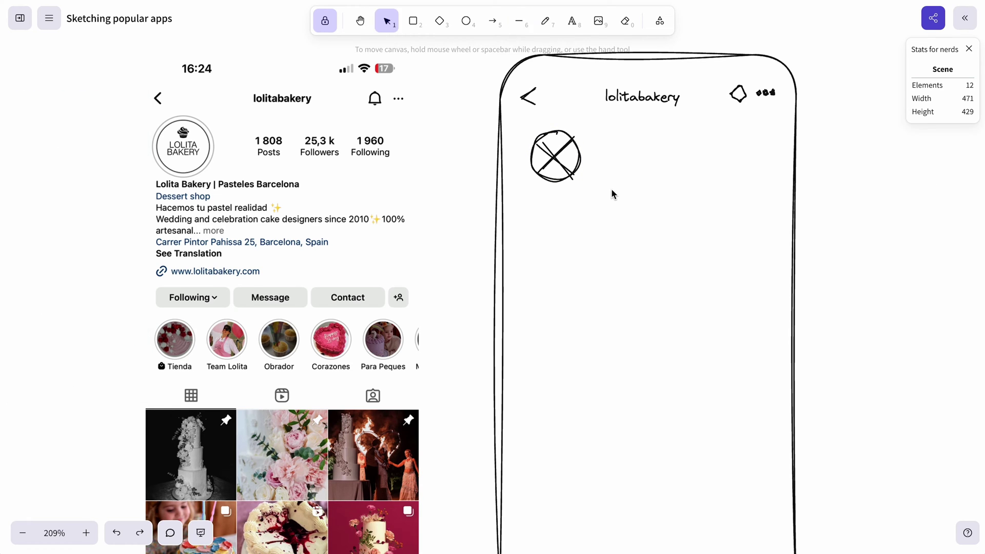
{"action": "left_click_drag", "start_coordinate": [626, 229], "coordinate": [521, 121]}
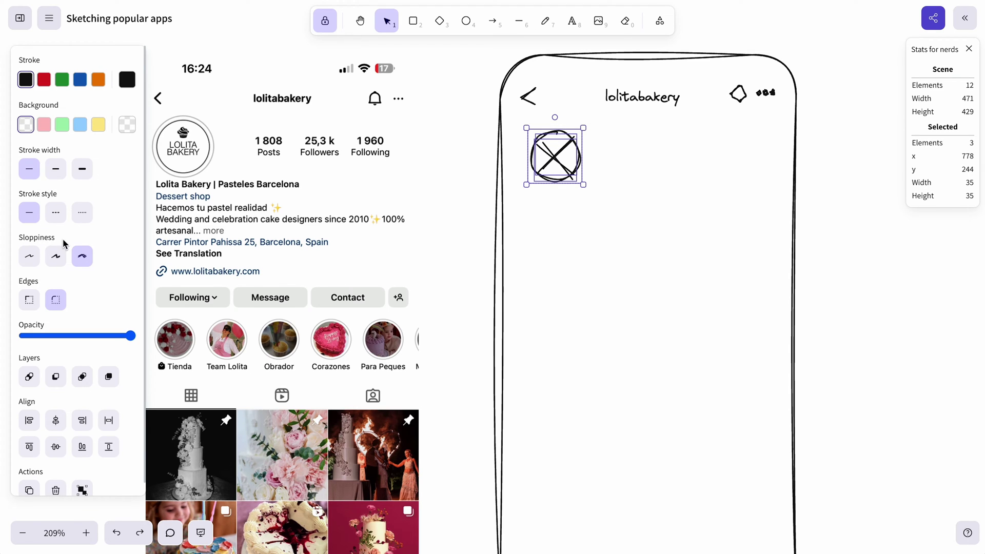
{"action": "left_click", "coordinate": [60, 263]}
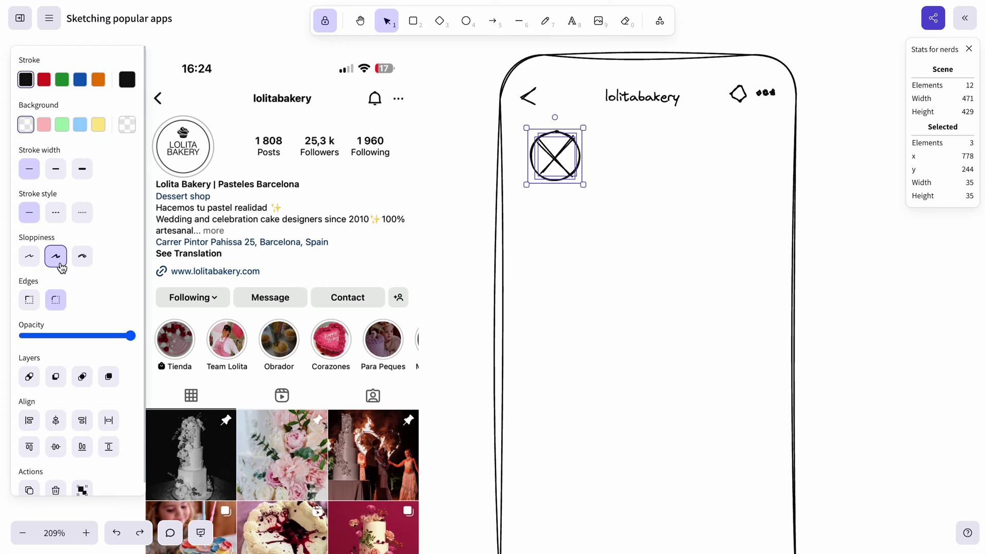
{"action": "left_click", "coordinate": [673, 222]}
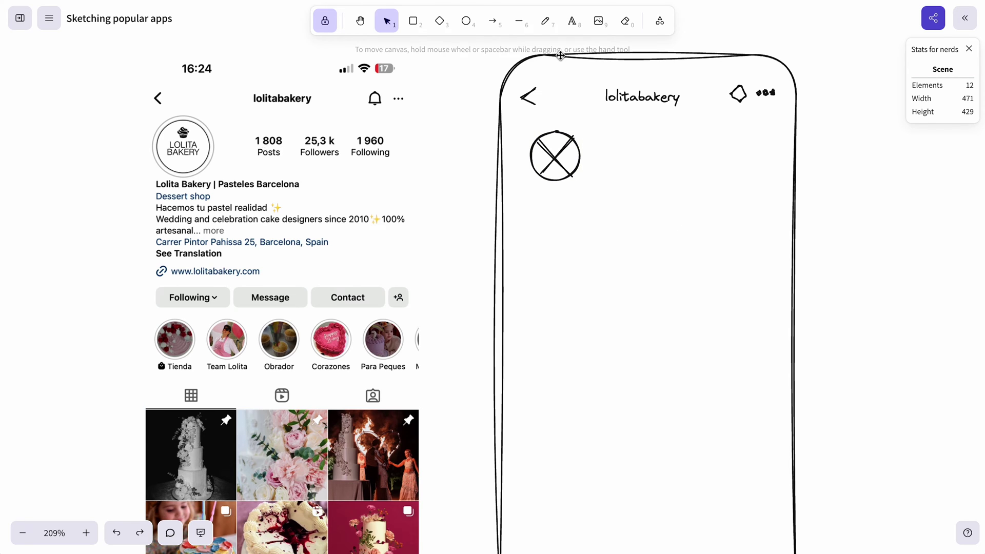
Draw short stat dashes beside the avatar circle.
{"action": "left_click", "coordinate": [522, 31]}
{"action": "mouse_move", "coordinate": [627, 144]}
{"action": "left_mouse_down"}
{"action": "mouse_move", "coordinate": [667, 144]}
{"action": "mouse_move", "coordinate": [650, 152]}
{"action": "mouse_move", "coordinate": [729, 143]}
{"action": "mouse_move", "coordinate": [716, 155]}
{"action": "mouse_move", "coordinate": [753, 141]}
{"action": "mouse_move", "coordinate": [770, 150]}
{"action": "left_mouse_up"}
{"action": "left_click", "coordinate": [687, 154]}
{"action": "left_click", "coordinate": [748, 151]}
Draw four long bio lines below the avatar and align them on the left.
{"action": "mouse_move", "coordinate": [529, 195]}
{"action": "left_mouse_down"}
{"action": "mouse_move", "coordinate": [698, 196]}
{"action": "mouse_move", "coordinate": [586, 211]}
{"action": "mouse_move", "coordinate": [677, 211]}
{"action": "left_mouse_up"}
{"action": "left_click_drag", "start_coordinate": [525, 226], "coordinate": [754, 225]}
{"action": "left_click_drag", "start_coordinate": [526, 244], "coordinate": [779, 242]}
{"action": "key", "text": "1"}
{"action": "left_click", "coordinate": [687, 242]}
{"action": "left_click", "coordinate": [690, 226], "text": "shift"}
{"action": "left_click", "coordinate": [685, 211], "text": "shift"}
{"action": "left_click", "coordinate": [678, 194], "text": "shift"}
{"action": "scroll", "coordinate": [88, 397], "scroll_direction": "down", "scroll_amount": 1}
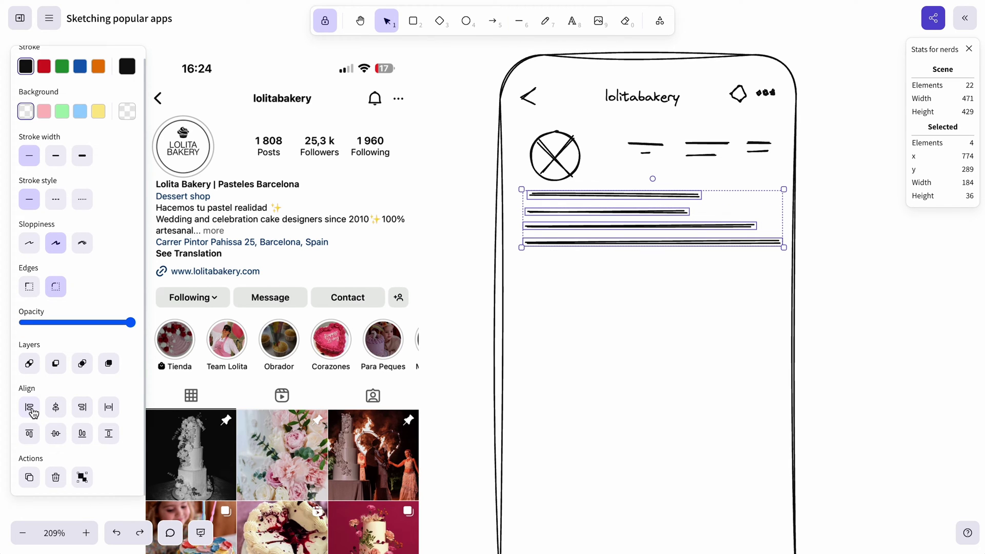
{"action": "left_click", "coordinate": [30, 409]}
{"action": "left_click_drag", "start_coordinate": [588, 228], "coordinate": [590, 228]}
{"action": "left_click", "coordinate": [855, 267]}
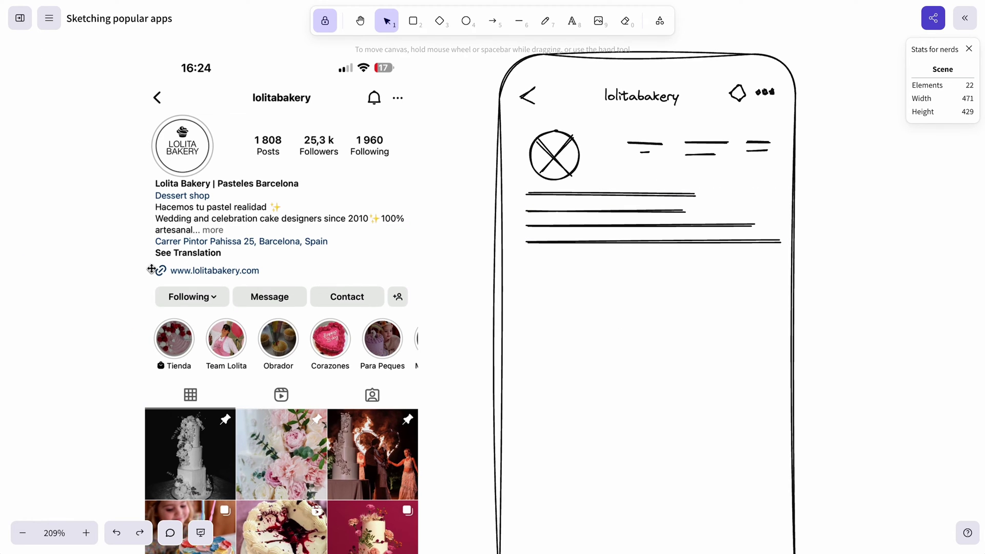
Add a small diamond with a line beside it as the link row.
{"action": "left_click", "coordinate": [440, 22]}
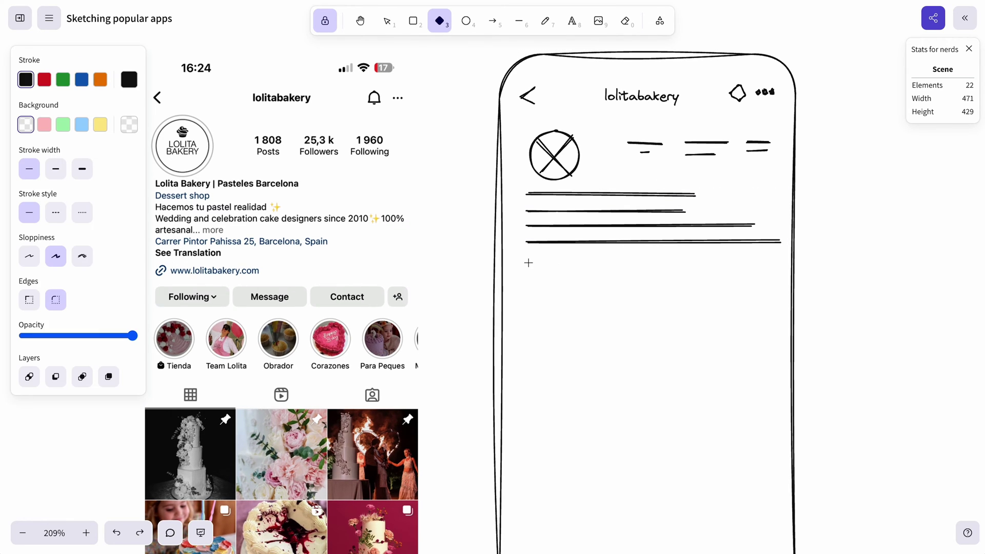
{"action": "mouse_move", "coordinate": [528, 262]}
{"action": "left_mouse_down"}
{"action": "mouse_move", "coordinate": [548, 282]}
{"action": "mouse_move", "coordinate": [538, 271]}
{"action": "mouse_move", "coordinate": [645, 265]}
{"action": "left_mouse_up"}
{"action": "left_click", "coordinate": [549, 283]}
{"action": "key", "text": "Escape"}
{"action": "left_click", "coordinate": [518, 20]}
{"action": "key", "text": "Escape"}
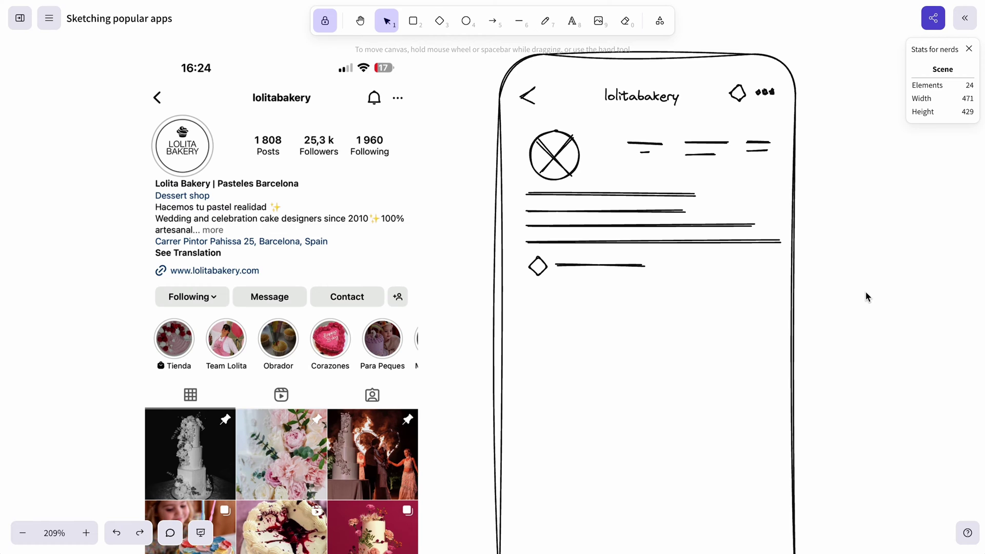
Draw a thin button bar below the link row.
{"action": "scroll", "coordinate": [865, 297], "scroll_direction": "down", "scroll_amount": 2}
{"action": "scroll", "coordinate": [451, 256], "scroll_direction": "down", "scroll_amount": 3}
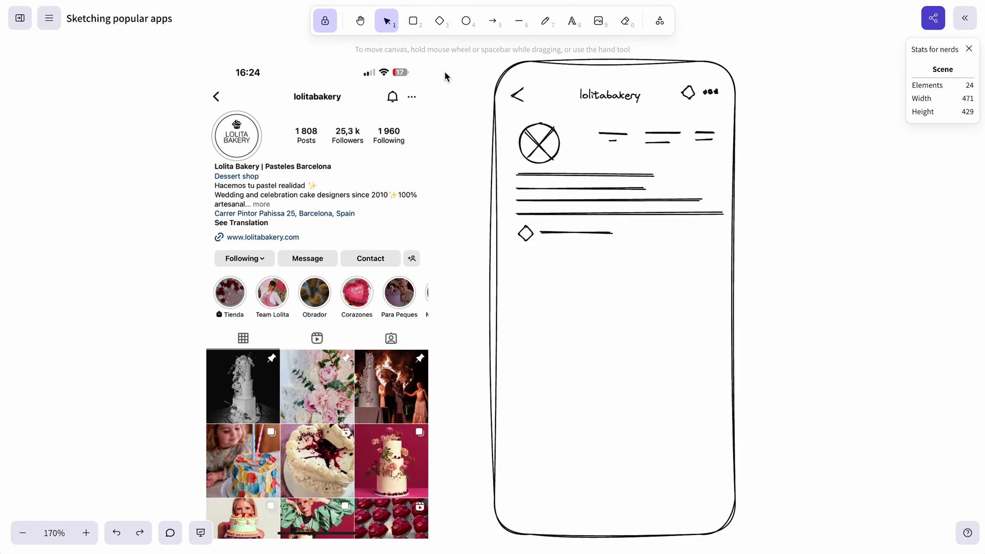
{"action": "left_click", "coordinate": [413, 21]}
{"action": "left_click_drag", "start_coordinate": [516, 254], "coordinate": [596, 332]}
{"action": "mouse_move", "coordinate": [595, 258]}
{"action": "left_mouse_down"}
{"action": "mouse_move", "coordinate": [599, 275]}
{"action": "mouse_move", "coordinate": [574, 273]}
{"action": "mouse_move", "coordinate": [682, 273]}
{"action": "left_mouse_up"}
{"action": "key", "text": "Escape"}
Narrow the three button bars and add a small fourth button box.
{"action": "key", "text": "Escape"}
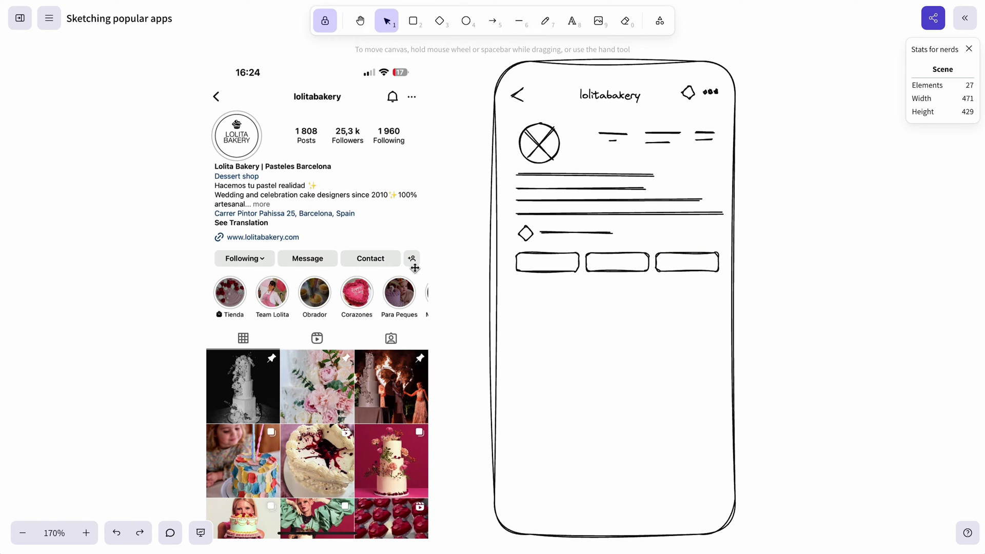
{"action": "left_click", "coordinate": [563, 265]}
{"action": "left_click_drag", "start_coordinate": [581, 262], "coordinate": [572, 262]}
{"action": "left_click", "coordinate": [631, 274]}
{"action": "left_click_drag", "start_coordinate": [652, 276], "coordinate": [629, 271]}
{"action": "left_click", "coordinate": [685, 271]}
{"action": "mouse_move", "coordinate": [720, 271]}
{"action": "left_mouse_down"}
{"action": "mouse_move", "coordinate": [688, 267]}
{"action": "mouse_move", "coordinate": [715, 271]}
{"action": "left_mouse_up"}
{"action": "key", "text": "Escape"}
{"action": "left_click", "coordinate": [412, 20]}
{"action": "left_click", "coordinate": [545, 294]}
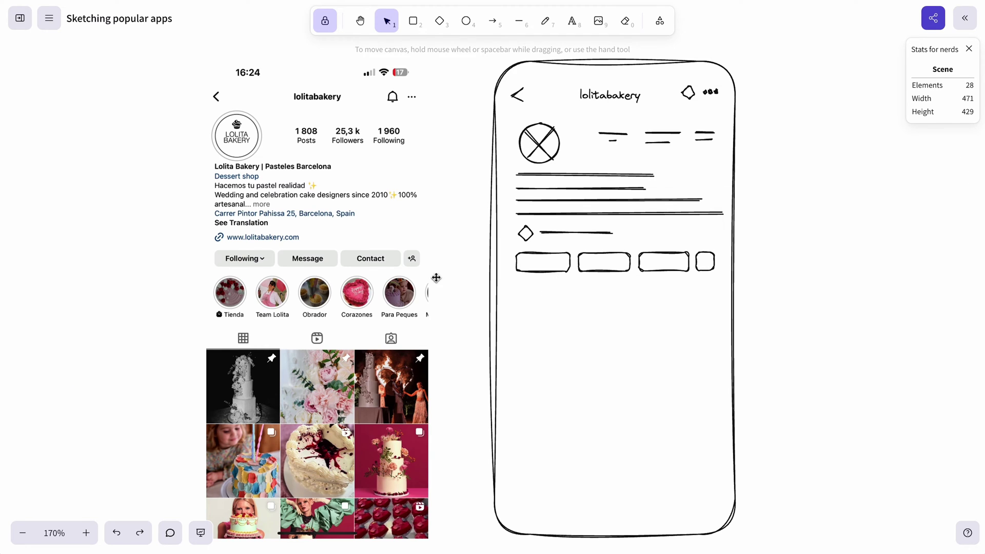
Label the three buttons Following, Message and Contact.
{"action": "left_click", "coordinate": [572, 21]}
{"action": "left_click", "coordinate": [524, 287]}
{"action": "type", "text": "Following"}
{"action": "left_click", "coordinate": [602, 335]}
{"action": "left_click", "coordinate": [557, 311]}
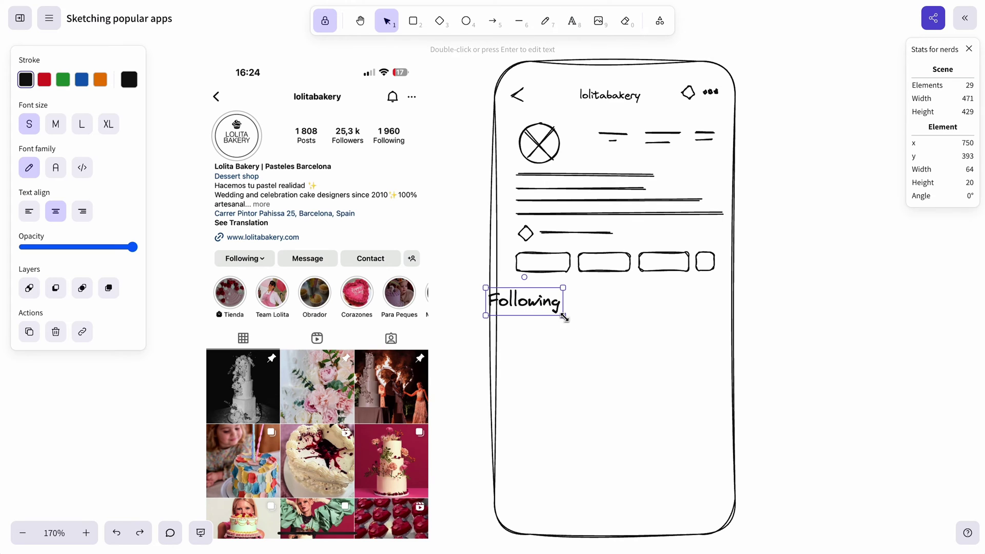
{"action": "left_click_drag", "start_coordinate": [565, 317], "coordinate": [665, 264]}
{"action": "double_click", "coordinate": [612, 268]}
{"action": "type", "text": "Message"}
{"action": "key", "text": "Escape"}
{"action": "double_click", "coordinate": [663, 264]}
{"action": "type", "text": "Contact"}
{"action": "key", "text": "Escape"}
Draw a diagonal line across the small fourth box.
{"action": "key", "text": "Escape"}
{"action": "key", "text": "6"}
{"action": "left_click", "coordinate": [697, 253]}
{"action": "left_click", "coordinate": [714, 269]}
{"action": "key", "text": "Escape"}
{"action": "scroll", "coordinate": [210, 296], "scroll_direction": "up", "scroll_amount": 5}
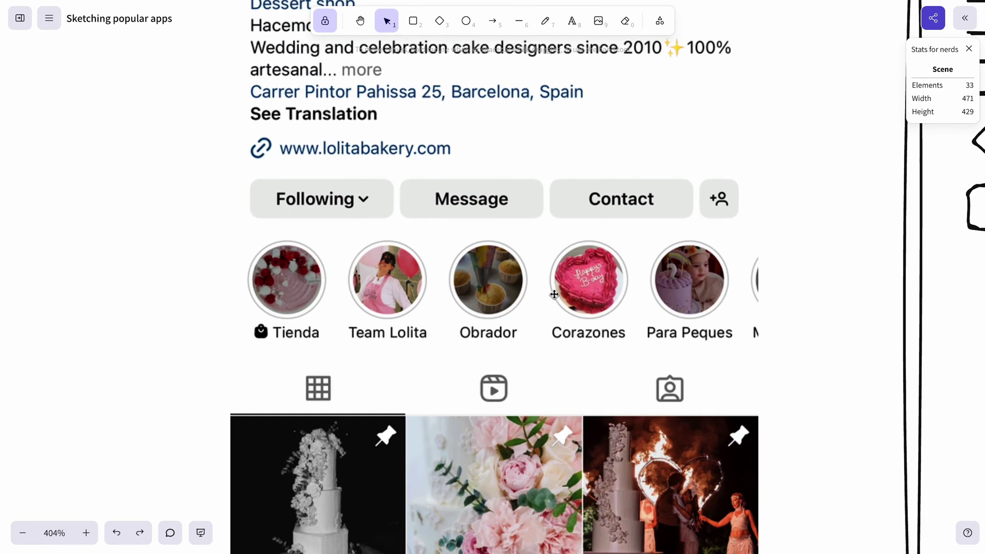
Draw a story circle with a caption line under it, then copy it into five across.
{"action": "scroll", "coordinate": [673, 289], "scroll_direction": "down", "scroll_amount": 5}
{"action": "scroll", "coordinate": [437, 67], "scroll_direction": "right", "scroll_amount": 5}
{"action": "key", "text": "4"}
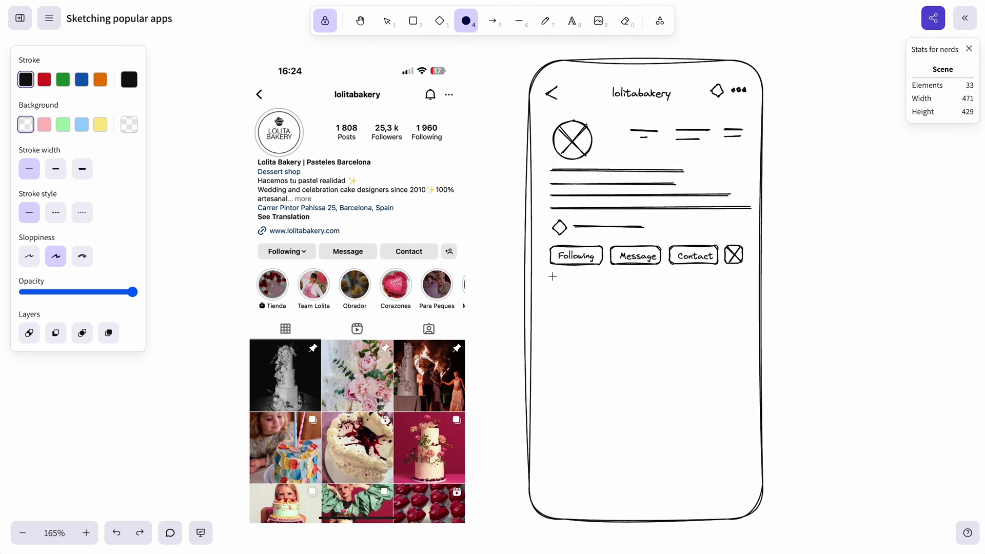
{"action": "mouse_move", "coordinate": [552, 276]}
{"action": "left_mouse_down"}
{"action": "mouse_move", "coordinate": [583, 304]}
{"action": "mouse_move", "coordinate": [556, 282]}
{"action": "mouse_move", "coordinate": [576, 301]}
{"action": "left_mouse_up"}
{"action": "key", "text": "6"}
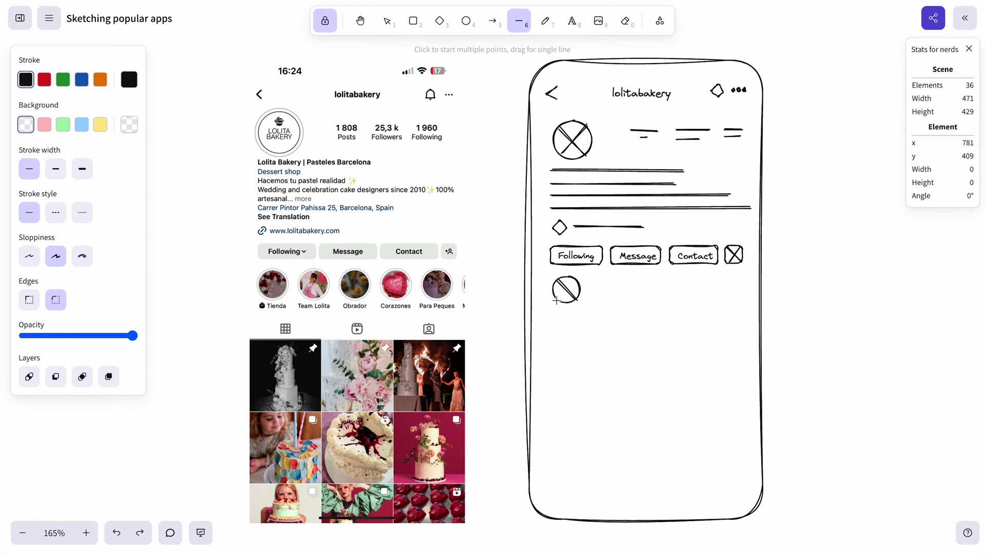
{"action": "left_click", "coordinate": [553, 310]}
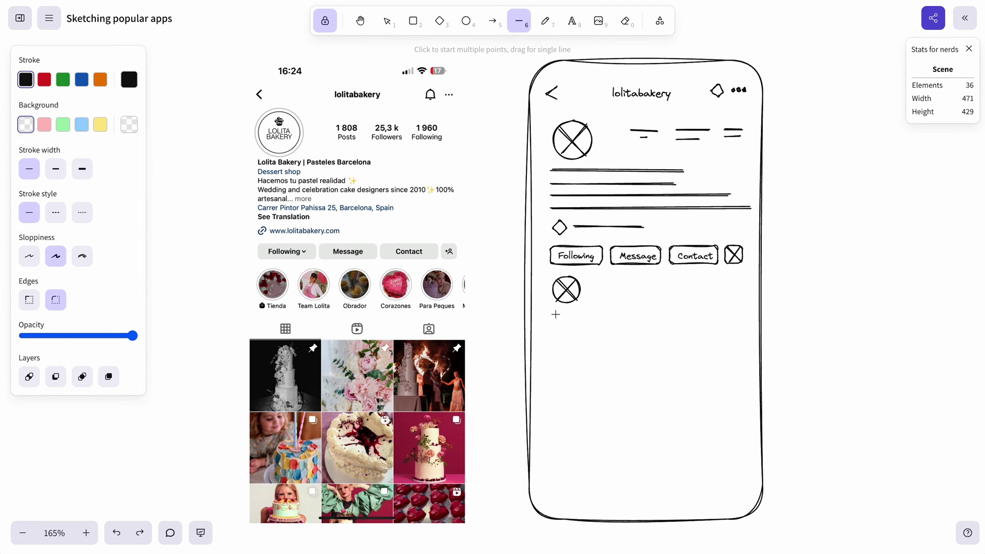
{"action": "left_click", "coordinate": [582, 310]}
{"action": "key", "text": "Escape"}
{"action": "left_click_drag", "start_coordinate": [608, 343], "coordinate": [753, 296]}
{"action": "left_click", "coordinate": [784, 302]}
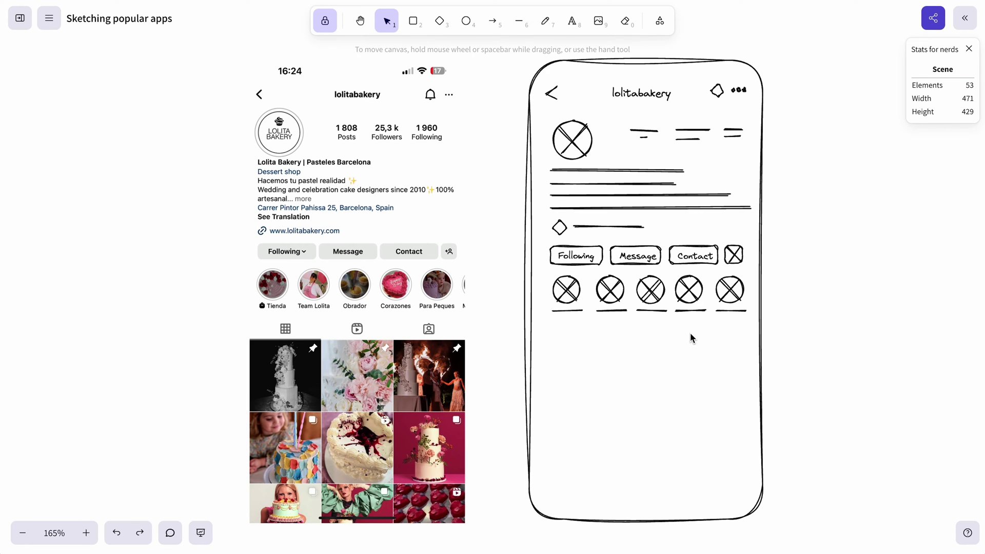
{"action": "scroll", "coordinate": [421, 256], "scroll_direction": "down", "scroll_amount": 3}
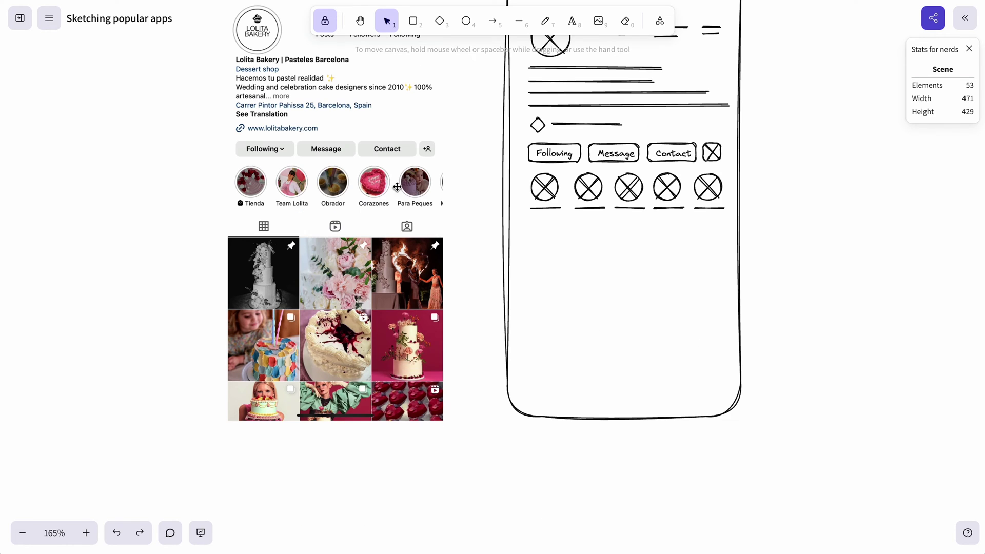
Draw rounded squares below the story circles and enlarge the middle one to about 56x56.
{"action": "left_click", "coordinate": [413, 21]}
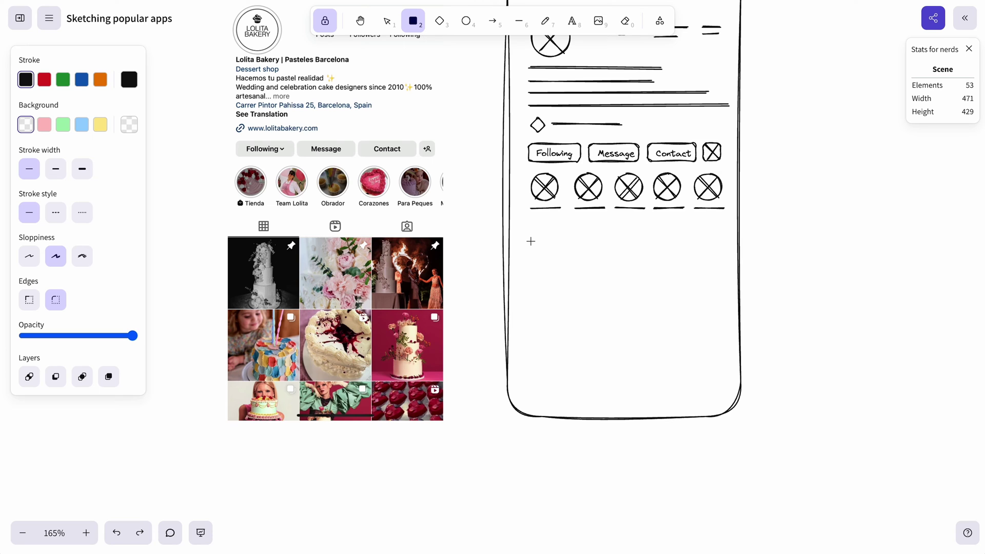
{"action": "mouse_move", "coordinate": [531, 241]}
{"action": "left_mouse_down"}
{"action": "mouse_move", "coordinate": [581, 294]}
{"action": "mouse_move", "coordinate": [658, 272]}
{"action": "mouse_move", "coordinate": [718, 273]}
{"action": "left_mouse_up"}
{"action": "left_click", "coordinate": [651, 282]}
{"action": "left_click_drag", "start_coordinate": [598, 294], "coordinate": [589, 296]}
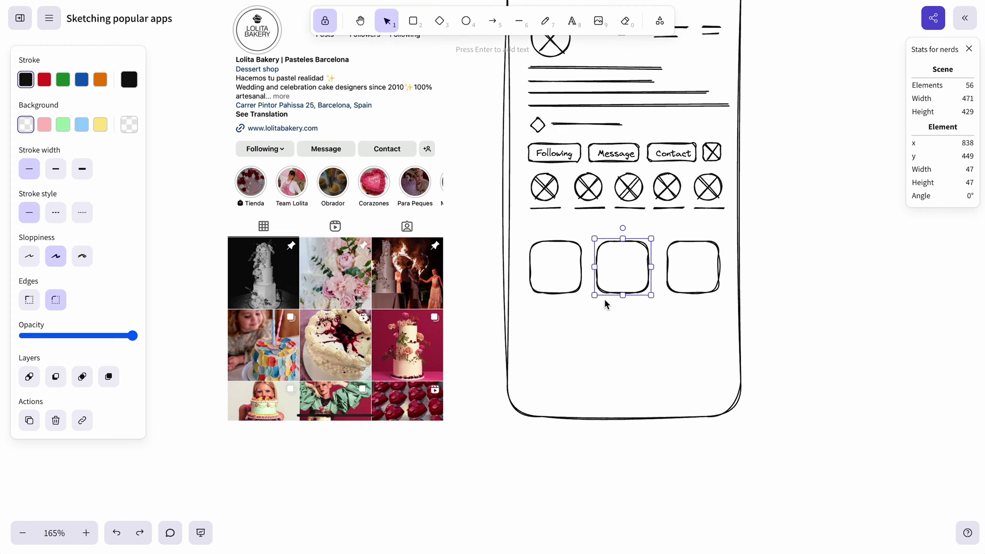
{"action": "left_click_drag", "start_coordinate": [651, 300], "coordinate": [725, 273]}
{"action": "left_click", "coordinate": [690, 288]}
Delete the two outer squares and draw X lines across the three photo tiles.
{"action": "left_click", "coordinate": [580, 288], "text": "shift"}
{"action": "key", "text": "Delete"}
{"action": "key", "text": "6"}
{"action": "scroll", "coordinate": [726, 329], "scroll_direction": "up", "scroll_amount": 5, "text": "ctrl"}
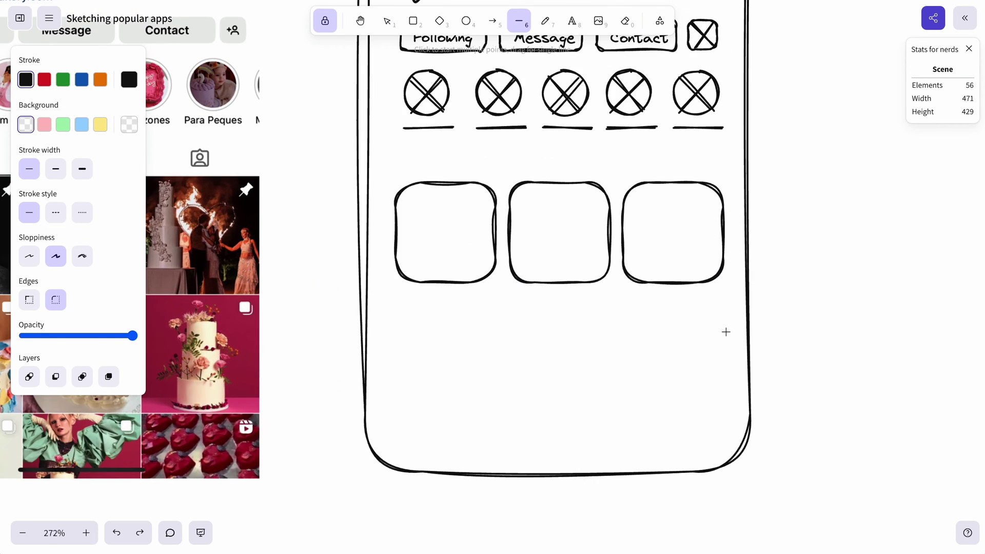
{"action": "left_click_drag", "start_coordinate": [403, 190], "coordinate": [488, 278]}
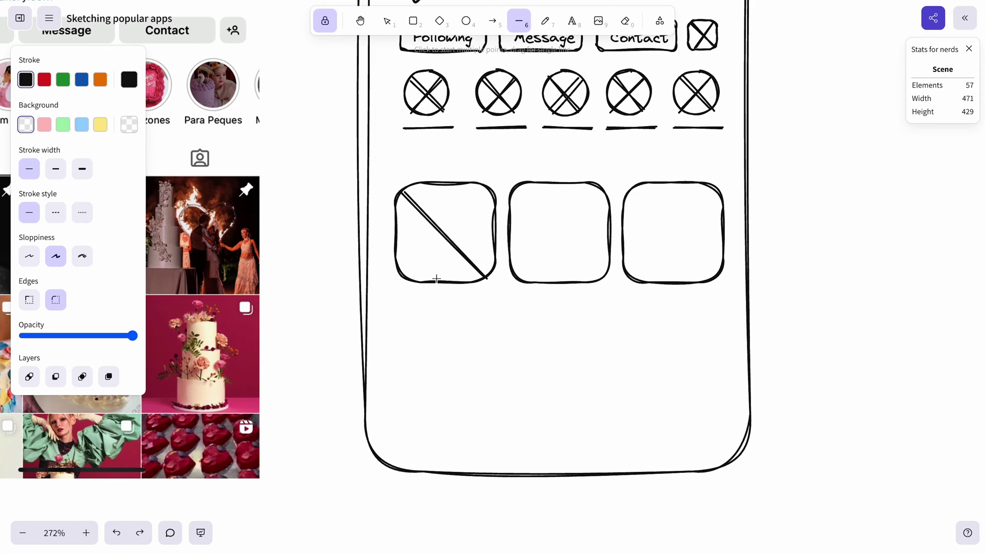
{"action": "mouse_move", "coordinate": [403, 280]}
{"action": "left_mouse_down"}
{"action": "mouse_move", "coordinate": [502, 179]}
{"action": "mouse_move", "coordinate": [604, 278]}
{"action": "left_mouse_up"}
{"action": "mouse_move", "coordinate": [517, 280]}
{"action": "left_mouse_down"}
{"action": "mouse_move", "coordinate": [605, 187]}
{"action": "mouse_move", "coordinate": [716, 288]}
{"action": "left_mouse_up"}
{"action": "left_click_drag", "start_coordinate": [634, 280], "coordinate": [715, 191]}
Duplicate the row of three crossed tiles into a second row below.
{"action": "key", "text": "v"}
{"action": "left_click_drag", "start_coordinate": [730, 314], "coordinate": [378, 167]}
{"action": "left_click_drag", "start_coordinate": [520, 220], "coordinate": [520, 335]}
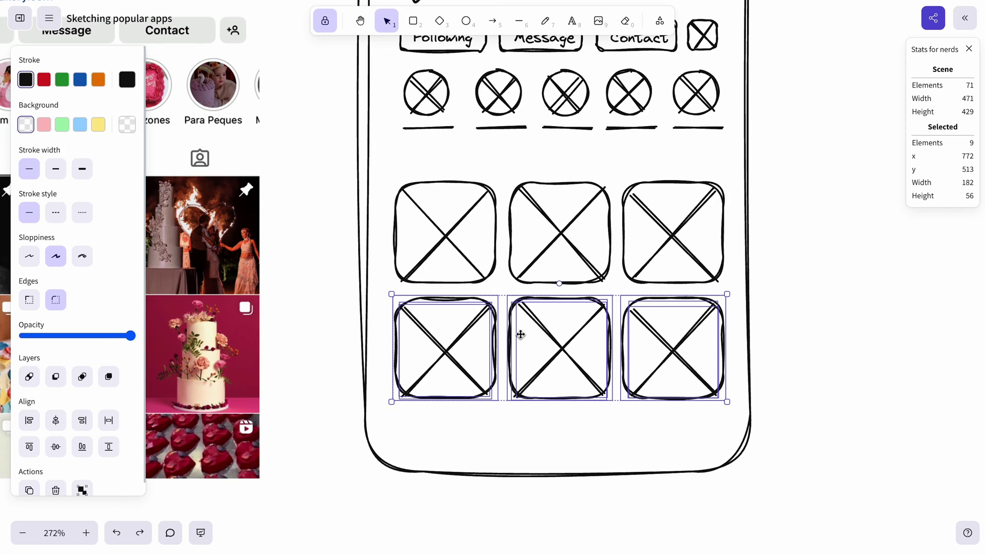
Move the six-tile photo grid down a little.
{"action": "left_click", "coordinate": [821, 276]}
{"action": "scroll", "coordinate": [526, 269], "scroll_direction": "down", "scroll_amount": 5}
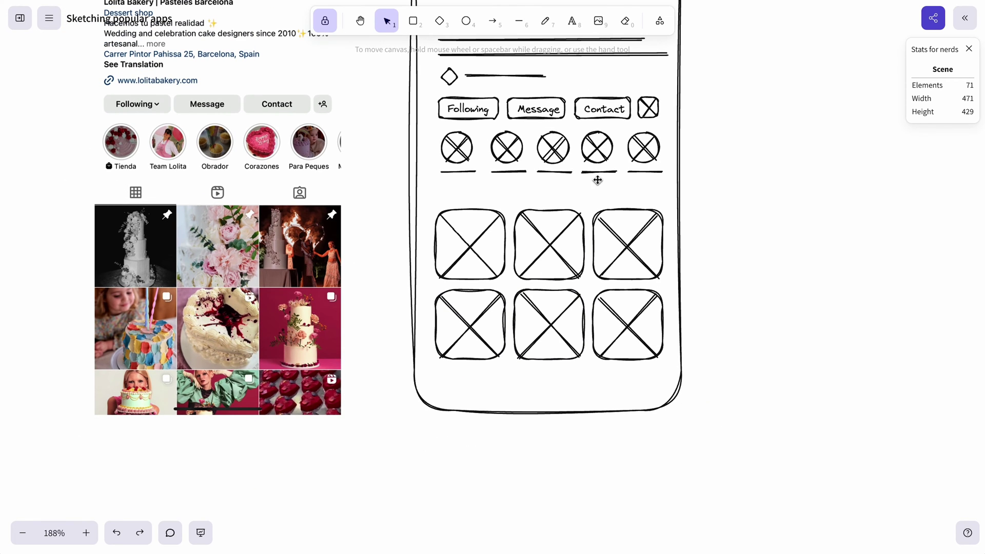
{"action": "left_click_drag", "start_coordinate": [722, 389], "coordinate": [431, 206]}
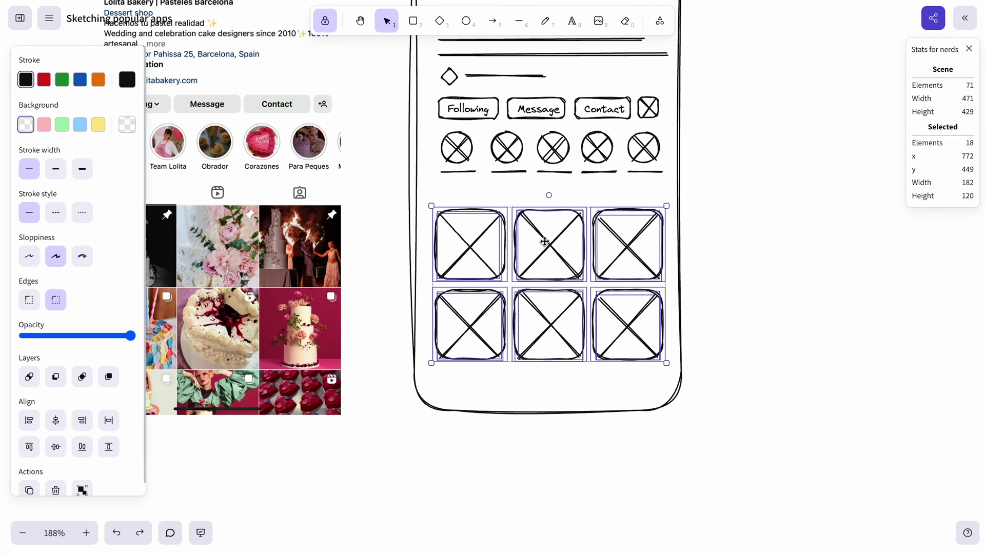
{"action": "left_click_drag", "start_coordinate": [544, 242], "coordinate": [545, 258]}
{"action": "left_click", "coordinate": [769, 259]}
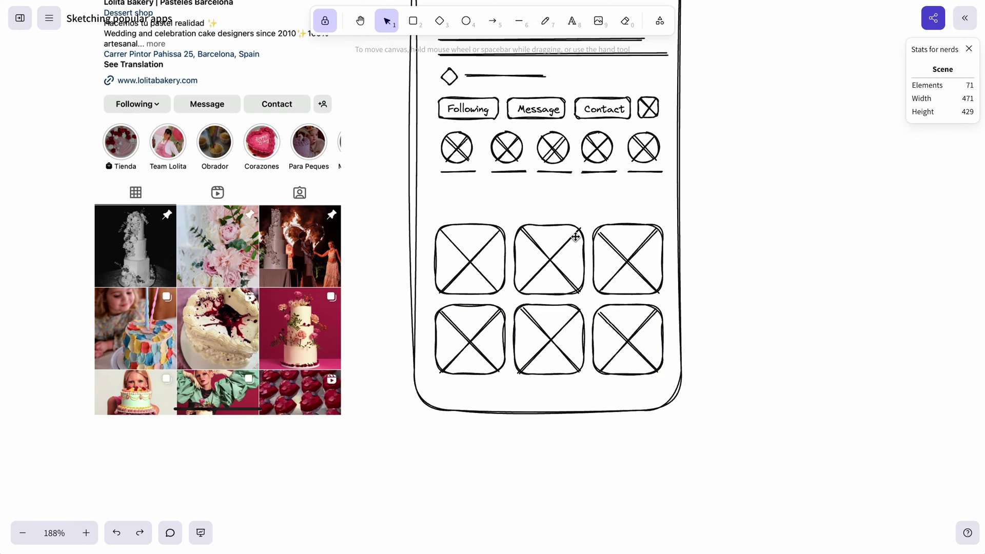
Draw the diamond tab icons above the grid and shift the photo grid slightly lower.
{"action": "left_click", "coordinate": [442, 25]}
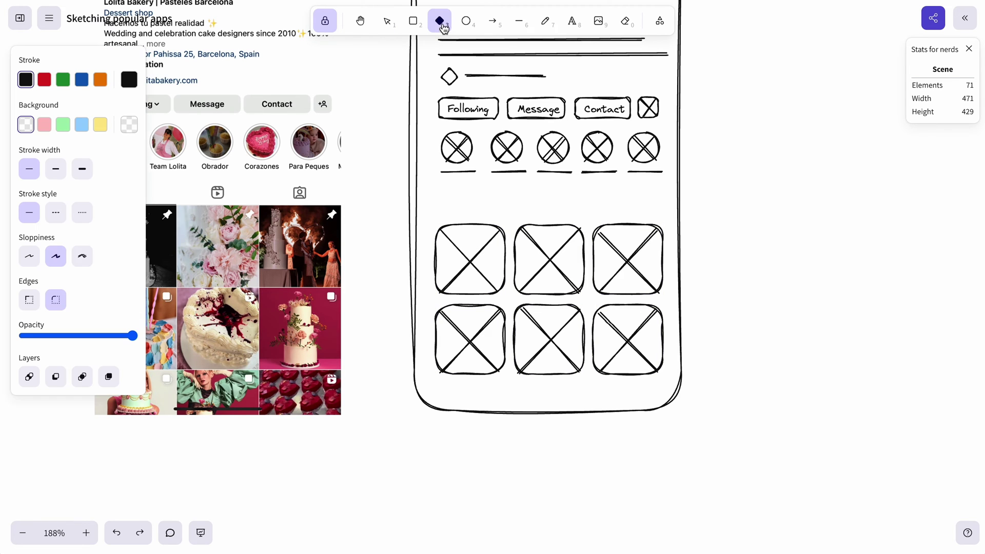
{"action": "scroll", "coordinate": [481, 213], "scroll_direction": "up", "scroll_amount": 5}
{"action": "mouse_move", "coordinate": [452, 189]}
{"action": "left_mouse_down"}
{"action": "mouse_move", "coordinate": [476, 220]}
{"action": "mouse_move", "coordinate": [564, 208]}
{"action": "mouse_move", "coordinate": [702, 215]}
{"action": "left_mouse_up"}
{"action": "left_click", "coordinate": [818, 219]}
{"action": "scroll", "coordinate": [817, 219], "scroll_direction": "down", "scroll_amount": 4}
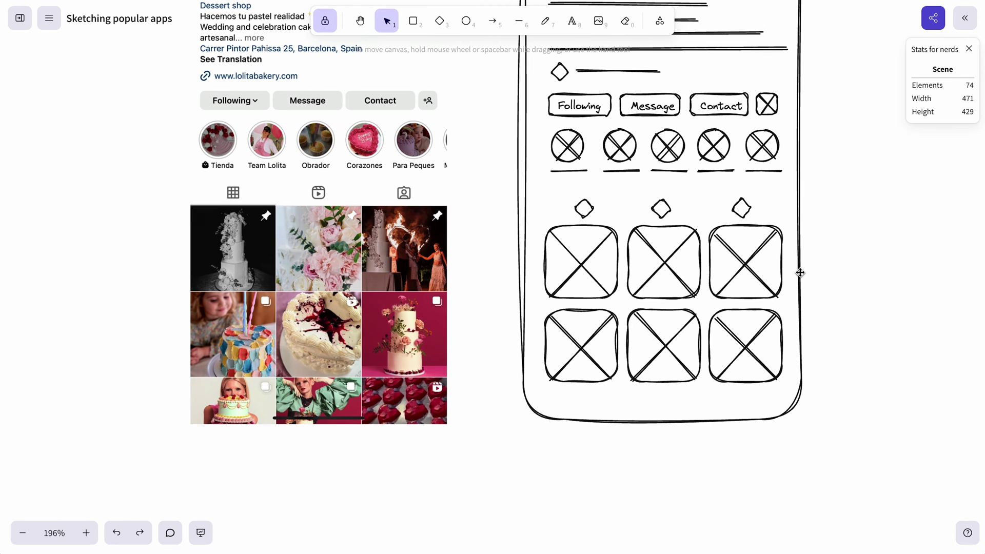
{"action": "left_click_drag", "start_coordinate": [833, 404], "coordinate": [537, 220]}
{"action": "left_click_drag", "start_coordinate": [649, 272], "coordinate": [649, 283]}
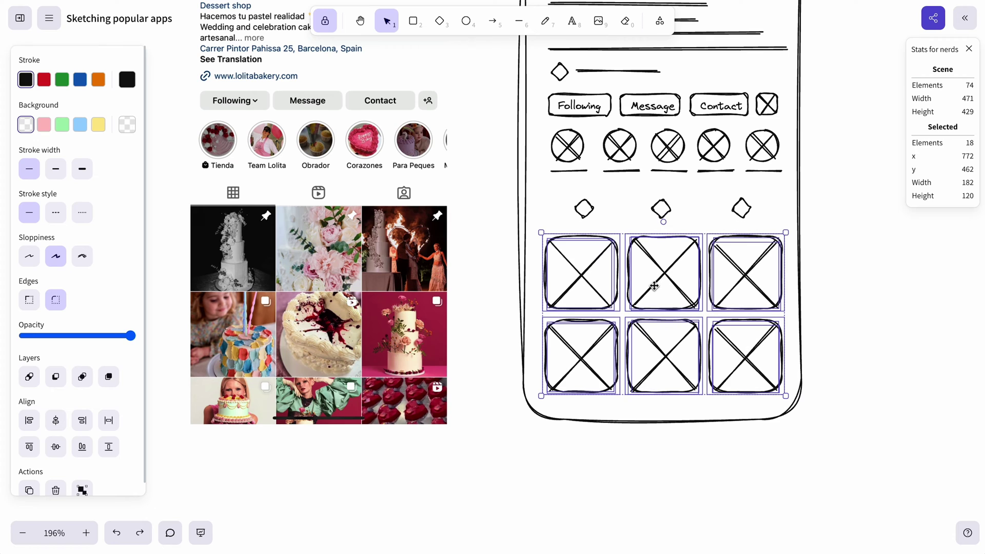
{"action": "left_click", "coordinate": [831, 265]}
Draw a long divider line above the grid and a short underline beneath the first tab.
{"action": "scroll", "coordinate": [829, 260], "scroll_direction": "right", "scroll_amount": 3}
{"action": "key", "text": "l"}
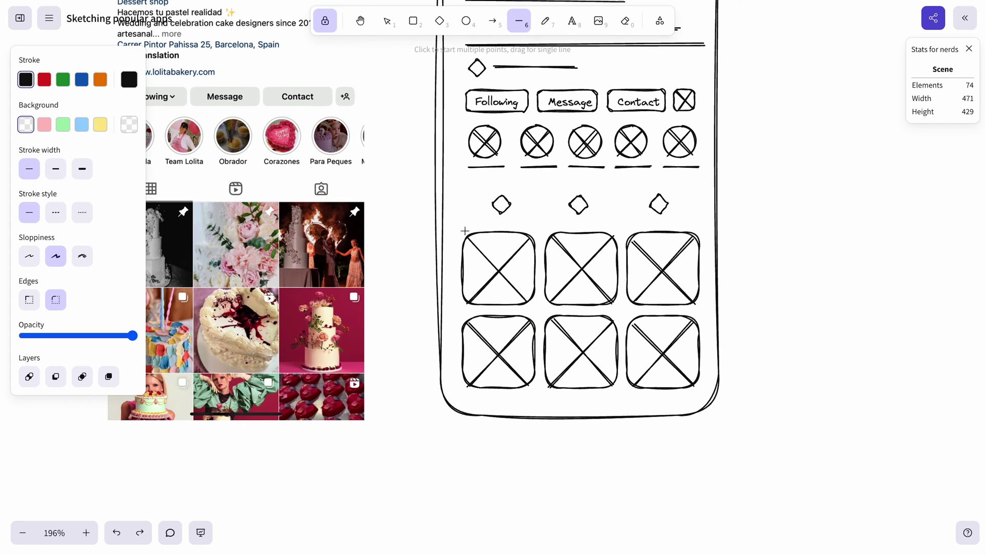
{"action": "left_click_drag", "start_coordinate": [461, 219], "coordinate": [696, 216]}
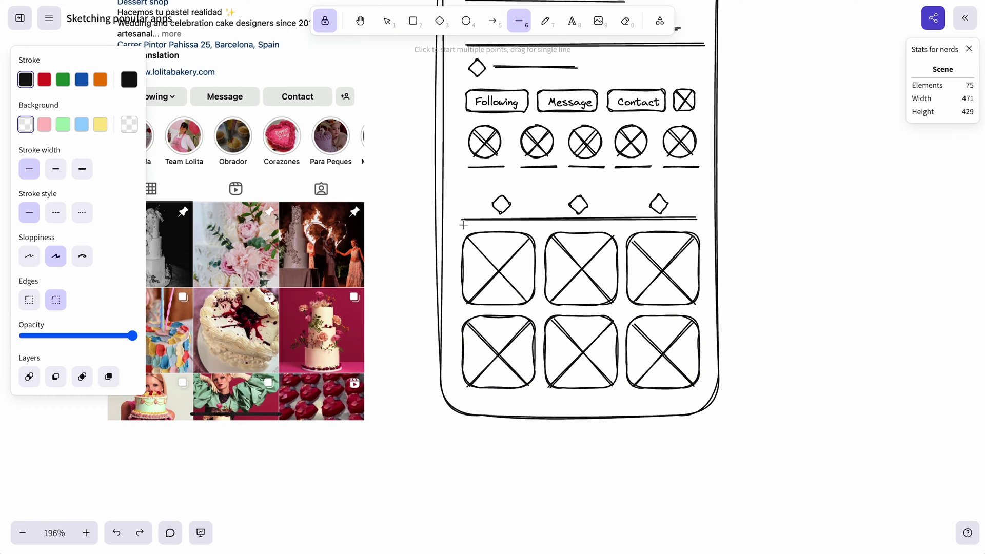
{"action": "left_click_drag", "start_coordinate": [463, 224], "coordinate": [541, 221]}
{"action": "key", "text": "1"}
Check the tab row and photo grid selections, then fit the whole drawing in view.
{"action": "scroll", "coordinate": [757, 203], "scroll_direction": "down", "scroll_amount": 3}
{"action": "left_click_drag", "start_coordinate": [733, 221], "coordinate": [533, 193]}
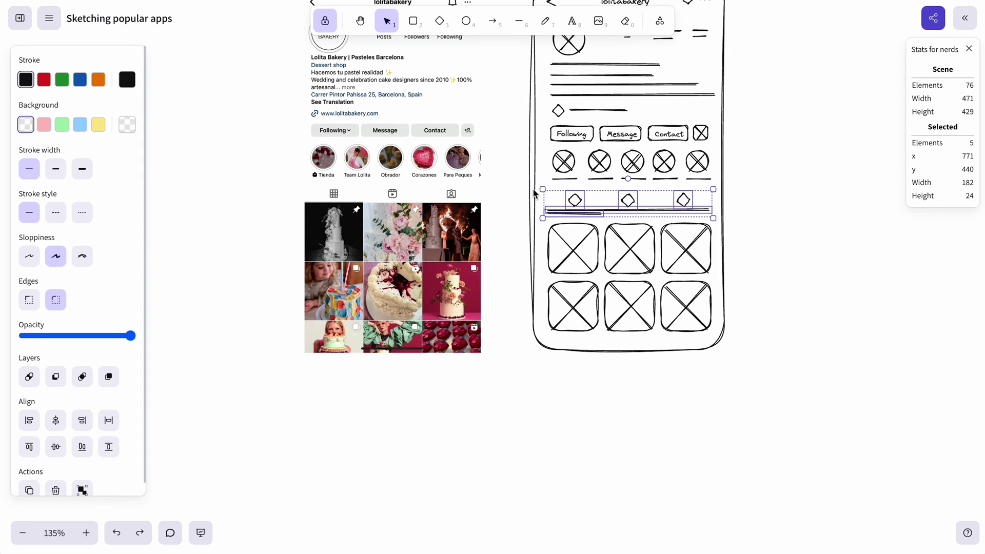
{"action": "left_click_drag", "start_coordinate": [804, 347], "coordinate": [530, 226]}
{"action": "left_click", "coordinate": [872, 265]}
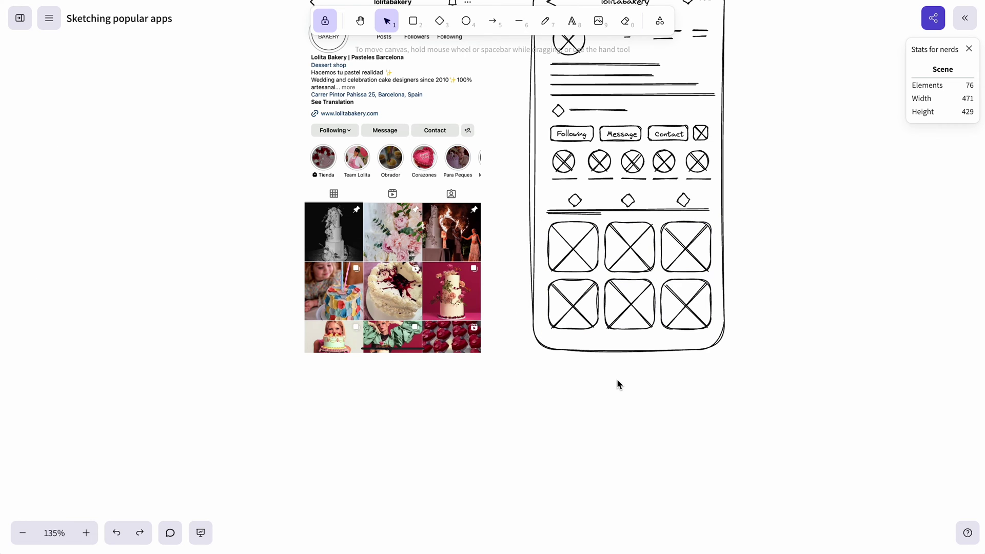
{"action": "key", "text": "shift+1"}
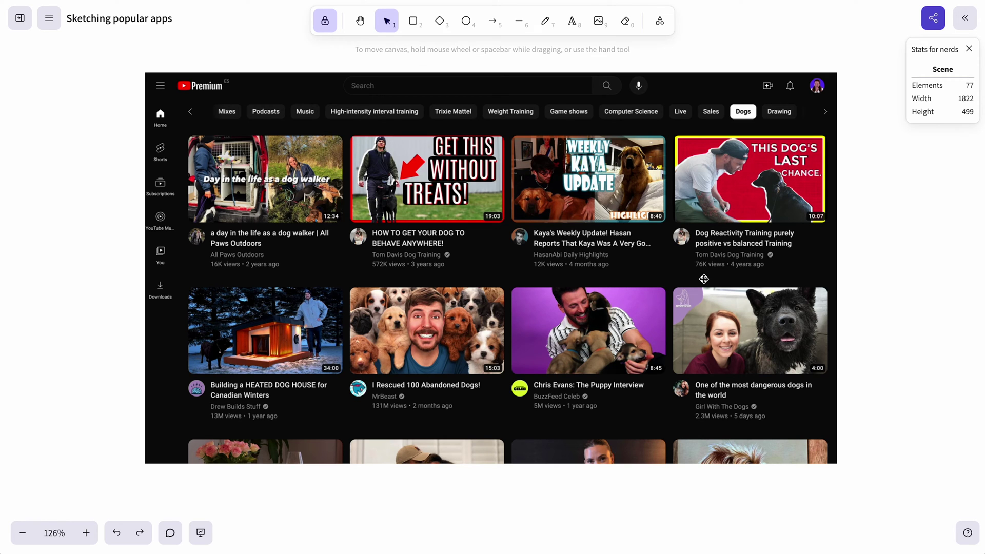
Draw a large wireframe rectangle below the YouTube screenshot.
{"action": "scroll", "coordinate": [704, 278], "scroll_direction": "down", "scroll_amount": 3}
{"action": "left_click", "coordinate": [415, 23]}
{"action": "left_click_drag", "start_coordinate": [269, 71], "coordinate": [743, 522]}
{"action": "key", "text": "v"}
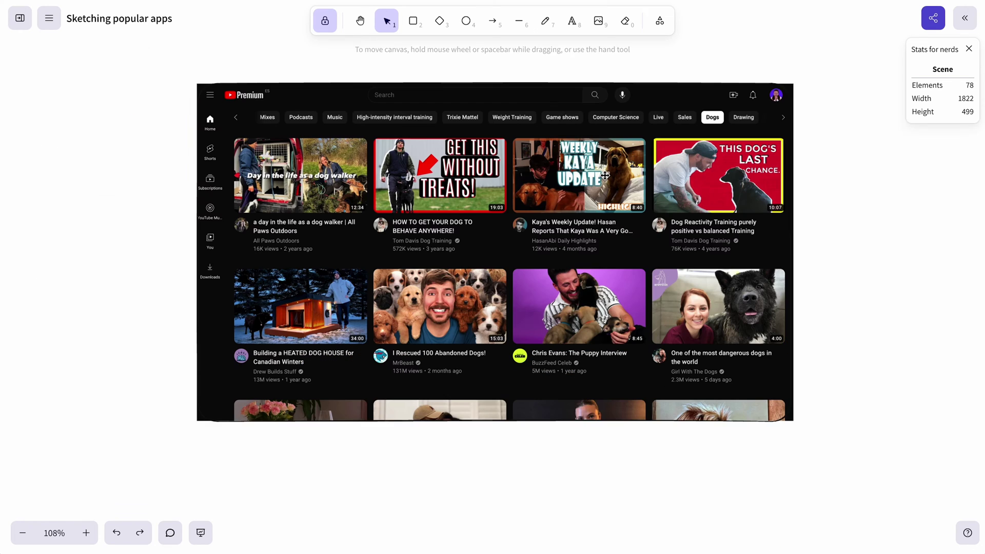
{"action": "left_click_drag", "start_coordinate": [604, 165], "coordinate": [604, 68]}
{"action": "scroll", "coordinate": [618, 359], "scroll_direction": "down", "scroll_amount": 5, "text": "ctrl"}
{"action": "left_click", "coordinate": [620, 371]}
{"action": "left_click_drag", "start_coordinate": [620, 372], "coordinate": [618, 518]}
Draw a header divider across the frame and a vertical sidebar divider below it.
{"action": "scroll", "coordinate": [578, 361], "scroll_direction": "up", "scroll_amount": 5, "text": "ctrl"}
{"action": "scroll", "coordinate": [578, 361], "scroll_direction": "down", "scroll_amount": 1}
{"action": "scroll", "coordinate": [578, 362], "scroll_direction": "down", "scroll_amount": 3, "text": "ctrl"}
{"action": "scroll", "coordinate": [578, 362], "scroll_direction": "up", "scroll_amount": 1}
{"action": "scroll", "coordinate": [578, 362], "scroll_direction": "right", "scroll_amount": 1}
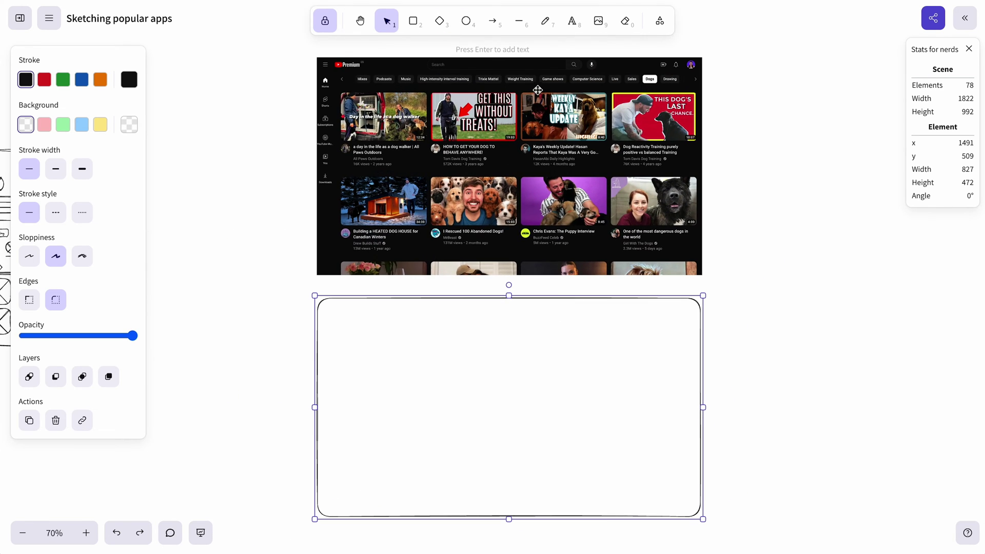
{"action": "left_click", "coordinate": [519, 21]}
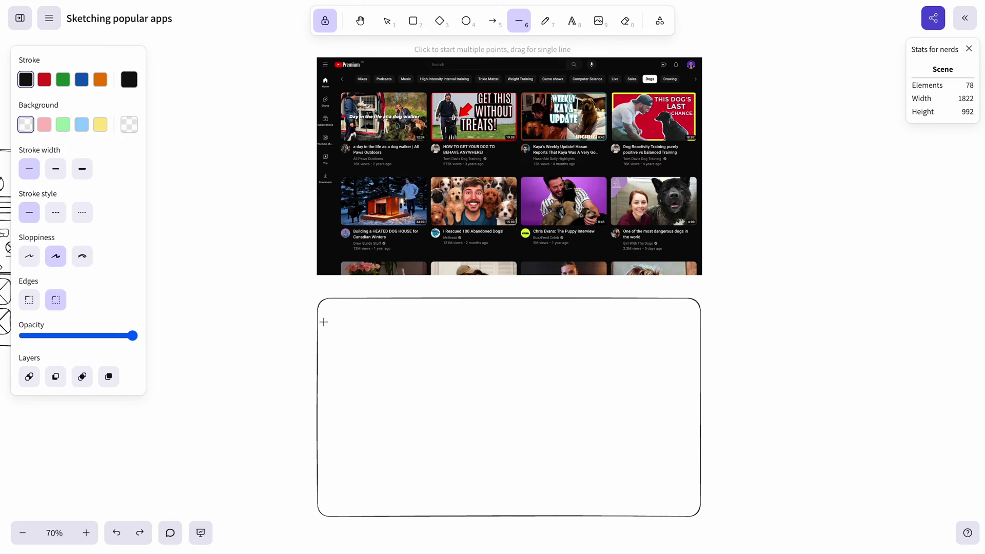
{"action": "left_click_drag", "start_coordinate": [317, 314], "coordinate": [700, 319]}
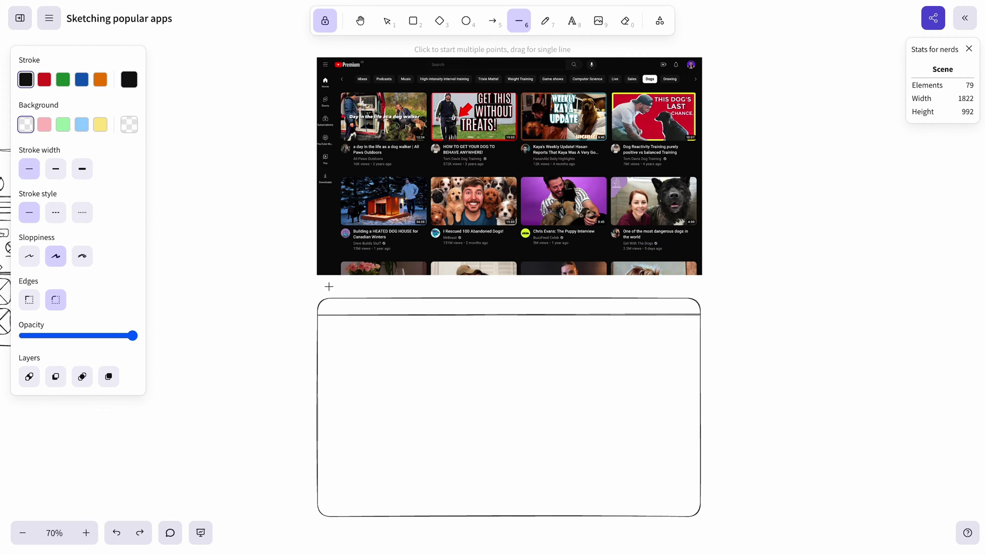
{"action": "left_click_drag", "start_coordinate": [336, 316], "coordinate": [342, 518]}
{"action": "key", "text": "Escape"}
Draw a short hamburger line at the header's top-left and copy it into three lines.
{"action": "scroll", "coordinate": [329, 324], "scroll_direction": "up", "scroll_amount": 10}
{"action": "left_click", "coordinate": [519, 23]}
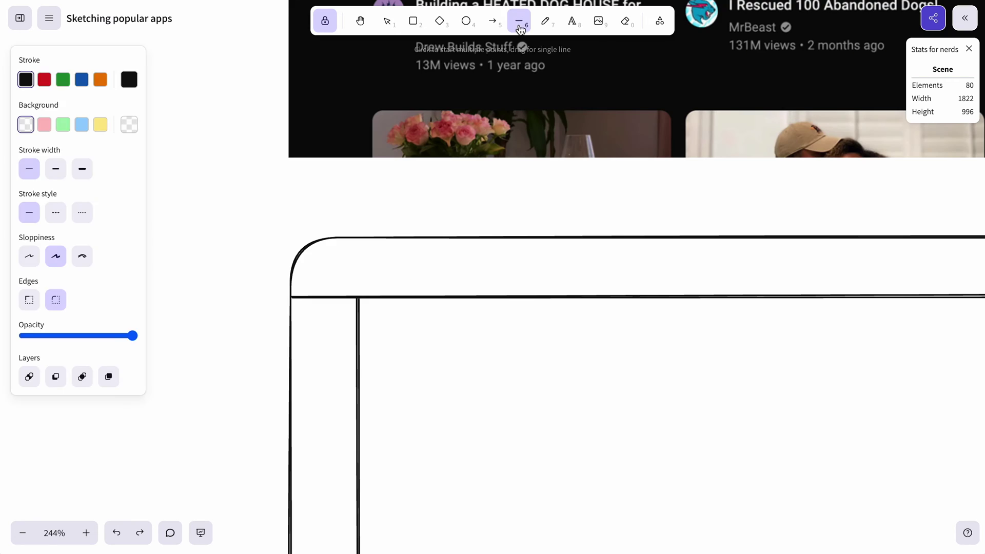
{"action": "mouse_move", "coordinate": [310, 260]}
{"action": "left_mouse_down"}
{"action": "mouse_move", "coordinate": [345, 259]}
{"action": "mouse_move", "coordinate": [337, 284]}
{"action": "left_mouse_up"}
{"action": "key", "text": "Escape"}
{"action": "left_click", "coordinate": [328, 260]}
{"action": "left_click", "coordinate": [373, 296]}
Group the three hamburger lines together with Ctrl+G.
{"action": "left_click", "coordinate": [332, 285]}
{"action": "left_click", "coordinate": [336, 274]}
{"action": "left_click", "coordinate": [334, 281], "text": "shift"}
{"action": "left_click", "coordinate": [334, 259], "text": "shift"}
{"action": "key", "text": "ctrl+g"}
{"action": "left_click", "coordinate": [344, 209]}
{"action": "scroll", "coordinate": [341, 221], "scroll_direction": "up", "scroll_amount": 3}
{"action": "scroll", "coordinate": [318, 180], "scroll_direction": "down", "scroll_amount": 5, "text": "ctrl"}
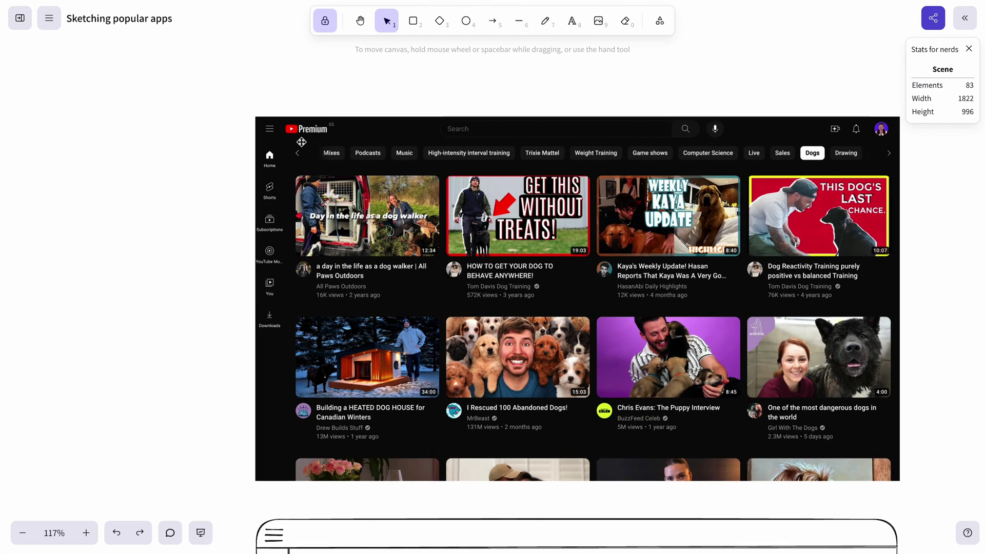
Draw a small logo box beside the hamburger icon and cross it with two diagonal lines.
{"action": "scroll", "coordinate": [307, 164], "scroll_direction": "down", "scroll_amount": 8}
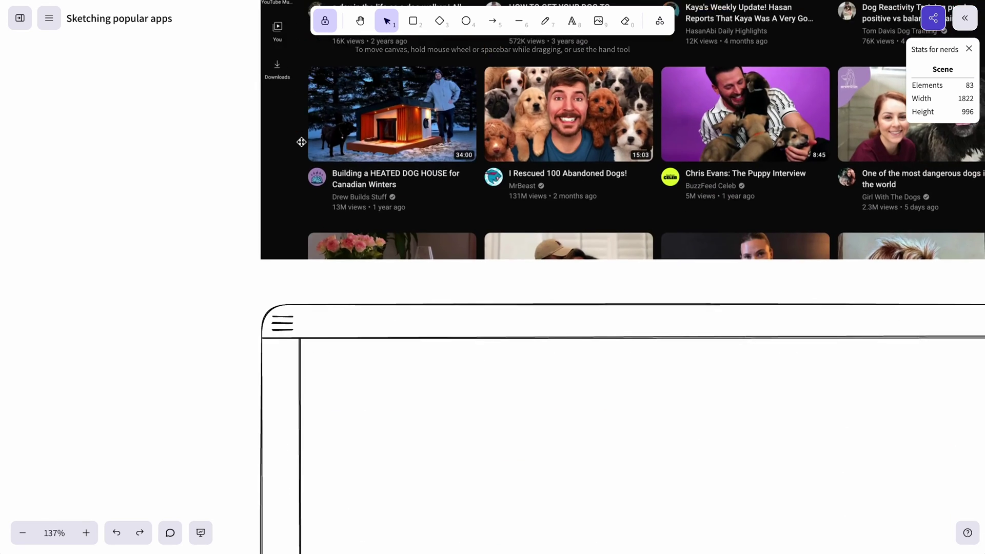
{"action": "scroll", "coordinate": [332, 227], "scroll_direction": "up", "scroll_amount": 5, "text": "ctrl"}
{"action": "left_click", "coordinate": [415, 19]}
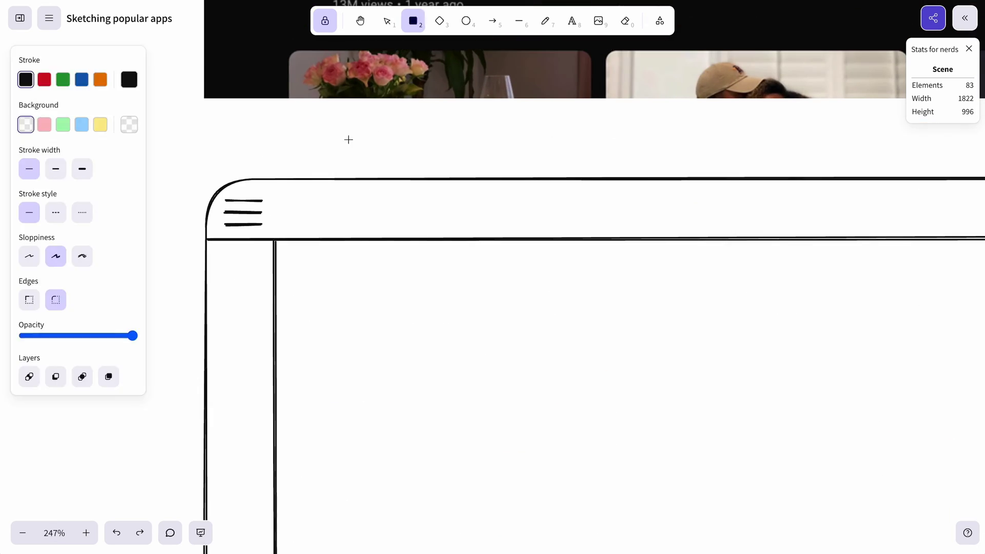
{"action": "mouse_move", "coordinate": [295, 201]}
{"action": "left_mouse_down"}
{"action": "mouse_move", "coordinate": [410, 229]}
{"action": "mouse_move", "coordinate": [388, 224]}
{"action": "left_mouse_up"}
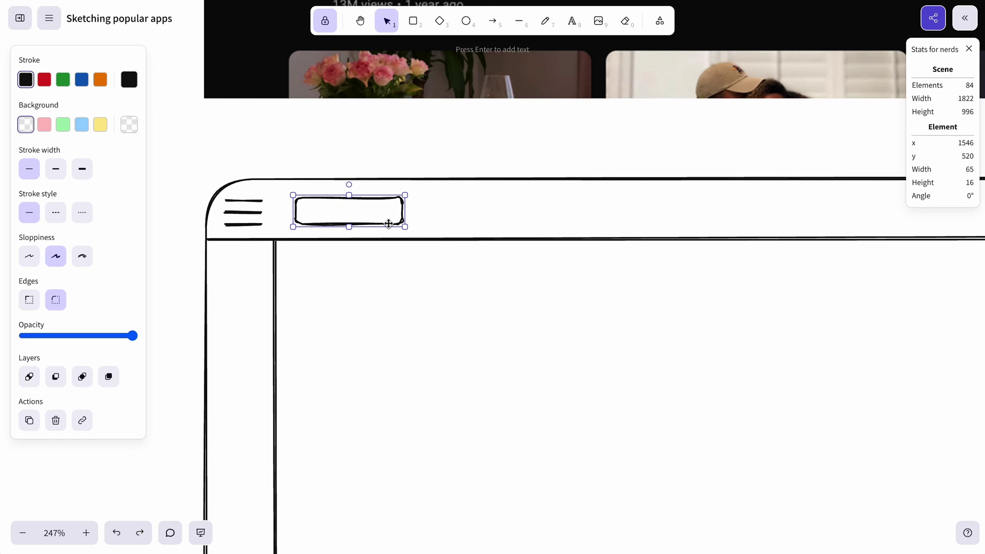
{"action": "left_click", "coordinate": [520, 29]}
{"action": "left_click_drag", "start_coordinate": [298, 203], "coordinate": [401, 221]}
{"action": "left_click_drag", "start_coordinate": [302, 224], "coordinate": [401, 199]}
{"action": "key", "text": "1"}
{"action": "scroll", "coordinate": [452, 128], "scroll_direction": "down", "scroll_amount": 10}
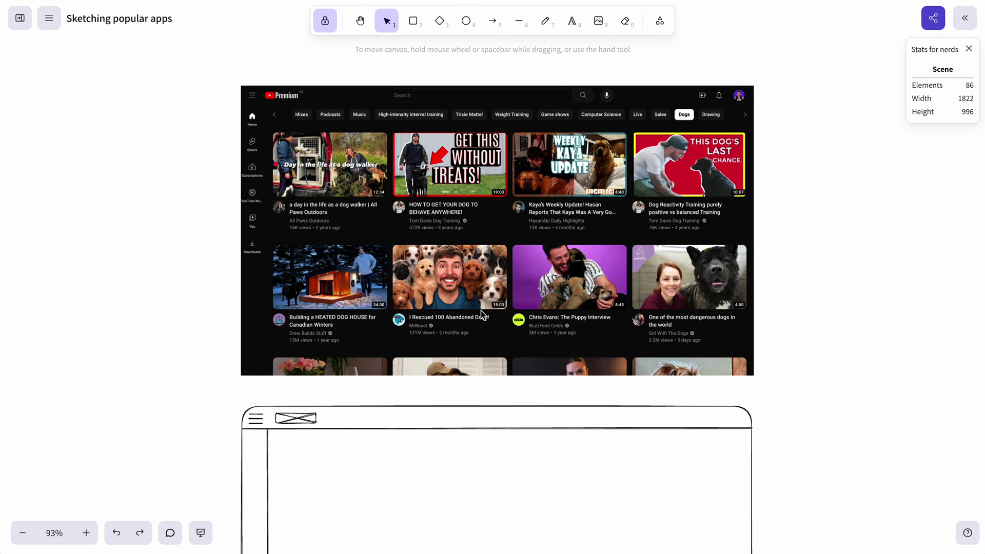
Draw a long search bar in the header and centre it horizontally within the frame.
{"action": "scroll", "coordinate": [351, 79], "scroll_direction": "up", "scroll_amount": 8}
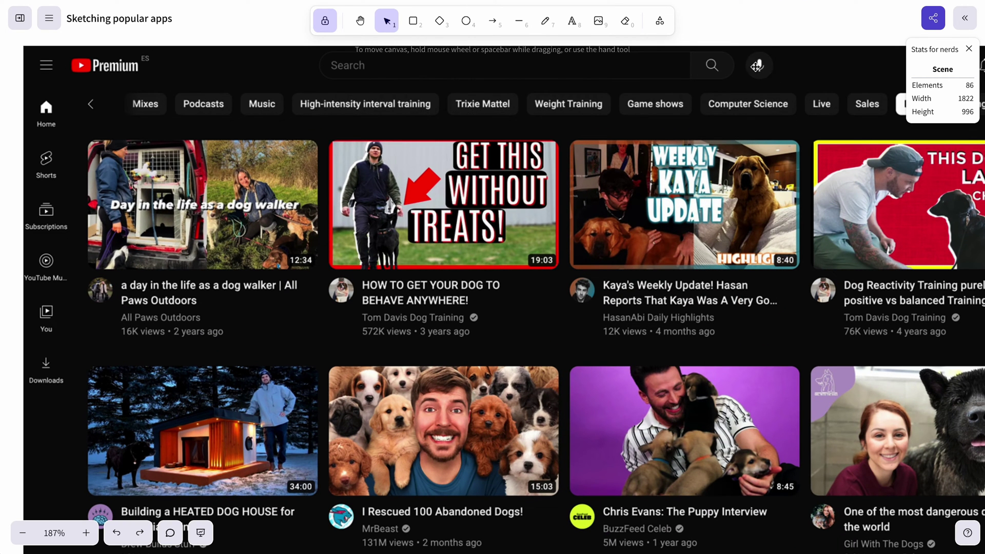
{"action": "scroll", "coordinate": [562, 213], "scroll_direction": "down", "scroll_amount": 4}
{"action": "scroll", "coordinate": [472, 374], "scroll_direction": "down", "scroll_amount": 3}
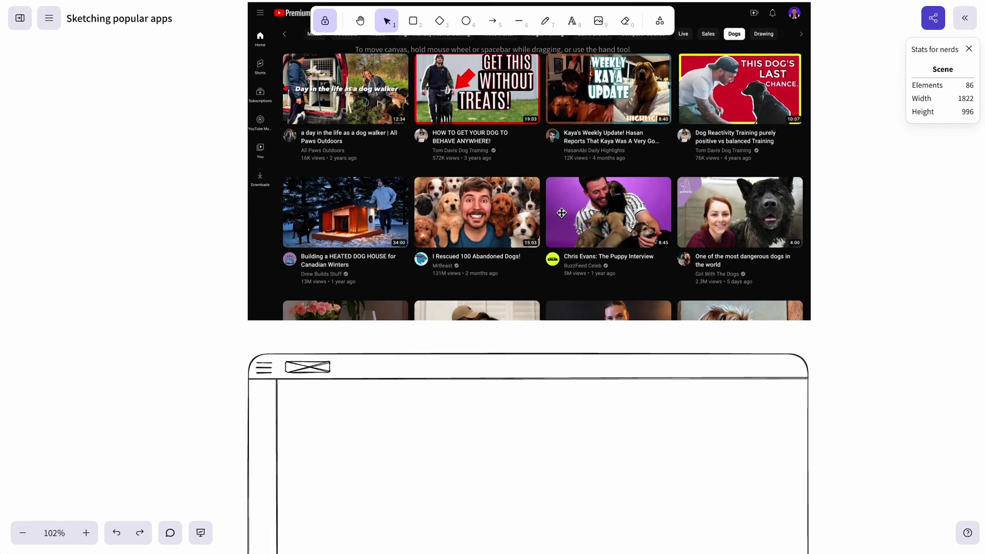
{"action": "scroll", "coordinate": [473, 374], "scroll_direction": "up", "scroll_amount": 5}
{"action": "scroll", "coordinate": [473, 373], "scroll_direction": "down", "scroll_amount": 2}
{"action": "scroll", "coordinate": [472, 373], "scroll_direction": "down", "scroll_amount": 1}
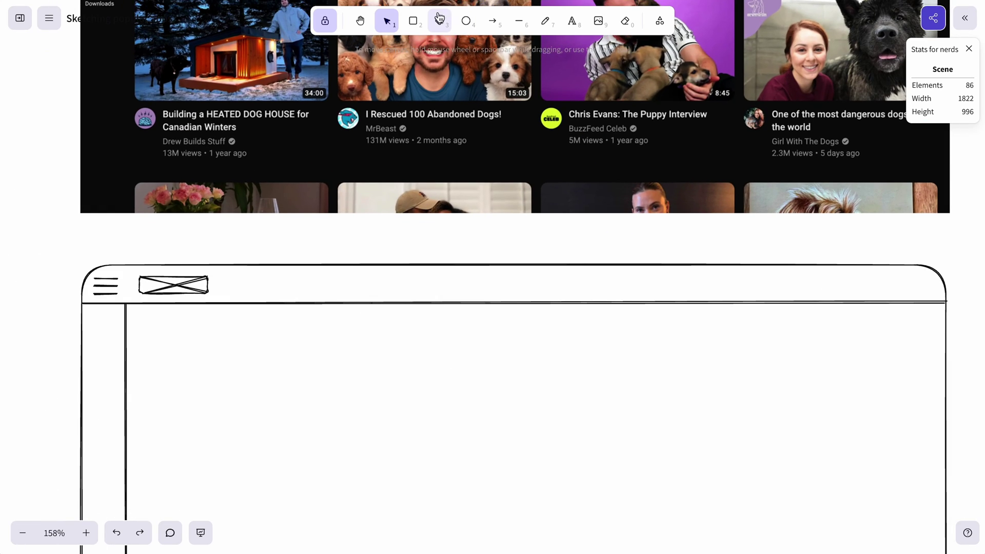
{"action": "left_click", "coordinate": [413, 21]}
{"action": "left_click_drag", "start_coordinate": [395, 272], "coordinate": [676, 301]}
{"action": "key", "text": "1"}
{"action": "scroll", "coordinate": [580, 287], "scroll_direction": "down", "scroll_amount": 3}
{"action": "left_click", "coordinate": [574, 283]}
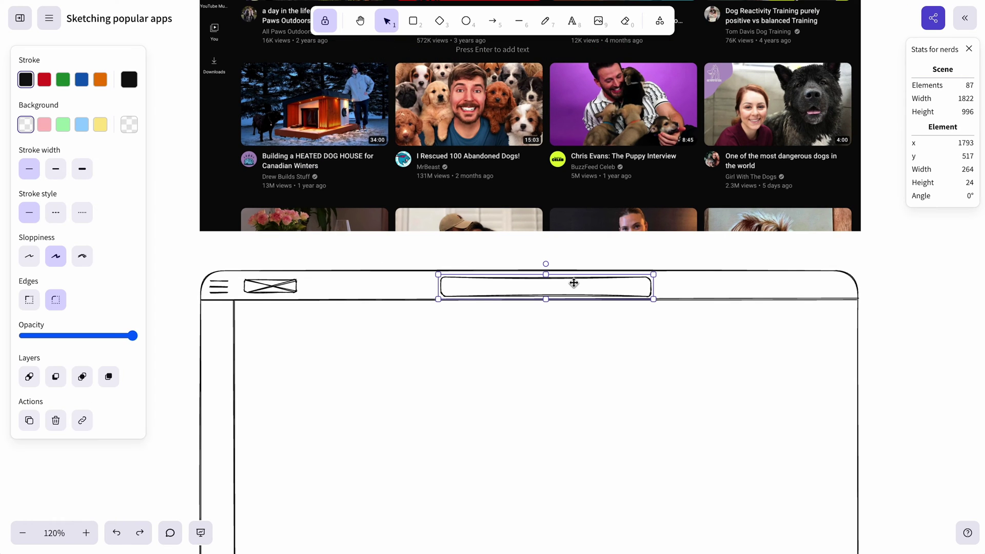
{"action": "left_click", "coordinate": [406, 273], "text": "shift"}
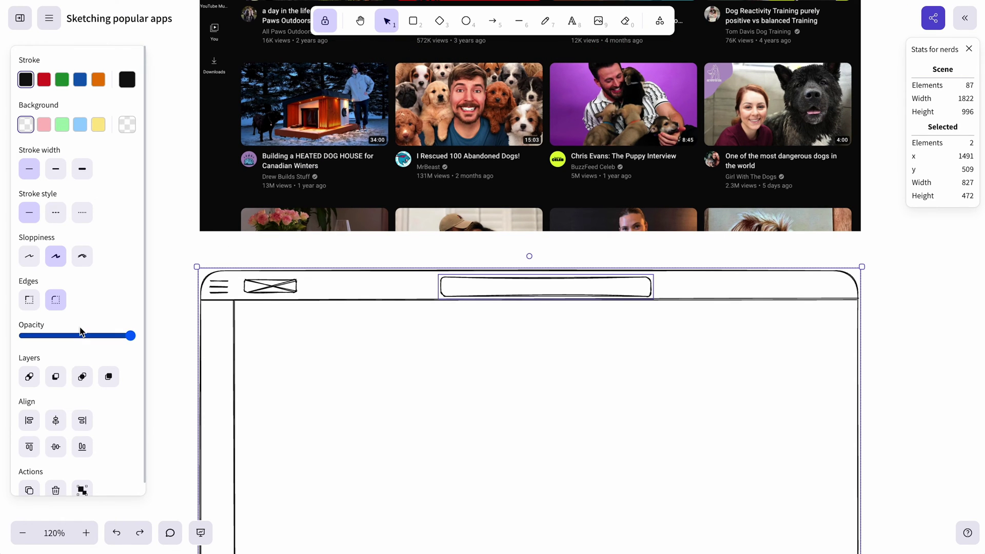
{"action": "scroll", "coordinate": [47, 388], "scroll_direction": "down", "scroll_amount": 1}
{"action": "left_click", "coordinate": [56, 410]}
Add a 'Search' text label inside the search bar.
{"action": "key", "text": "t"}
{"action": "scroll", "coordinate": [418, 242], "scroll_direction": "up", "scroll_amount": 8}
{"action": "left_click", "coordinate": [407, 241]}
{"action": "type", "text": "Search"}
{"action": "key", "text": "Escape"}
{"action": "left_click_drag", "start_coordinate": [410, 259], "coordinate": [435, 243]}
{"action": "left_click", "coordinate": [560, 167]}
Draw a magnifier icon, an ellipse lens with a line handle, at the bar's right end.
{"action": "scroll", "coordinate": [561, 167], "scroll_direction": "right", "scroll_amount": 3}
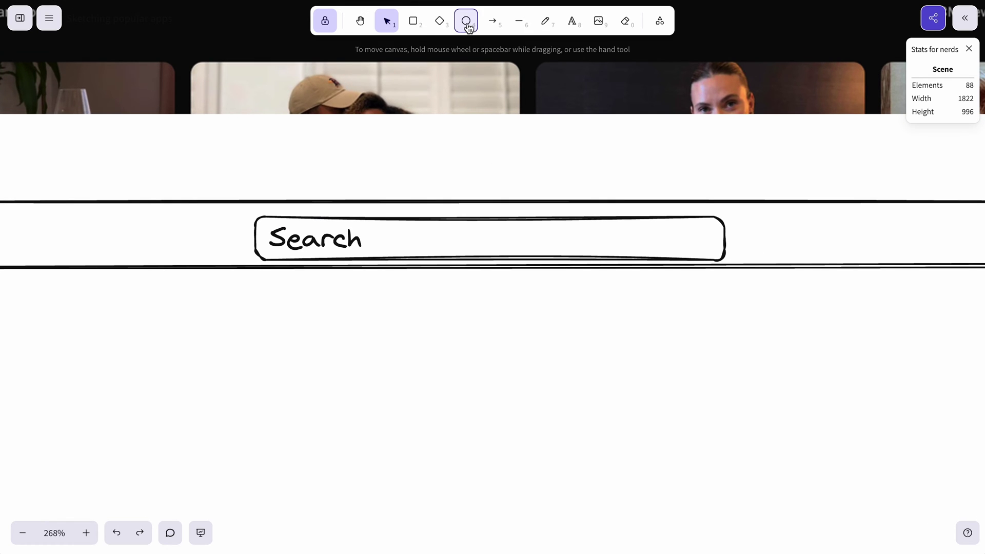
{"action": "left_click", "coordinate": [466, 22]}
{"action": "scroll", "coordinate": [705, 205], "scroll_direction": "up", "scroll_amount": 3}
{"action": "left_click_drag", "start_coordinate": [670, 229], "coordinate": [700, 260]}
{"action": "left_click", "coordinate": [518, 22]}
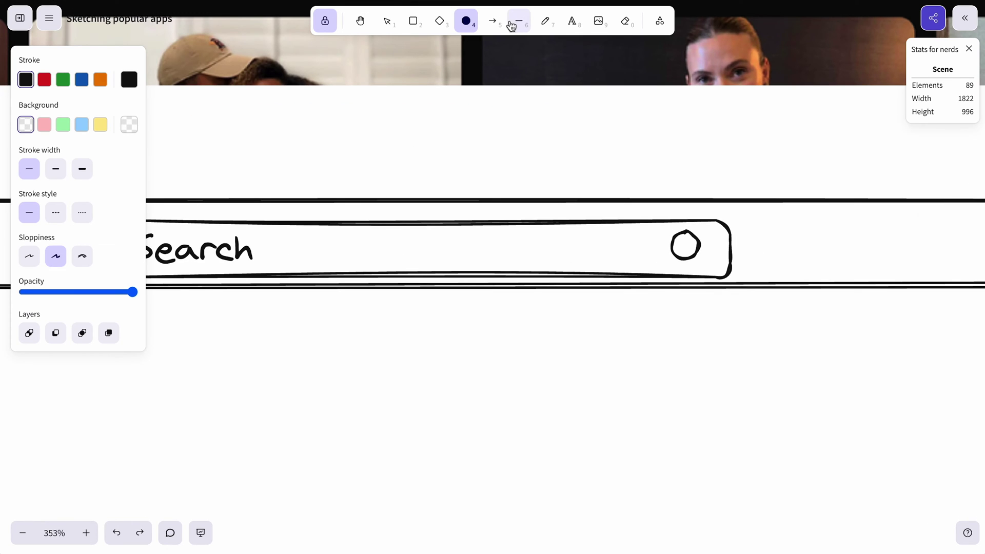
{"action": "left_click", "coordinate": [694, 257]}
{"action": "left_click_drag", "start_coordinate": [708, 266], "coordinate": [709, 268]}
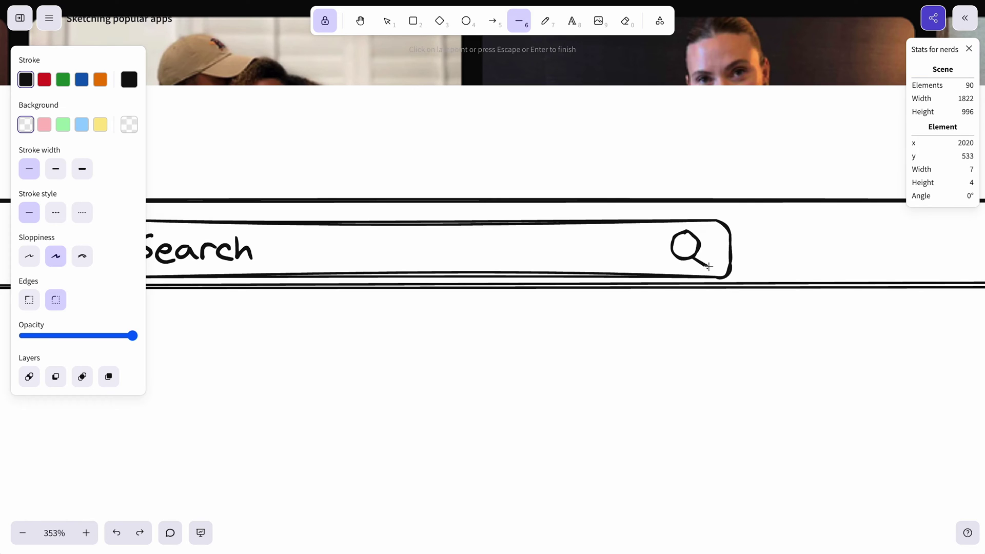
Draw a vertical divider separating the search button from the bar.
{"action": "left_click", "coordinate": [518, 21]}
{"action": "left_click_drag", "start_coordinate": [629, 223], "coordinate": [629, 275]}
{"action": "scroll", "coordinate": [668, 262], "scroll_direction": "down", "scroll_amount": 10}
{"action": "scroll", "coordinate": [668, 262], "scroll_direction": "up", "scroll_amount": 3}
{"action": "scroll", "coordinate": [668, 262], "scroll_direction": "right", "scroll_amount": 2}
{"action": "scroll", "coordinate": [668, 263], "scroll_direction": "up", "scroll_amount": 1}
{"action": "scroll", "coordinate": [668, 262], "scroll_direction": "right", "scroll_amount": 1}
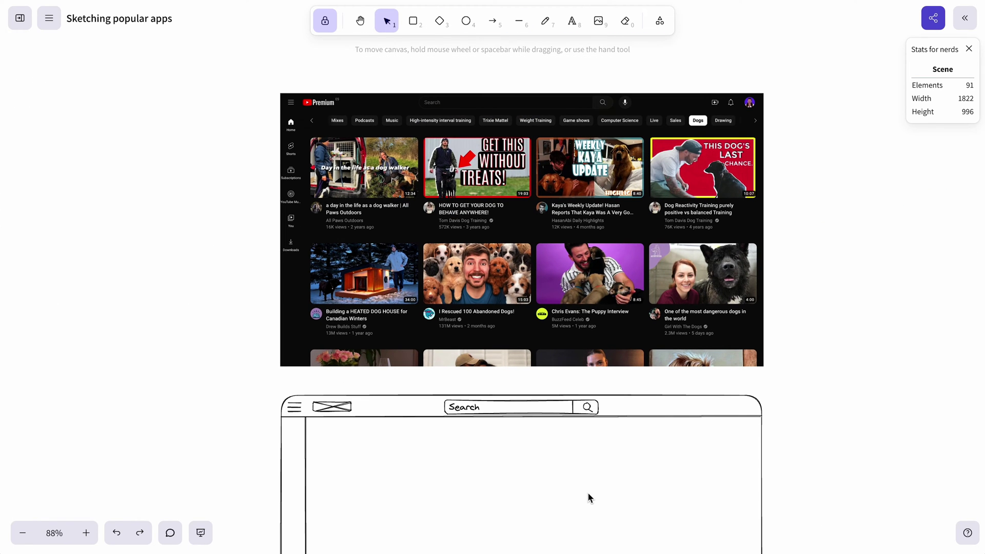
{"action": "scroll", "coordinate": [586, 491], "scroll_direction": "up", "scroll_amount": 6}
{"action": "left_click", "coordinate": [560, 291]}
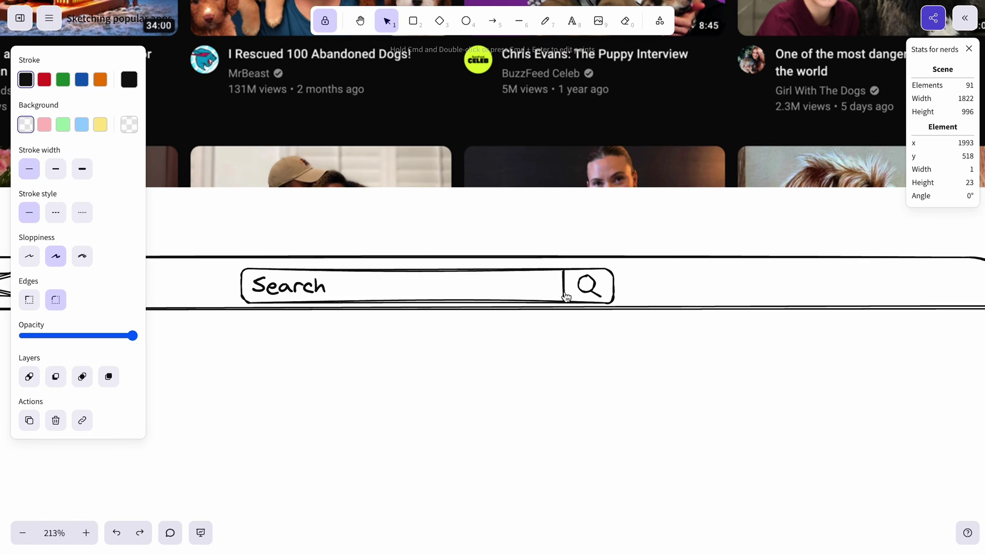
{"action": "left_click", "coordinate": [622, 218]}
{"action": "scroll", "coordinate": [528, 249], "scroll_direction": "up", "scroll_amount": 10}
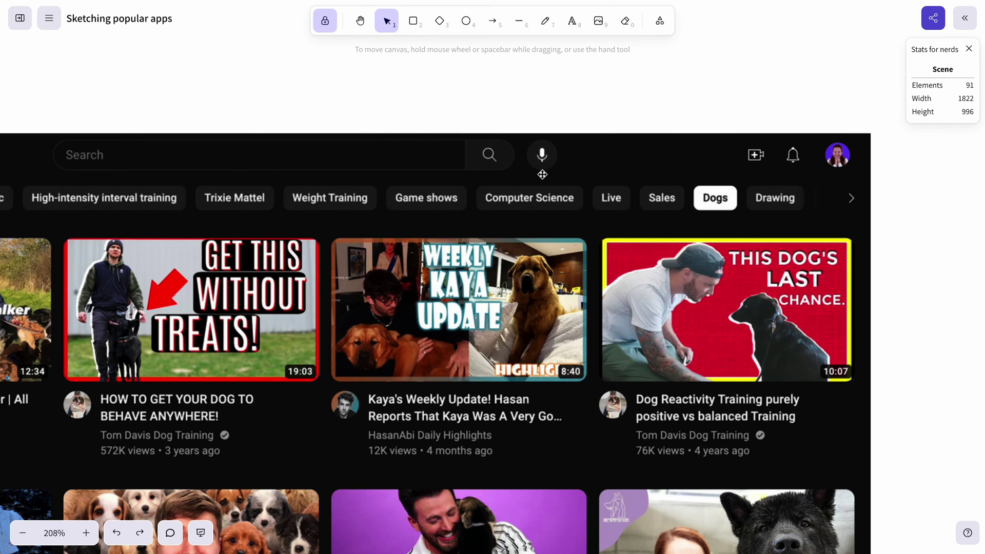
Draw a circle right of the search button, undoing a stray line drawn across it.
{"action": "scroll", "coordinate": [552, 166], "scroll_direction": "down", "scroll_amount": 5}
{"action": "scroll", "coordinate": [521, 246], "scroll_direction": "down", "scroll_amount": 5}
{"action": "scroll", "coordinate": [521, 246], "scroll_direction": "up", "scroll_amount": 6}
{"action": "left_click", "coordinate": [467, 25]}
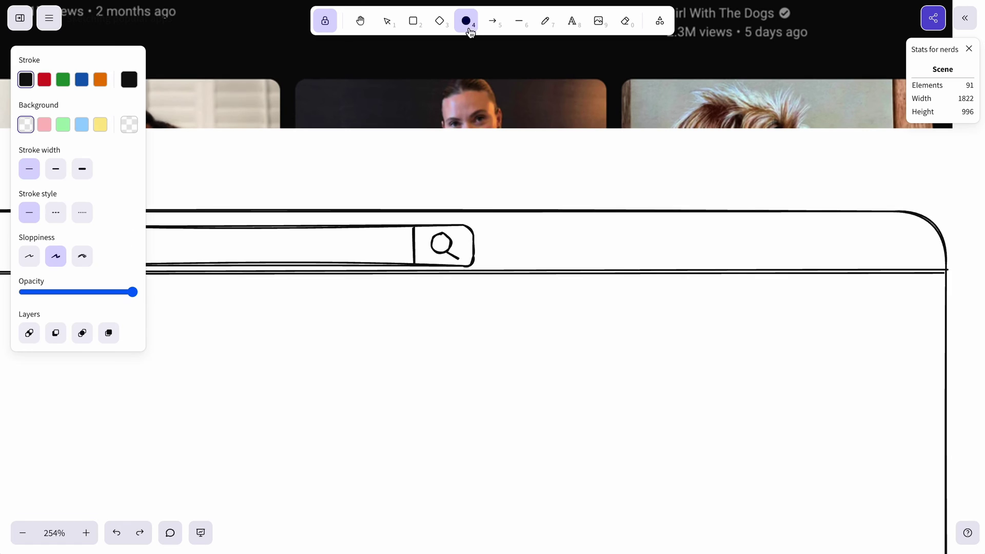
{"action": "left_click_drag", "start_coordinate": [490, 224], "coordinate": [532, 264]}
{"action": "scroll", "coordinate": [482, 261], "scroll_direction": "up", "scroll_amount": 5}
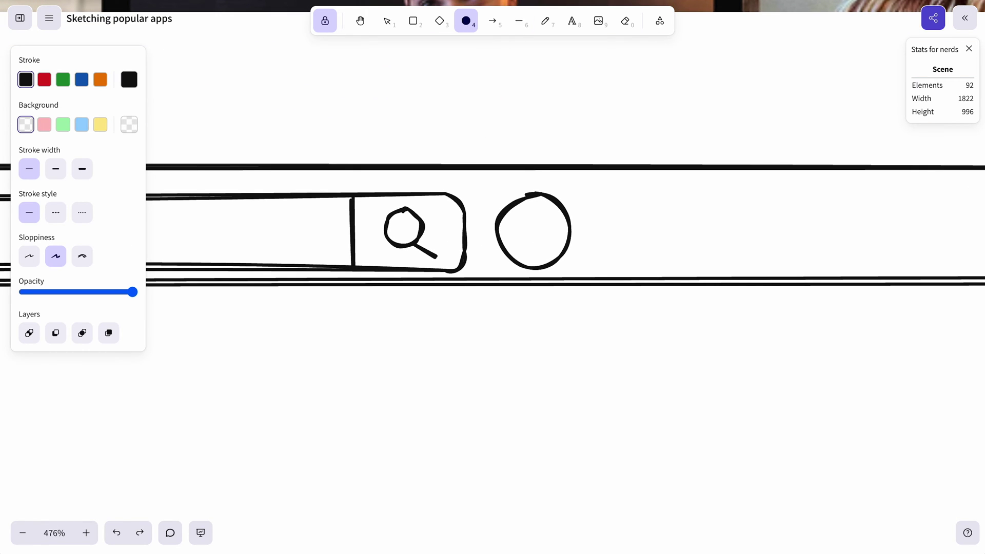
{"action": "left_click", "coordinate": [519, 21]}
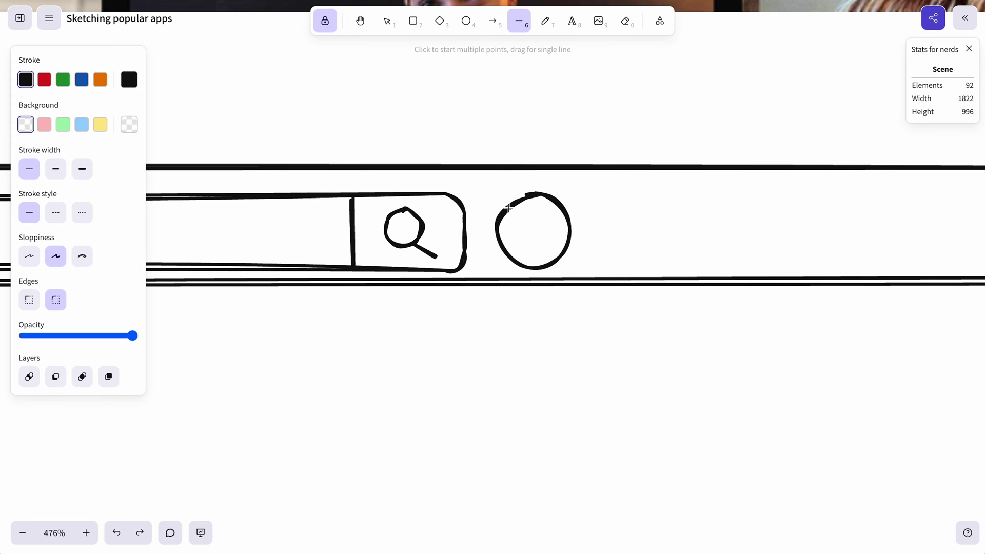
{"action": "mouse_move", "coordinate": [507, 207]}
{"action": "left_mouse_down"}
{"action": "mouse_move", "coordinate": [563, 262]}
{"action": "mouse_move", "coordinate": [562, 204]}
{"action": "left_mouse_up"}
{"action": "scroll", "coordinate": [562, 204], "scroll_direction": "down", "scroll_amount": 6}
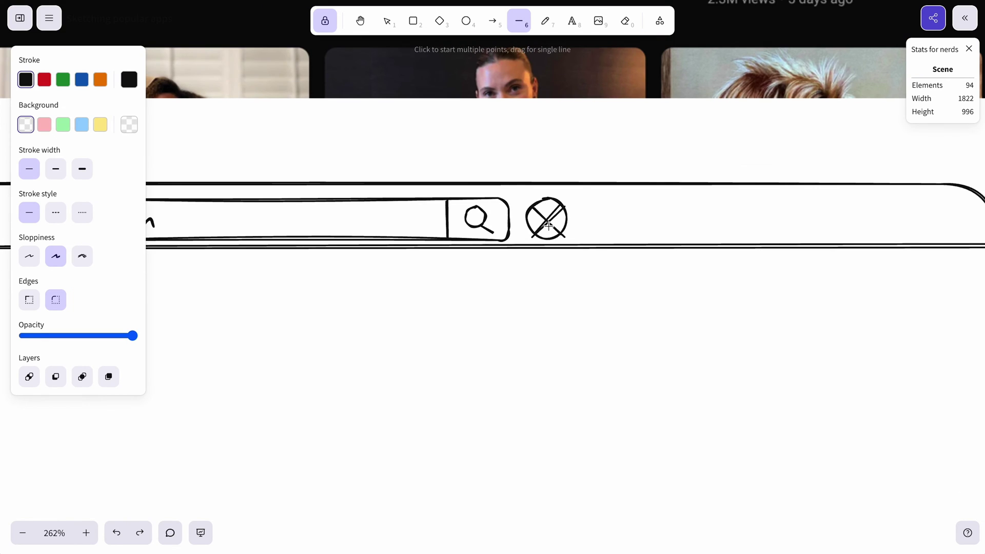
{"action": "scroll", "coordinate": [548, 225], "scroll_direction": "up", "scroll_amount": 4}
{"action": "key", "text": "ctrl+z"}
{"action": "key", "text": "ctrl+z"}
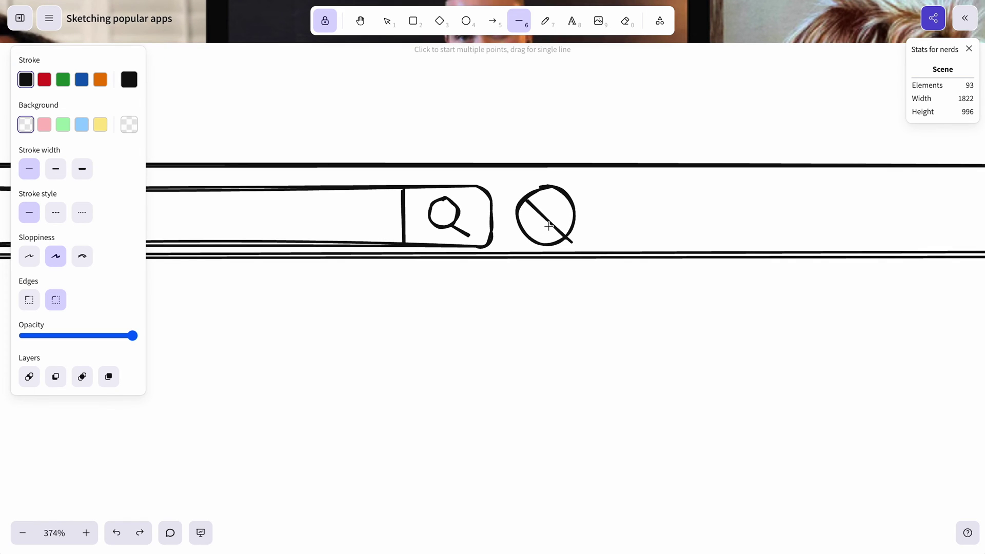
Draw a small diamond centred inside the circle.
{"action": "left_click", "coordinate": [439, 22]}
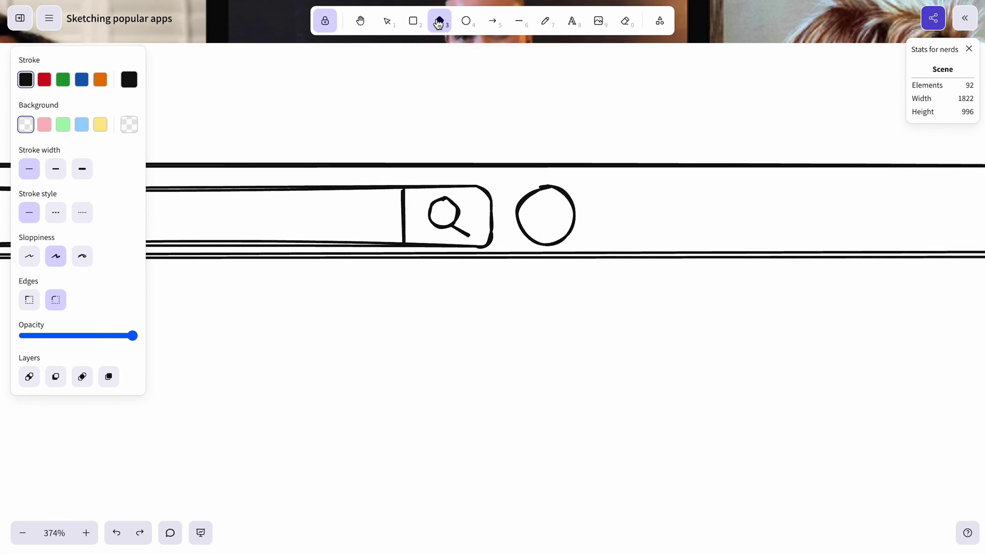
{"action": "scroll", "coordinate": [543, 218], "scroll_direction": "up", "scroll_amount": 4}
{"action": "left_click_drag", "start_coordinate": [538, 201], "coordinate": [562, 229]}
{"action": "key", "text": "1"}
{"action": "scroll", "coordinate": [568, 212], "scroll_direction": "down", "scroll_amount": 6}
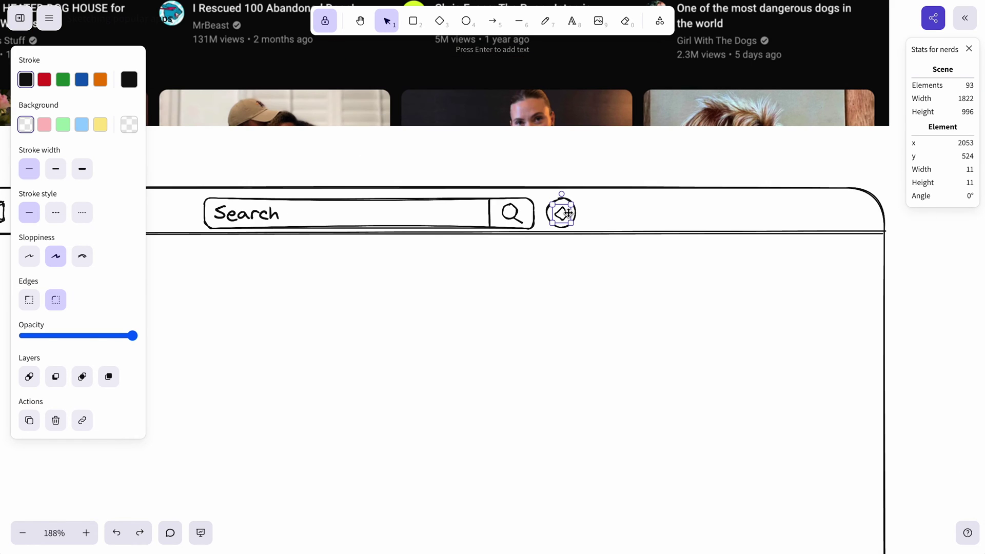
Draw a small circle near the header's top-right corner.
{"action": "left_click", "coordinate": [582, 190]}
{"action": "scroll", "coordinate": [559, 251], "scroll_direction": "up", "scroll_amount": 3}
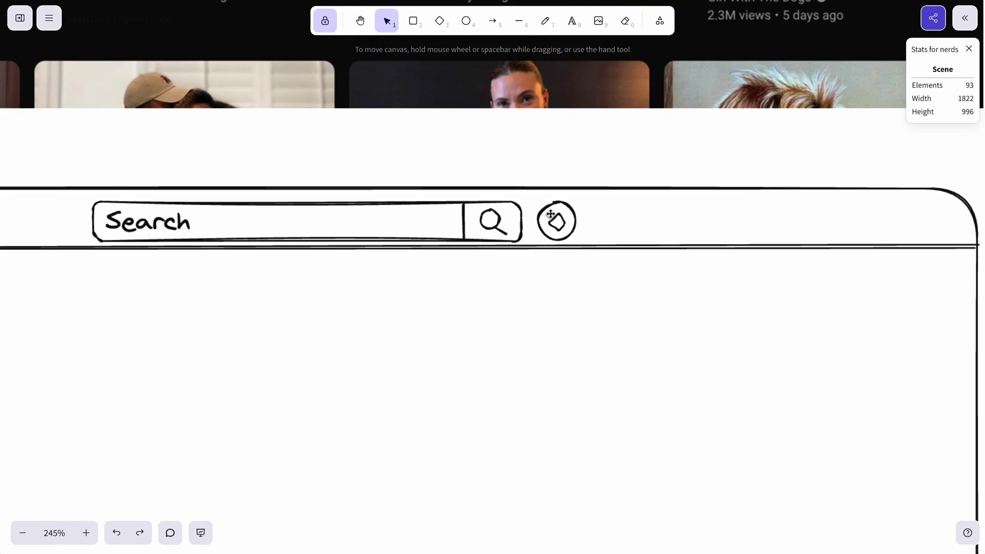
{"action": "scroll", "coordinate": [552, 257], "scroll_direction": "down", "scroll_amount": 5}
{"action": "scroll", "coordinate": [552, 258], "scroll_direction": "up", "scroll_amount": 4}
{"action": "scroll", "coordinate": [552, 257], "scroll_direction": "up", "scroll_amount": 3}
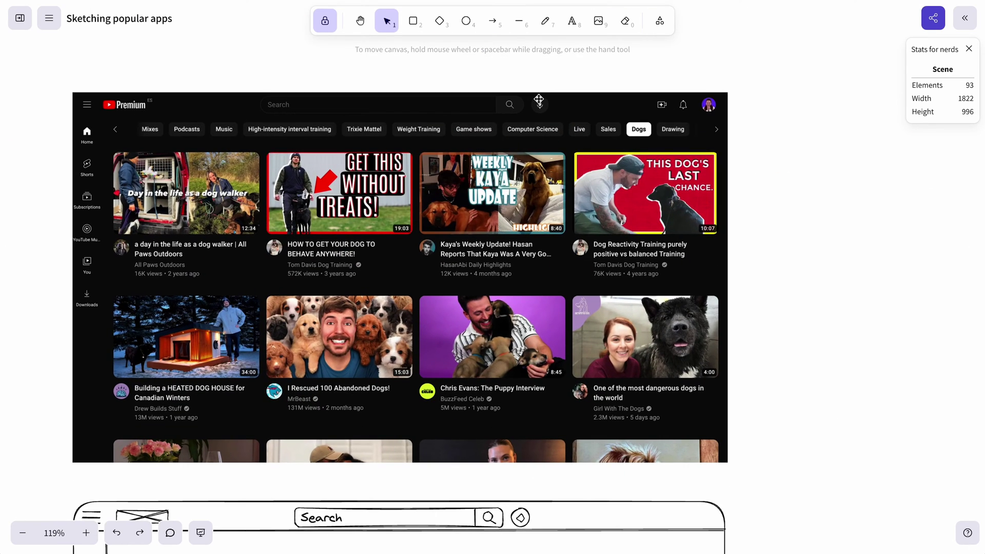
{"action": "scroll", "coordinate": [720, 105], "scroll_direction": "up", "scroll_amount": 5}
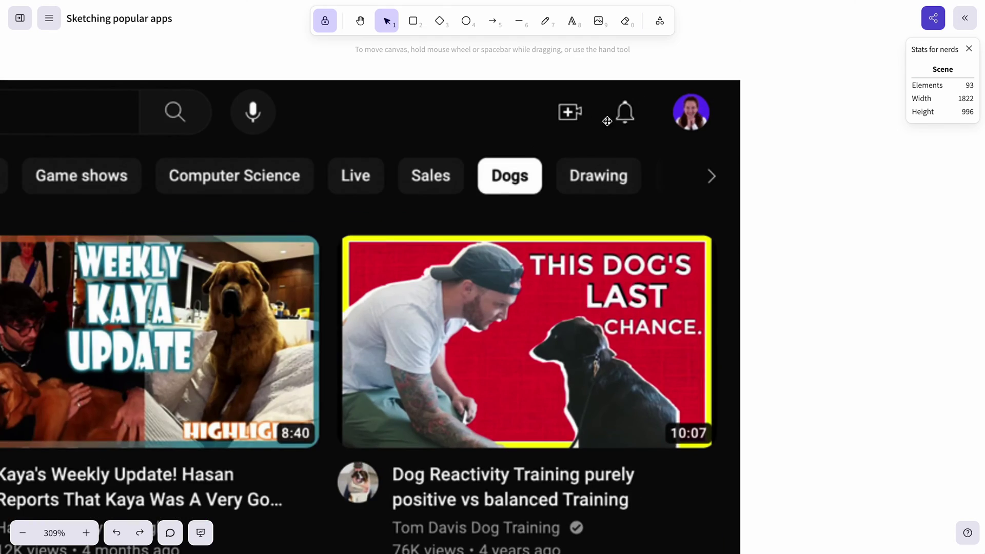
{"action": "scroll", "coordinate": [646, 119], "scroll_direction": "down", "scroll_amount": 5}
{"action": "scroll", "coordinate": [646, 118], "scroll_direction": "down", "scroll_amount": 3}
{"action": "scroll", "coordinate": [632, 382], "scroll_direction": "up", "scroll_amount": 4}
{"action": "left_click", "coordinate": [479, 26]}
{"action": "left_click_drag", "start_coordinate": [621, 195], "coordinate": [660, 231]}
Cross the small circle with two diagonal lines forming an X.
{"action": "left_click", "coordinate": [574, 105]}
{"action": "left_click", "coordinate": [518, 22]}
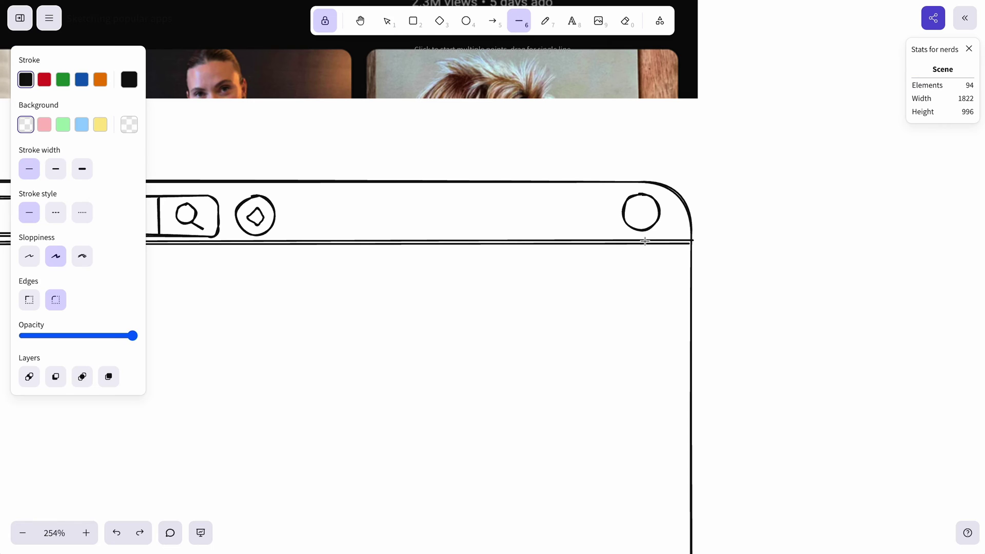
{"action": "left_click", "coordinate": [626, 200]}
{"action": "left_click_drag", "start_coordinate": [626, 200], "coordinate": [656, 227]}
{"action": "left_click_drag", "start_coordinate": [627, 228], "coordinate": [654, 200]}
Draw a small diamond icon left of the crossed circle.
{"action": "key", "text": "3"}
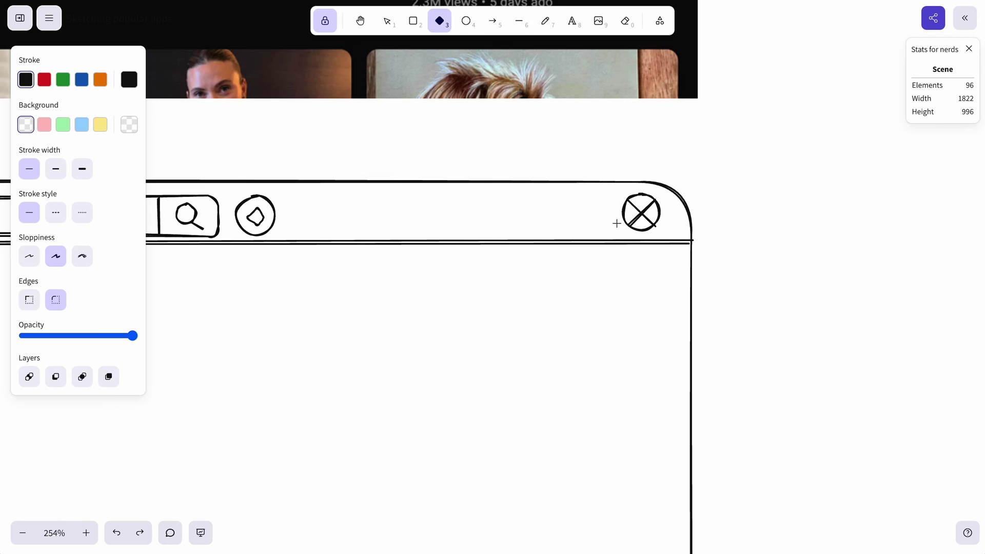
{"action": "mouse_move", "coordinate": [583, 199]}
{"action": "left_mouse_down"}
{"action": "mouse_move", "coordinate": [613, 229]}
{"action": "mouse_move", "coordinate": [561, 224]}
{"action": "left_mouse_up"}
{"action": "left_click", "coordinate": [700, 158]}
{"action": "scroll", "coordinate": [699, 158], "scroll_direction": "down", "scroll_amount": 10}
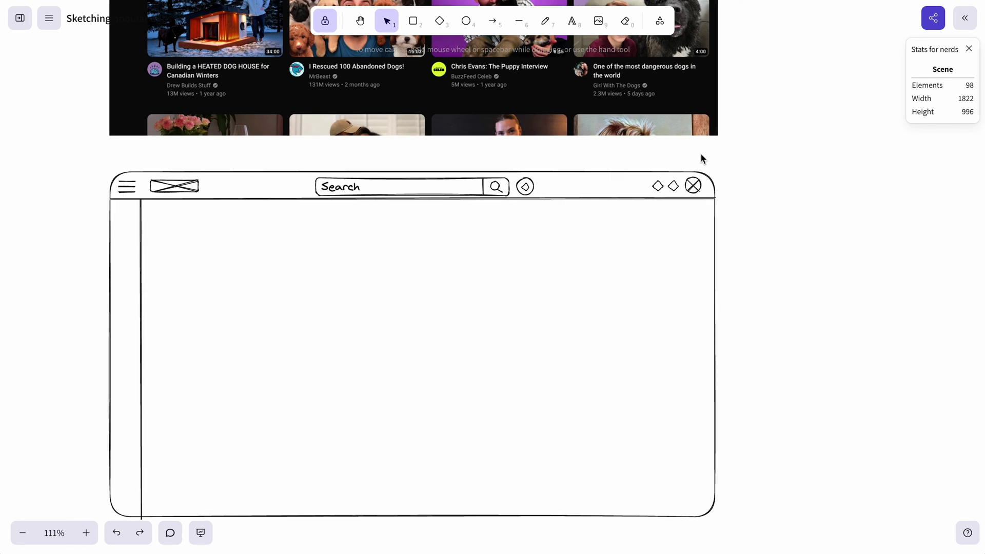
Draw a diamond icon with a short label line beneath it at the top of the sidebar.
{"action": "scroll", "coordinate": [314, 245], "scroll_direction": "up", "scroll_amount": 5}
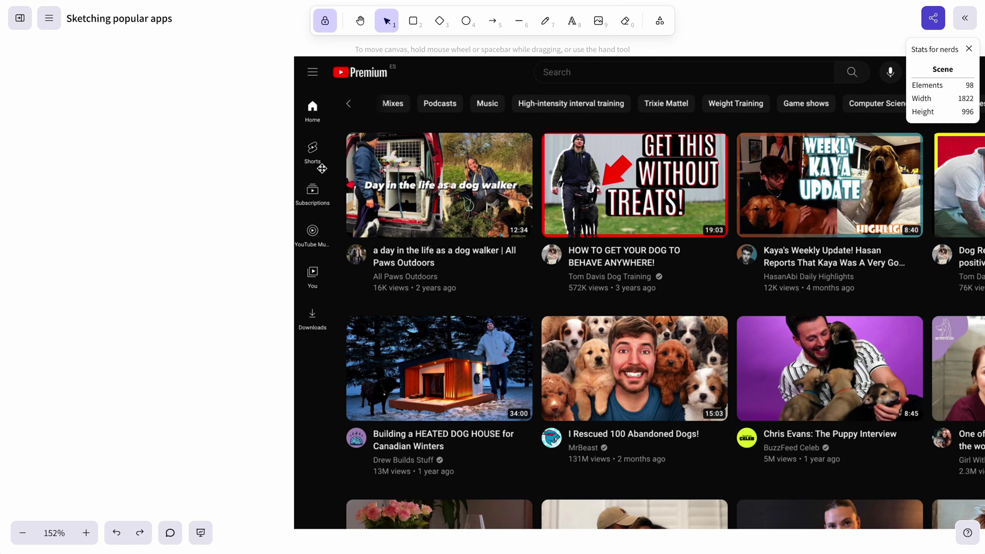
{"action": "scroll", "coordinate": [314, 229], "scroll_direction": "up", "scroll_amount": 7}
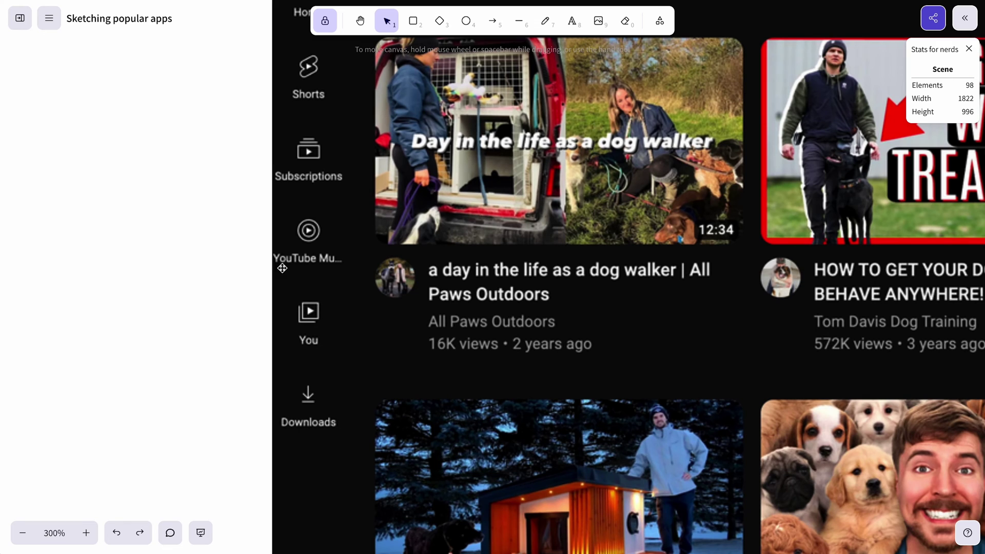
{"action": "scroll", "coordinate": [336, 267], "scroll_direction": "down", "scroll_amount": 4}
{"action": "scroll", "coordinate": [337, 267], "scroll_direction": "down", "scroll_amount": 7}
{"action": "left_click", "coordinate": [440, 21]}
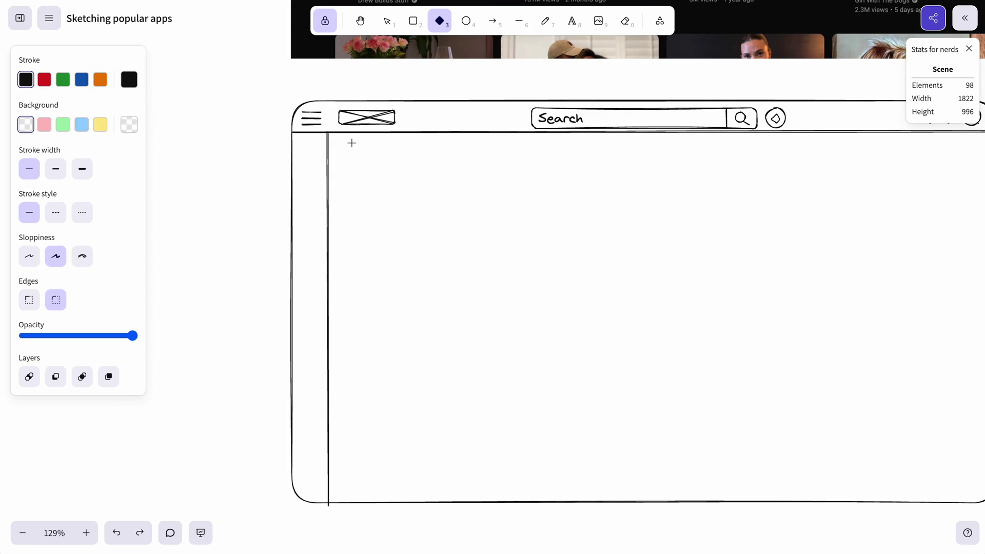
{"action": "scroll", "coordinate": [304, 155], "scroll_direction": "up", "scroll_amount": 6}
{"action": "scroll", "coordinate": [304, 156], "scroll_direction": "up", "scroll_amount": 1}
{"action": "left_click_drag", "start_coordinate": [301, 132], "coordinate": [333, 181]}
{"action": "left_click", "coordinate": [402, 174]}
{"action": "left_click", "coordinate": [520, 23]}
{"action": "key", "text": "Escape"}
Group the diamond and its label line with Ctrl+G.
{"action": "scroll", "coordinate": [377, 177], "scroll_direction": "down", "scroll_amount": 3}
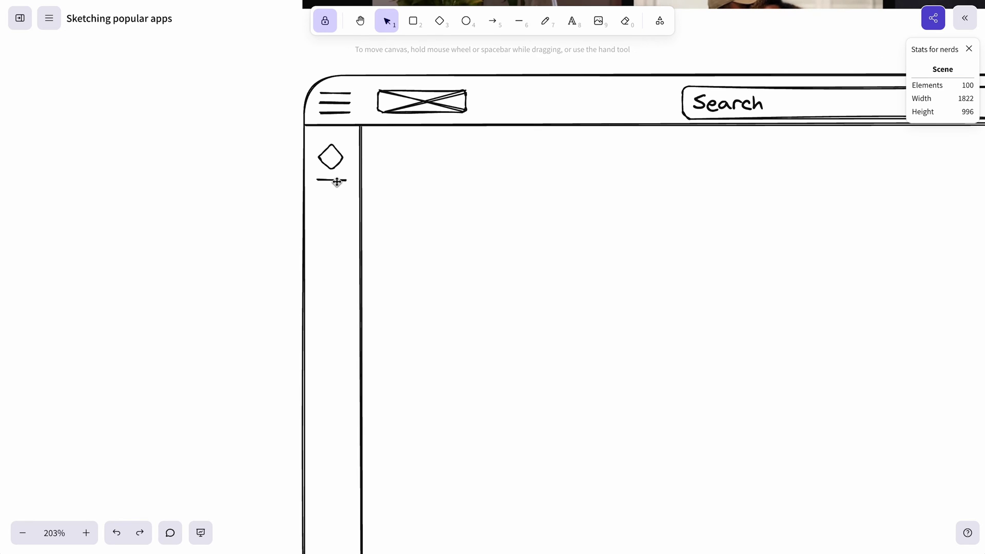
{"action": "scroll", "coordinate": [337, 181], "scroll_direction": "up", "scroll_amount": 5}
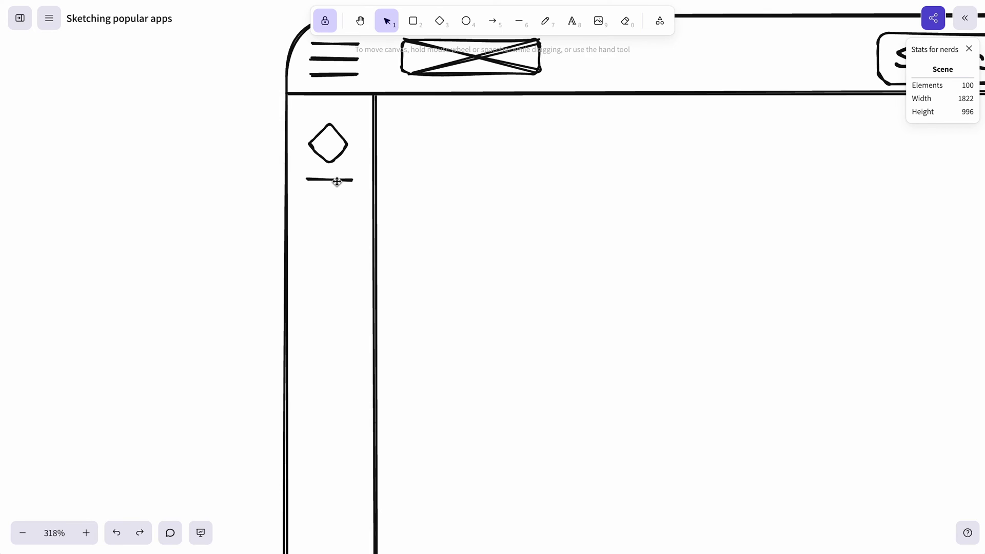
{"action": "left_click", "coordinate": [336, 182]}
{"action": "left_click", "coordinate": [343, 153], "text": "shift"}
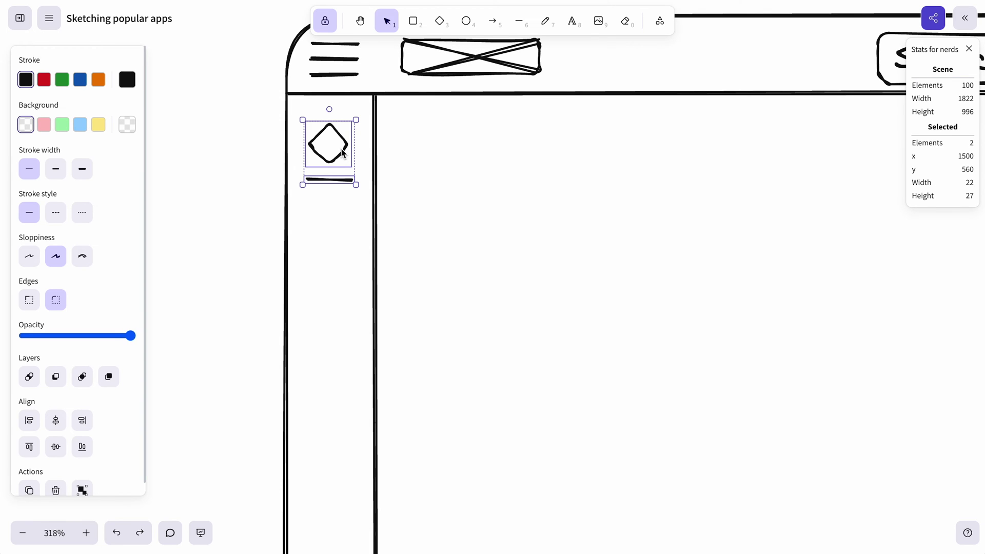
{"action": "key", "text": "ctrl+g"}
Alt-drag copies of the icon group down the sidebar into a column of six icons.
{"action": "left_click_drag", "start_coordinate": [342, 152], "coordinate": [344, 366], "text": "alt"}
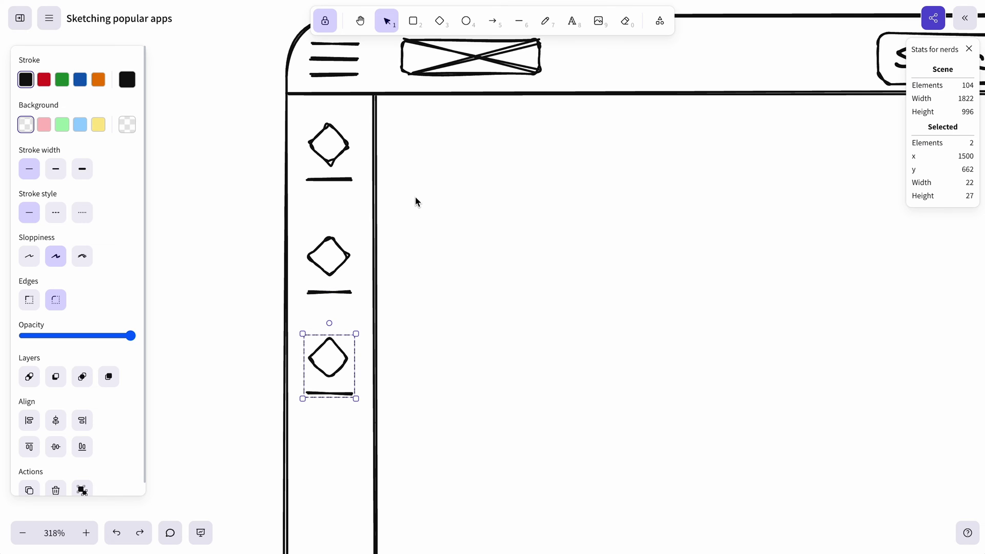
{"action": "scroll", "coordinate": [415, 196], "scroll_direction": "down", "scroll_amount": 4, "text": "ctrl"}
{"action": "scroll", "coordinate": [414, 196], "scroll_direction": "down", "scroll_amount": 3}
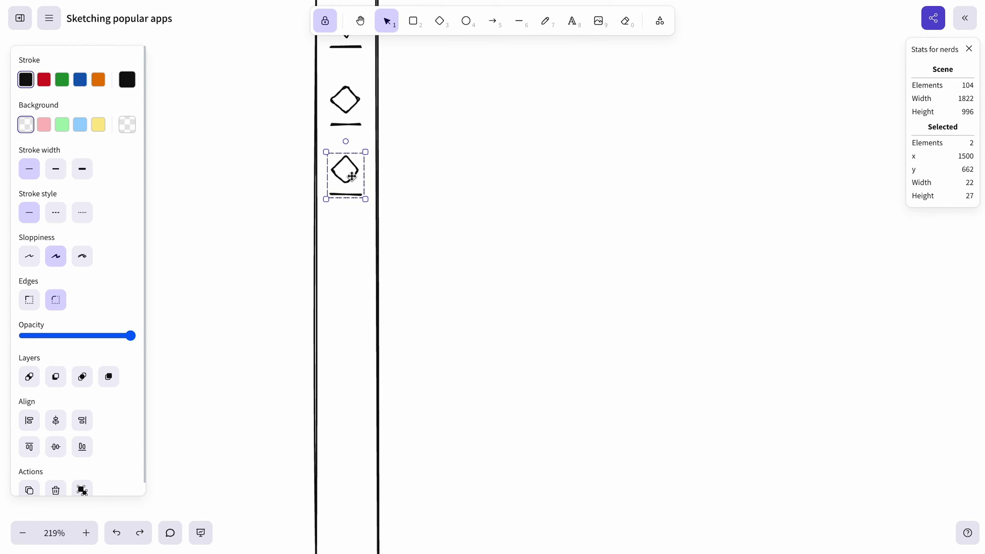
{"action": "left_click_drag", "start_coordinate": [352, 176], "coordinate": [352, 372], "text": "alt"}
{"action": "left_click", "coordinate": [414, 278]}
{"action": "scroll", "coordinate": [414, 278], "scroll_direction": "down", "scroll_amount": 8, "text": "ctrl"}
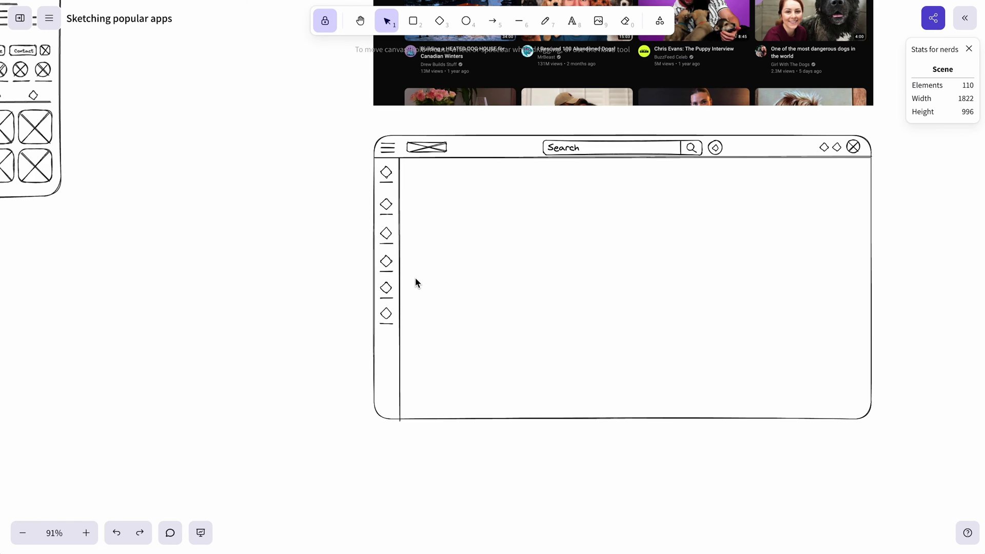
Draw a rounded rectangle chip box just below the YouTube header.
{"action": "scroll", "coordinate": [414, 278], "scroll_direction": "right", "scroll_amount": 3}
{"action": "scroll", "coordinate": [321, 229], "scroll_direction": "up", "scroll_amount": 5}
{"action": "scroll", "coordinate": [321, 229], "scroll_direction": "up", "scroll_amount": 2}
{"action": "scroll", "coordinate": [321, 229], "scroll_direction": "right", "scroll_amount": 1}
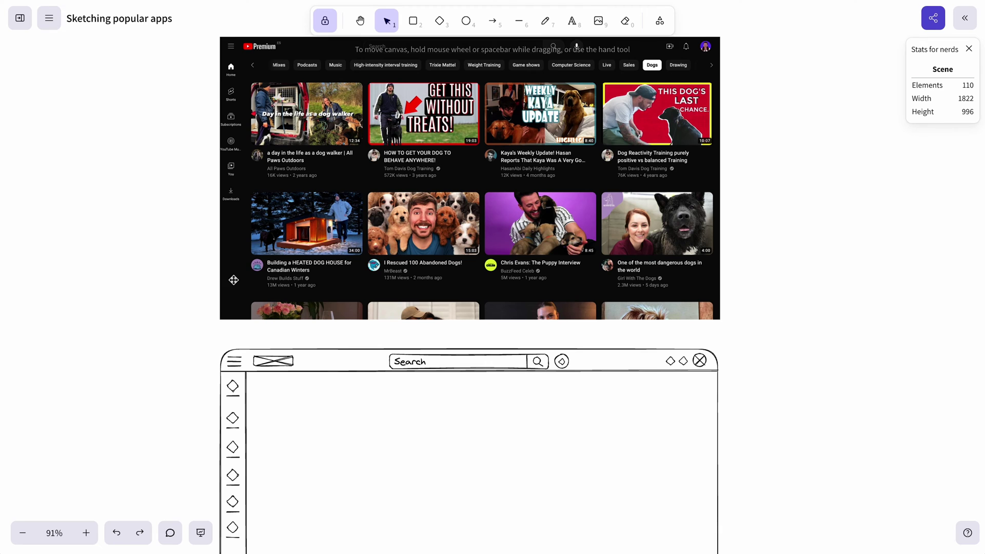
{"action": "scroll", "coordinate": [393, 187], "scroll_direction": "up", "scroll_amount": 4, "text": "ctrl"}
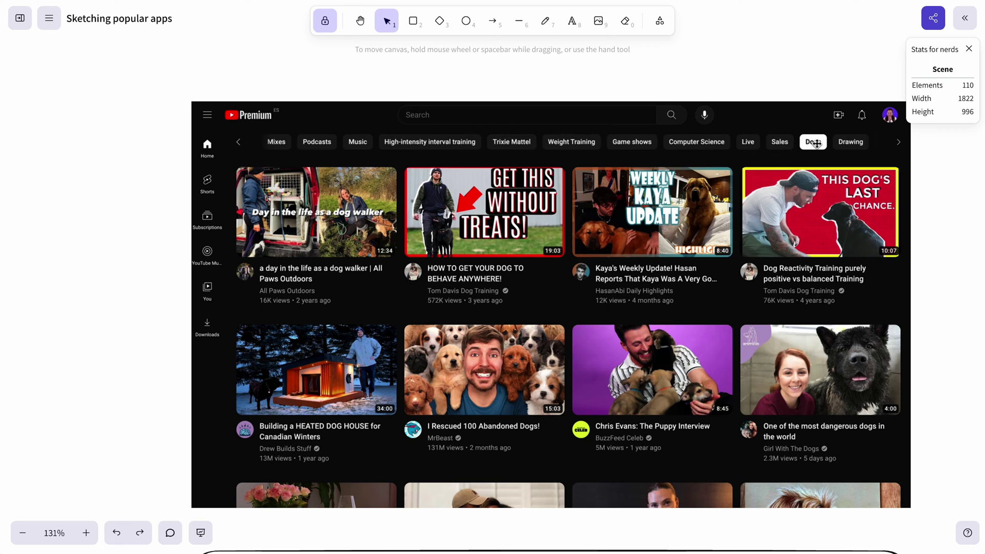
{"action": "scroll", "coordinate": [921, 143], "scroll_direction": "up", "scroll_amount": 5, "text": "ctrl"}
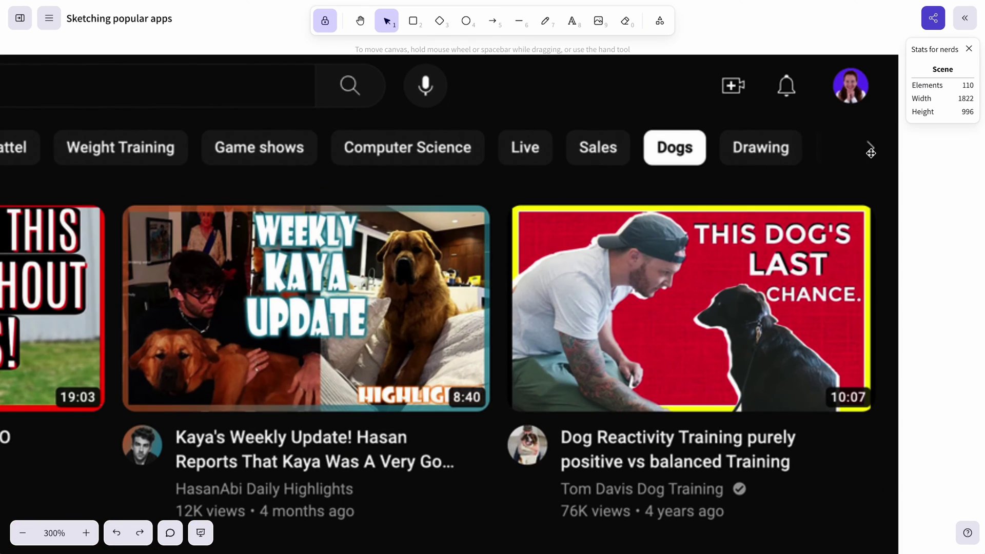
{"action": "scroll", "coordinate": [882, 151], "scroll_direction": "down", "scroll_amount": 6, "text": "ctrl"}
{"action": "scroll", "coordinate": [881, 150], "scroll_direction": "up", "scroll_amount": 1, "text": "ctrl"}
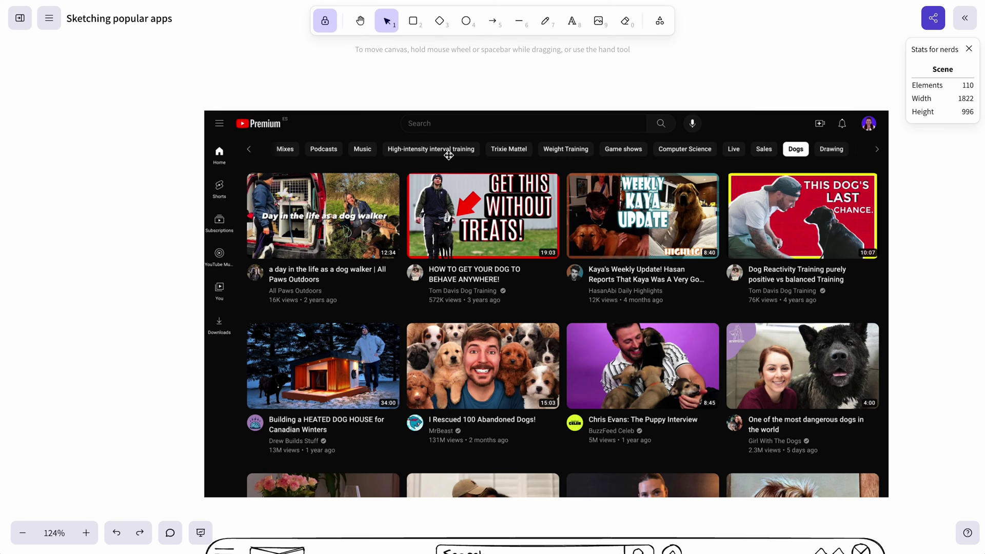
{"action": "scroll", "coordinate": [449, 155], "scroll_direction": "down", "scroll_amount": 5}
{"action": "scroll", "coordinate": [448, 155], "scroll_direction": "down", "scroll_amount": 3, "text": "ctrl"}
{"action": "scroll", "coordinate": [379, 312], "scroll_direction": "up", "scroll_amount": 5, "text": "ctrl"}
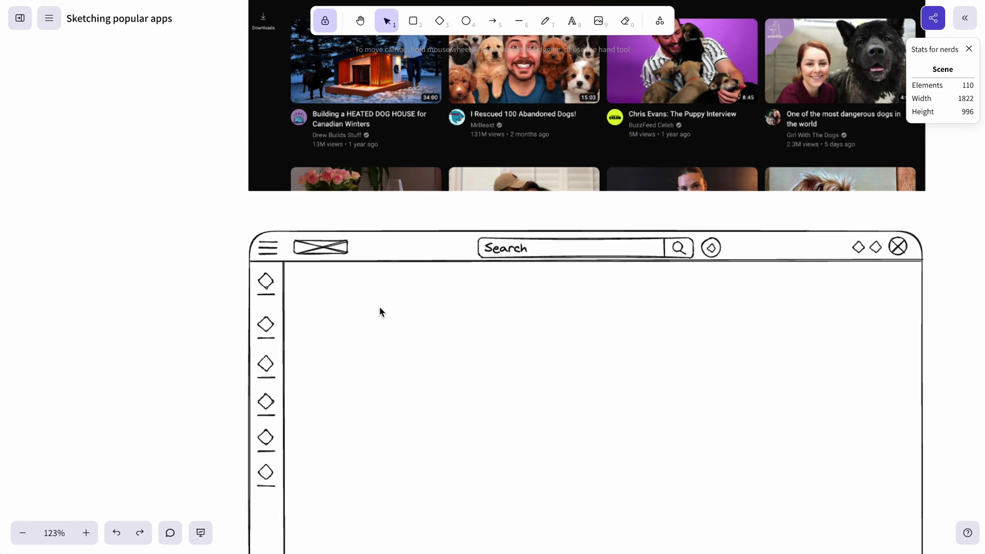
{"action": "key", "text": "r"}
{"action": "scroll", "coordinate": [294, 277], "scroll_direction": "up", "scroll_amount": 4, "text": "ctrl"}
{"action": "left_click_drag", "start_coordinate": [281, 249], "coordinate": [425, 280]}
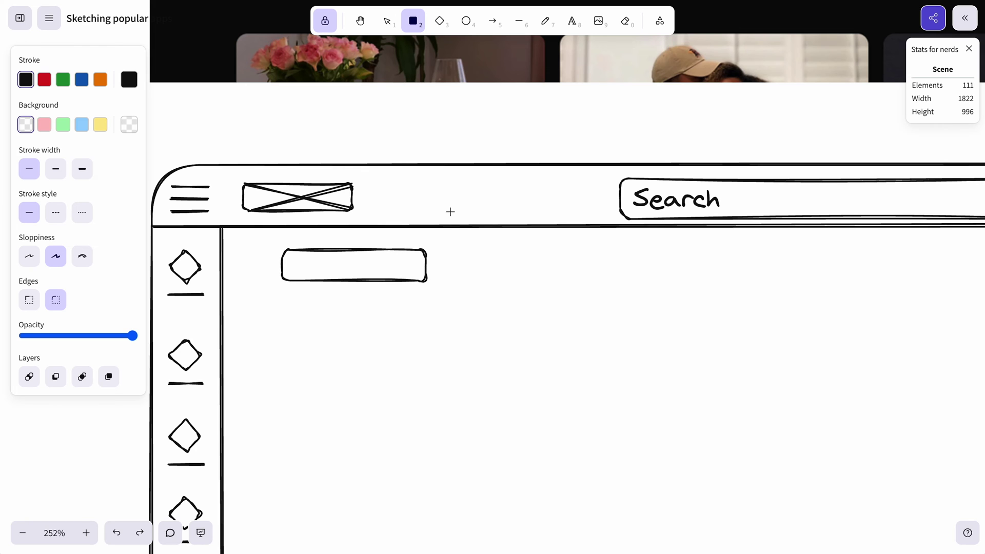
Draw a horizontal text line inside the chip box.
{"action": "key", "text": "l"}
{"action": "left_click_drag", "start_coordinate": [298, 264], "coordinate": [406, 263]}
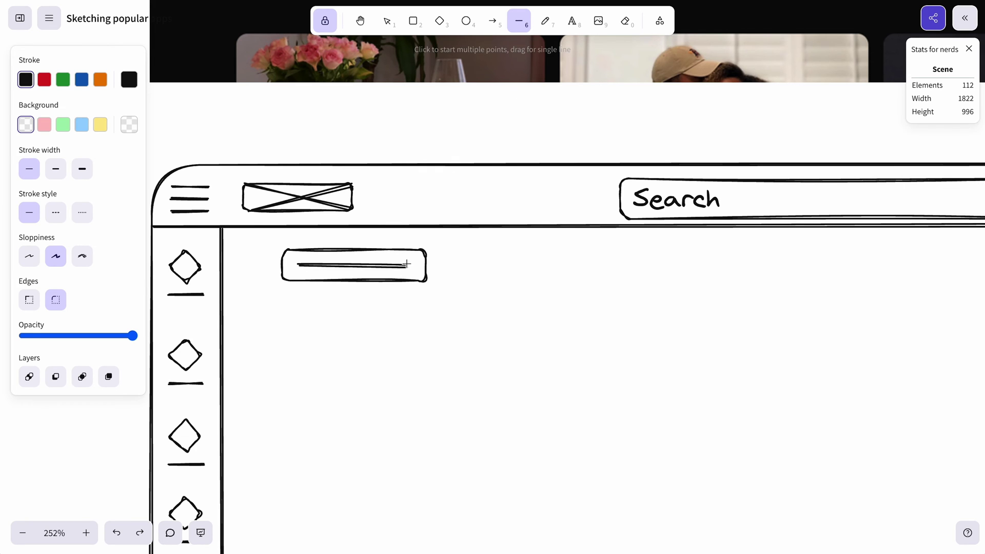
{"action": "left_click", "coordinate": [388, 266]}
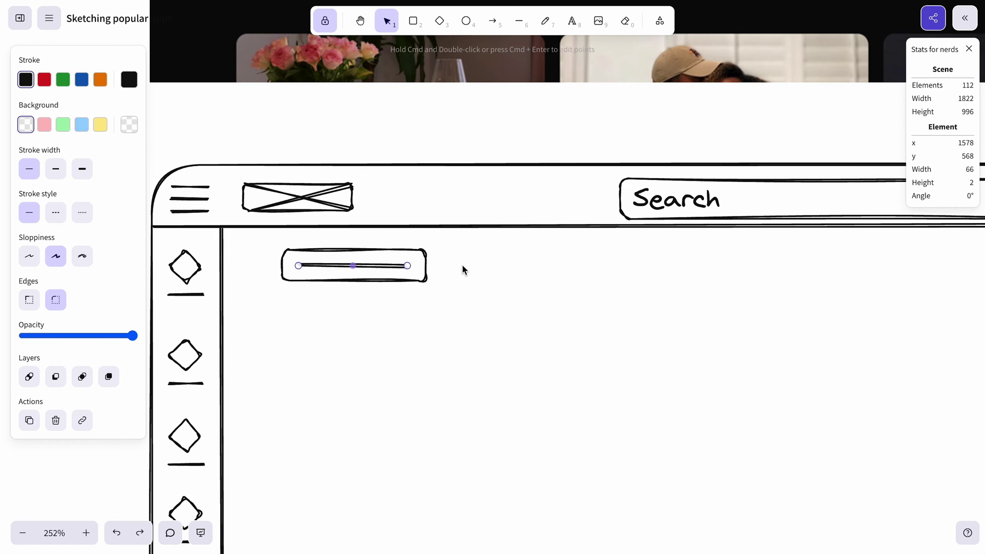
{"action": "key", "text": "Escape"}
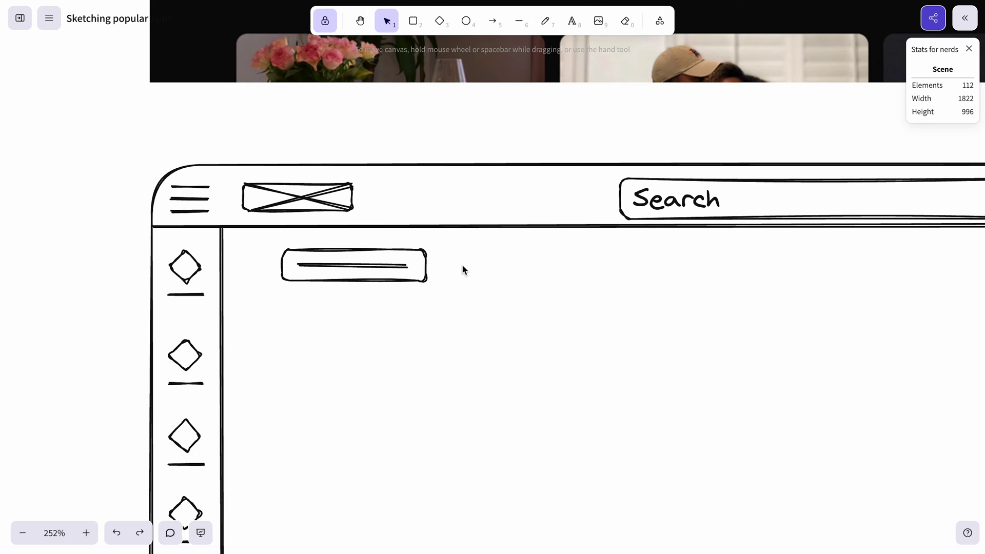
Alt-drag copies of the chip rightward into a row of eight chips and nudge the row left.
{"action": "left_click_drag", "start_coordinate": [487, 336], "coordinate": [254, 232]}
{"action": "scroll", "coordinate": [321, 247], "scroll_direction": "down", "scroll_amount": 5}
{"action": "left_click_drag", "start_coordinate": [353, 261], "coordinate": [687, 262]}
{"action": "scroll", "coordinate": [681, 262], "scroll_direction": "right", "scroll_amount": 4}
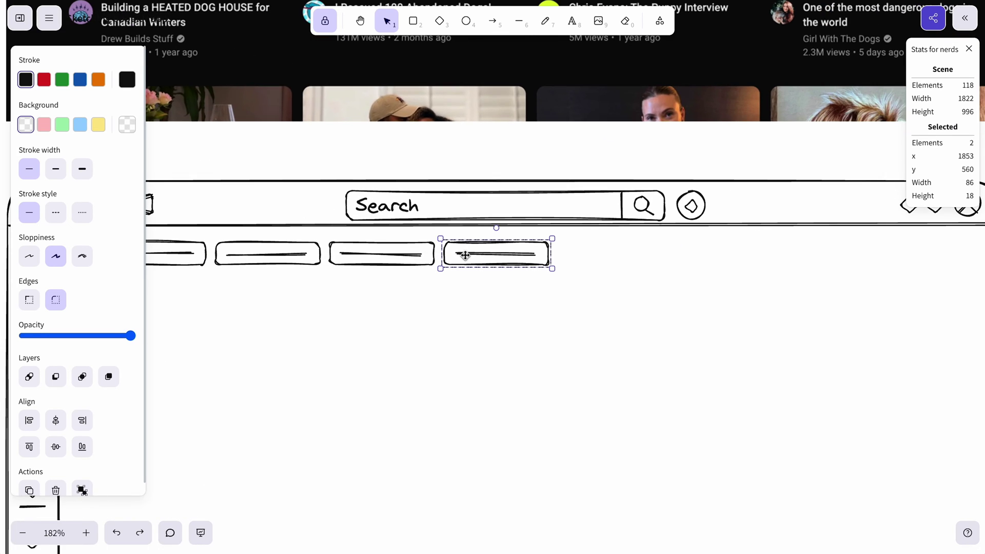
{"action": "left_click_drag", "start_coordinate": [462, 254], "coordinate": [703, 252]}
{"action": "scroll", "coordinate": [695, 249], "scroll_direction": "right", "scroll_amount": 4}
{"action": "left_click_drag", "start_coordinate": [576, 233], "coordinate": [784, 243]}
{"action": "scroll", "coordinate": [784, 243], "scroll_direction": "down", "scroll_amount": 5, "text": "ctrl"}
{"action": "left_click_drag", "start_coordinate": [868, 301], "coordinate": [340, 230]}
{"action": "left_click_drag", "start_coordinate": [602, 245], "coordinate": [593, 246]}
{"action": "scroll", "coordinate": [306, 259], "scroll_direction": "up", "scroll_amount": 8}
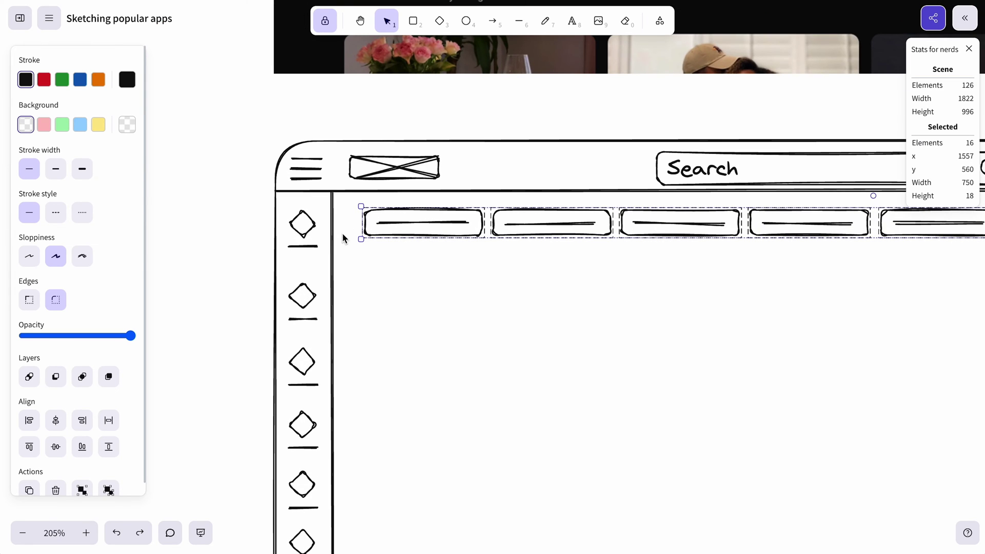
{"action": "left_click", "coordinate": [389, 285]}
Shorten the last chip's box and inner line, then begin a > chevron beside it.
{"action": "scroll", "coordinate": [388, 284], "scroll_direction": "down", "scroll_amount": 8}
{"action": "left_click", "coordinate": [862, 261]}
{"action": "scroll", "coordinate": [861, 260], "scroll_direction": "up", "scroll_amount": 8, "text": "ctrl"}
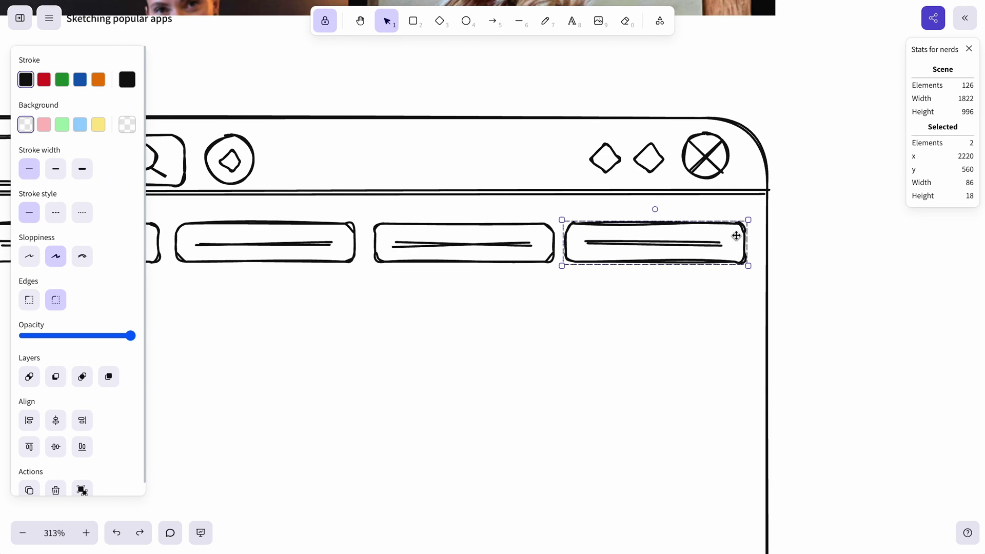
{"action": "double_click", "coordinate": [726, 264]}
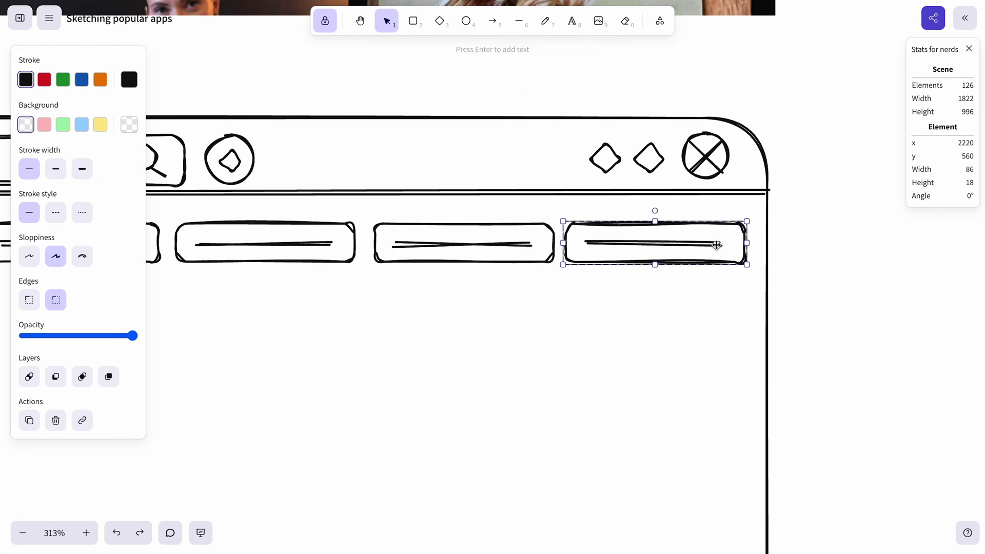
{"action": "left_click", "coordinate": [718, 243]}
{"action": "mouse_move", "coordinate": [722, 243]}
{"action": "left_mouse_down"}
{"action": "mouse_move", "coordinate": [694, 245]}
{"action": "mouse_move", "coordinate": [739, 241]}
{"action": "left_mouse_up"}
{"action": "left_click", "coordinate": [744, 262]}
{"action": "left_click", "coordinate": [497, 70]}
{"action": "left_click", "coordinate": [519, 22]}
{"action": "left_click", "coordinate": [721, 247]}
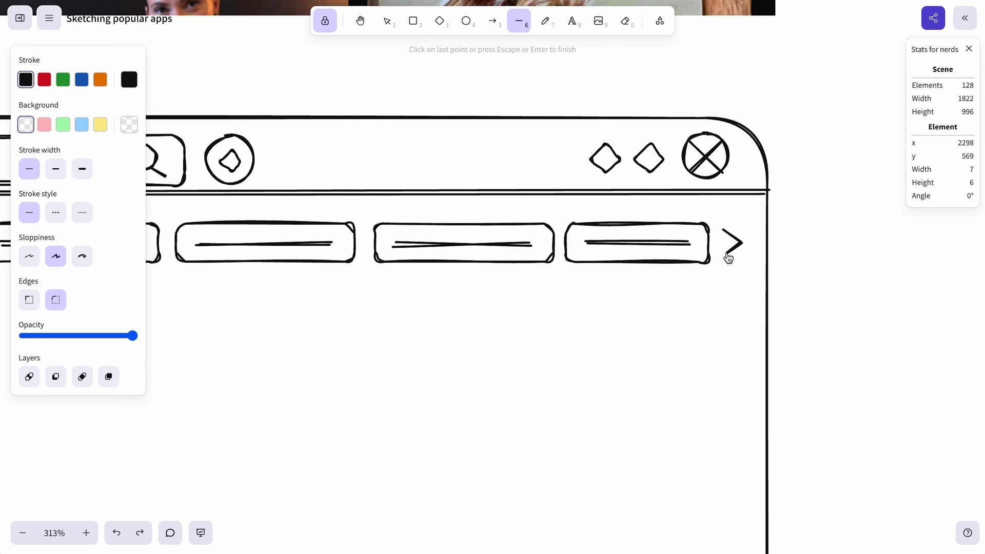
Finish the > chevron after the last chip and select both its strokes.
{"action": "left_click", "coordinate": [727, 254]}
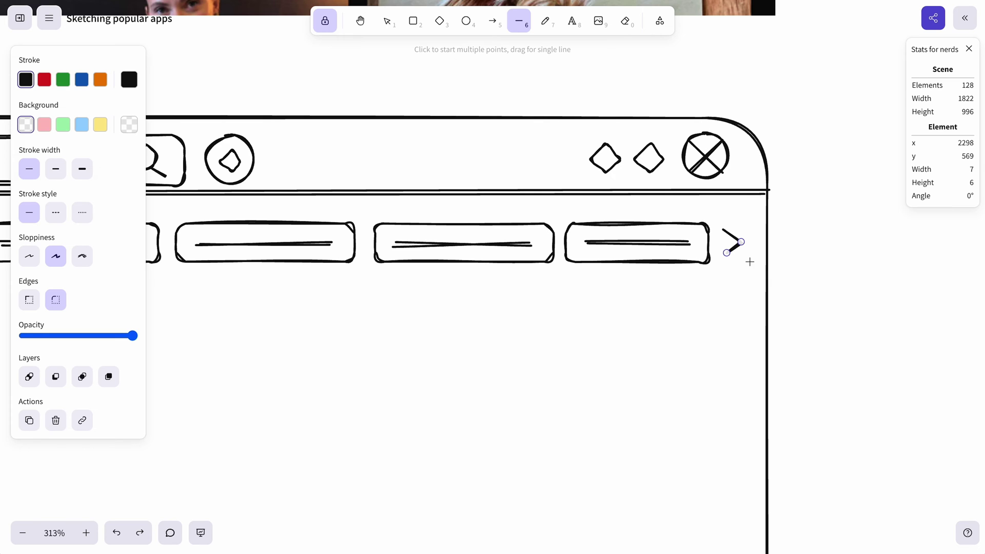
{"action": "key", "text": "1"}
{"action": "scroll", "coordinate": [756, 251], "scroll_direction": "up", "scroll_amount": 4}
{"action": "left_click", "coordinate": [749, 261]}
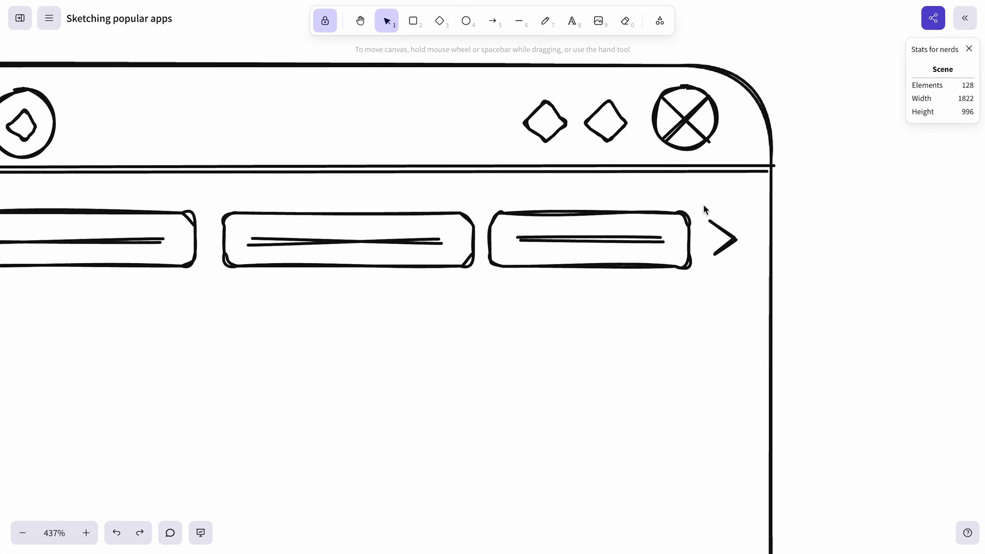
{"action": "left_click_drag", "start_coordinate": [703, 204], "coordinate": [747, 280]}
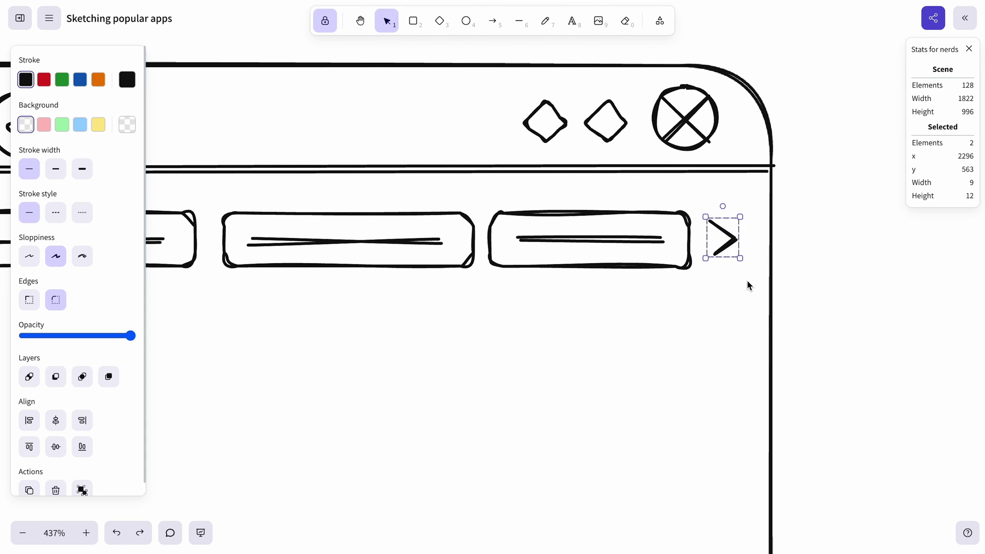
{"action": "left_click", "coordinate": [851, 259]}
Paste the chevron before the first chip and flip it horizontally into a <.
{"action": "scroll", "coordinate": [851, 259], "scroll_direction": "down", "scroll_amount": 5}
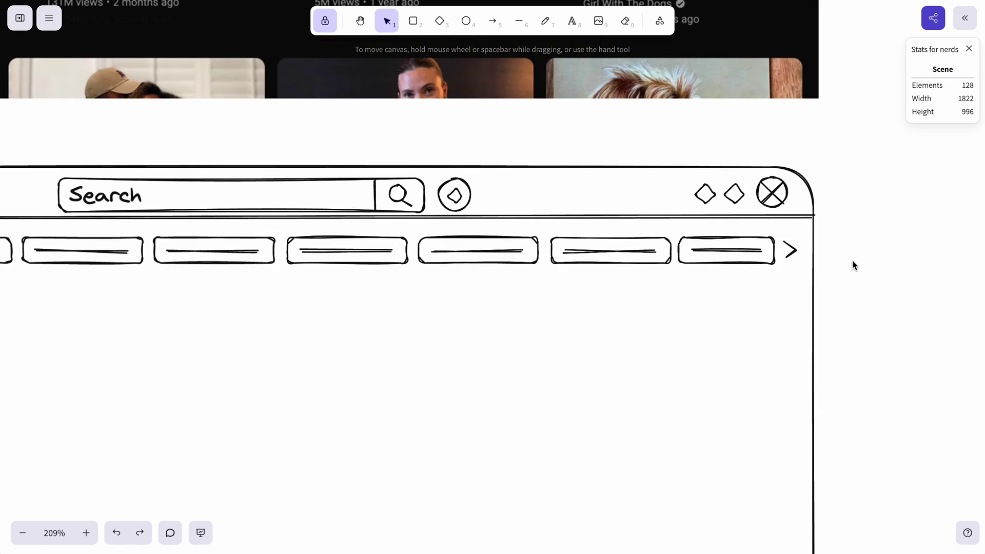
{"action": "scroll", "coordinate": [851, 259], "scroll_direction": "right", "scroll_amount": 10}
{"action": "scroll", "coordinate": [598, 239], "scroll_direction": "up", "scroll_amount": 5}
{"action": "key", "text": "ctrl+v"}
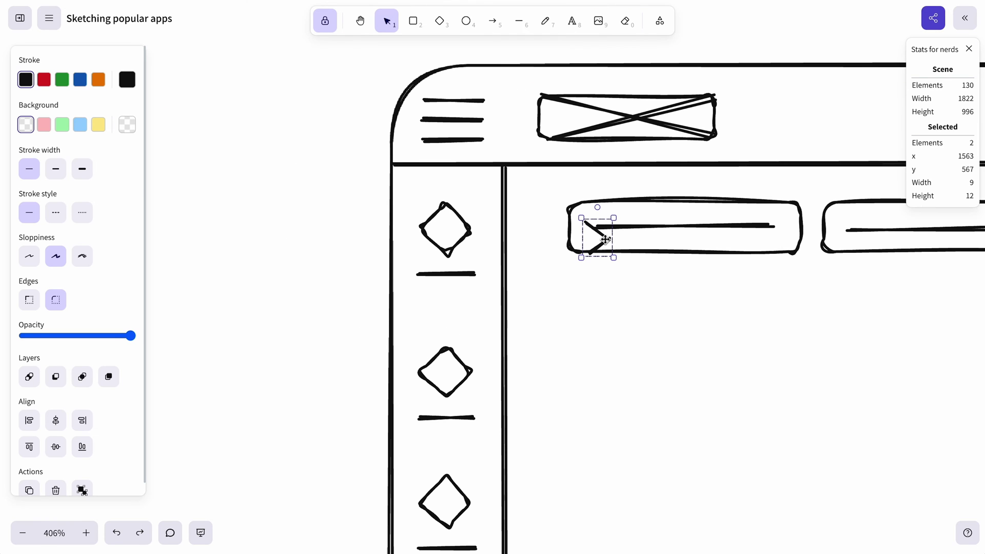
{"action": "left_click_drag", "start_coordinate": [598, 237], "coordinate": [546, 226]}
{"action": "right_click", "coordinate": [546, 225]}
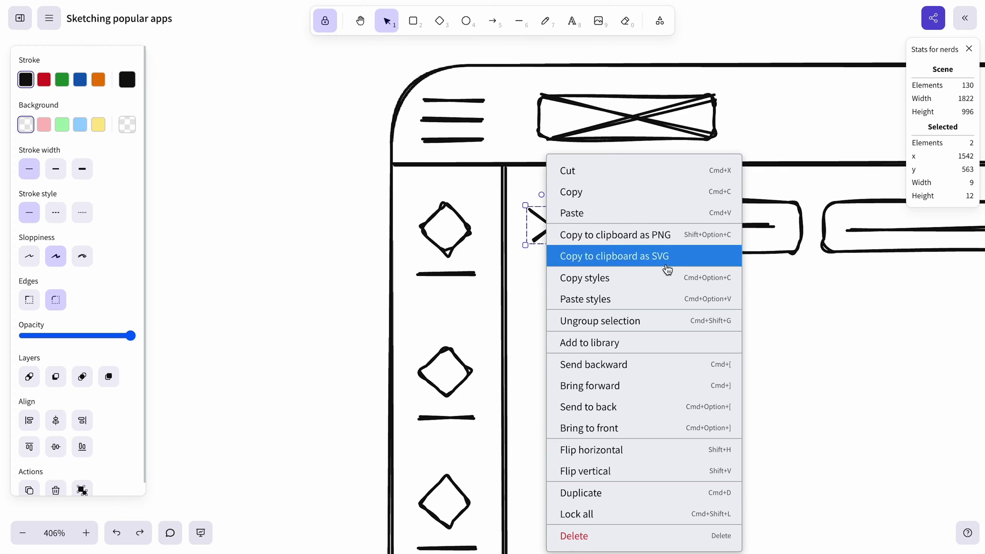
{"action": "left_click", "coordinate": [685, 473]}
{"action": "right_click", "coordinate": [535, 227]}
{"action": "left_click", "coordinate": [637, 450]}
{"action": "left_click", "coordinate": [618, 353]}
{"action": "scroll", "coordinate": [286, 209], "scroll_direction": "down", "scroll_amount": 10}
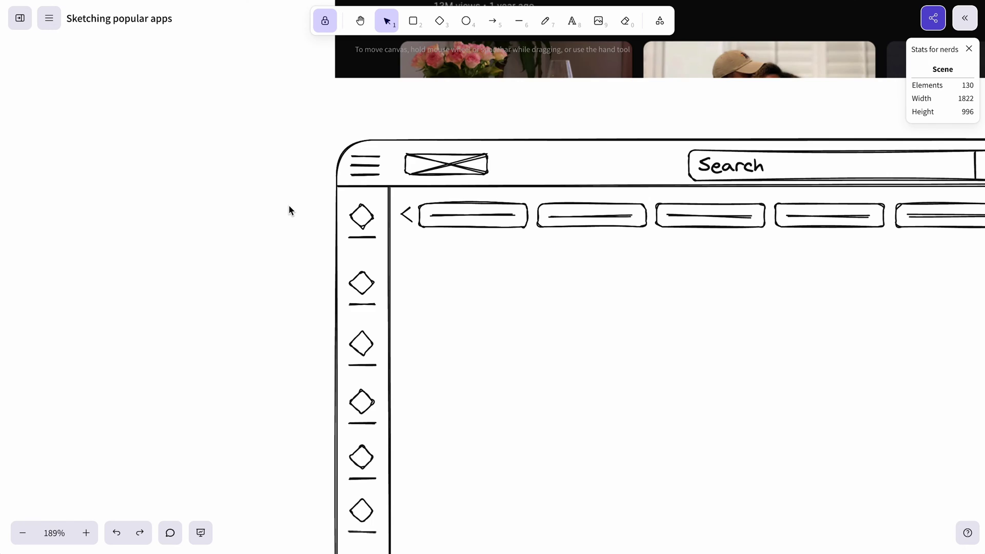
{"action": "scroll", "coordinate": [291, 210], "scroll_direction": "right", "scroll_amount": 2}
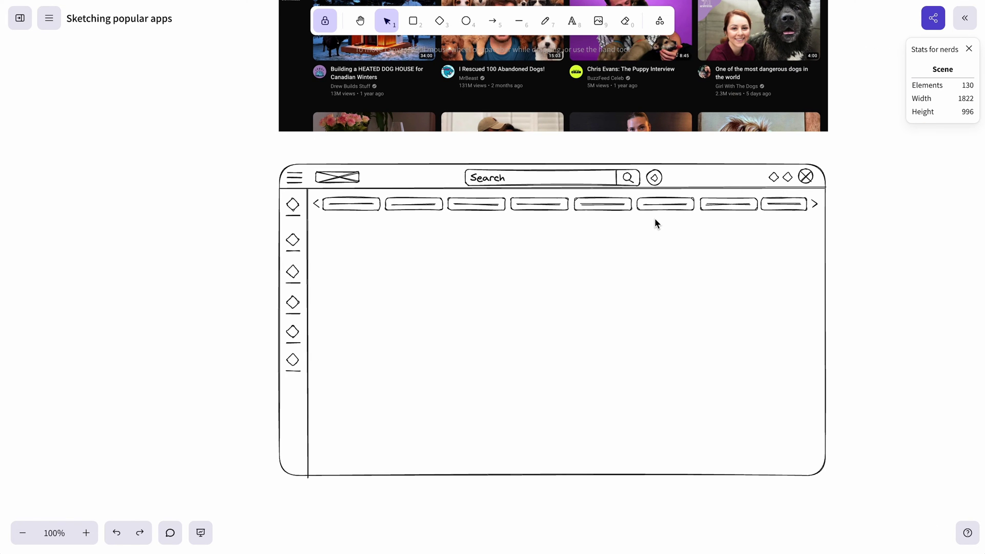
Draw a rounded rectangle in the content area below the category chips.
{"action": "scroll", "coordinate": [654, 218], "scroll_direction": "up", "scroll_amount": 5}
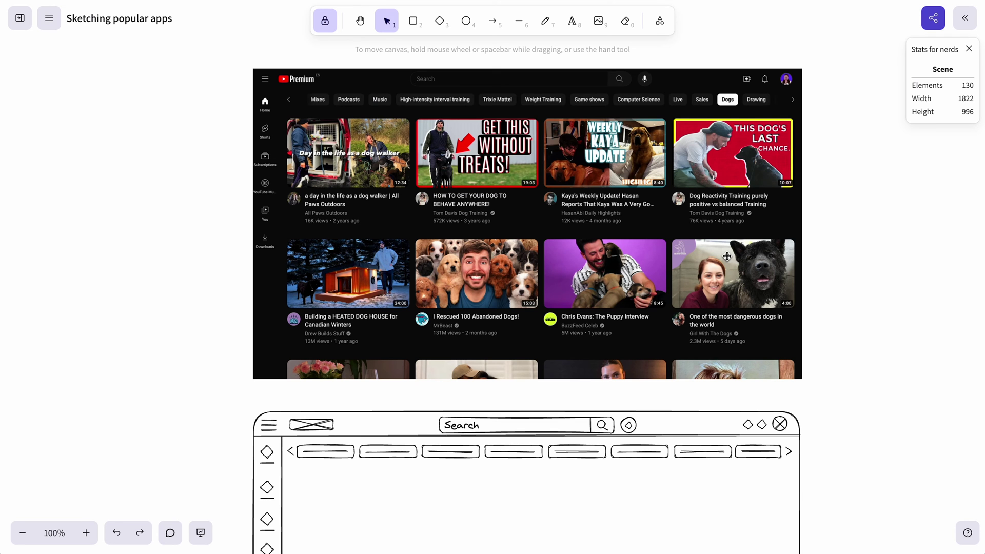
{"action": "scroll", "coordinate": [727, 256], "scroll_direction": "up", "scroll_amount": 4}
{"action": "scroll", "coordinate": [727, 256], "scroll_direction": "left", "scroll_amount": 1}
{"action": "scroll", "coordinate": [726, 256], "scroll_direction": "up", "scroll_amount": 1}
{"action": "scroll", "coordinate": [193, 127], "scroll_direction": "up", "scroll_amount": 5}
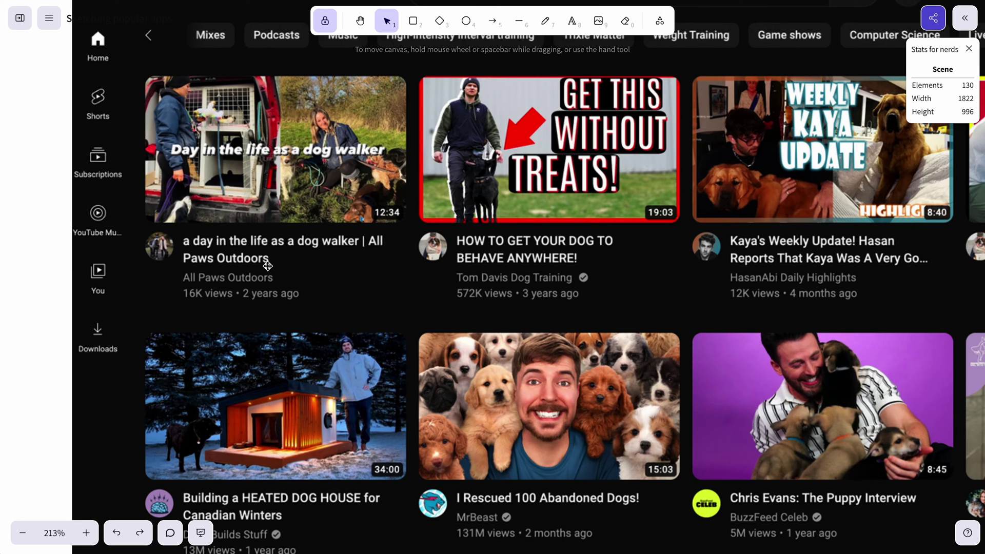
{"action": "scroll", "coordinate": [267, 266], "scroll_direction": "down", "scroll_amount": 10}
{"action": "scroll", "coordinate": [267, 266], "scroll_direction": "down", "scroll_amount": 3}
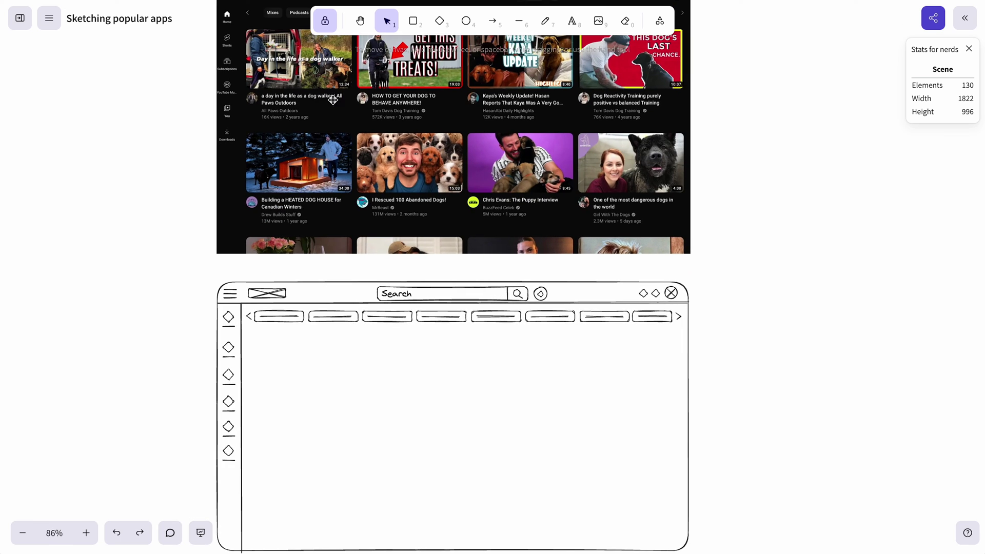
{"action": "left_click", "coordinate": [417, 20]}
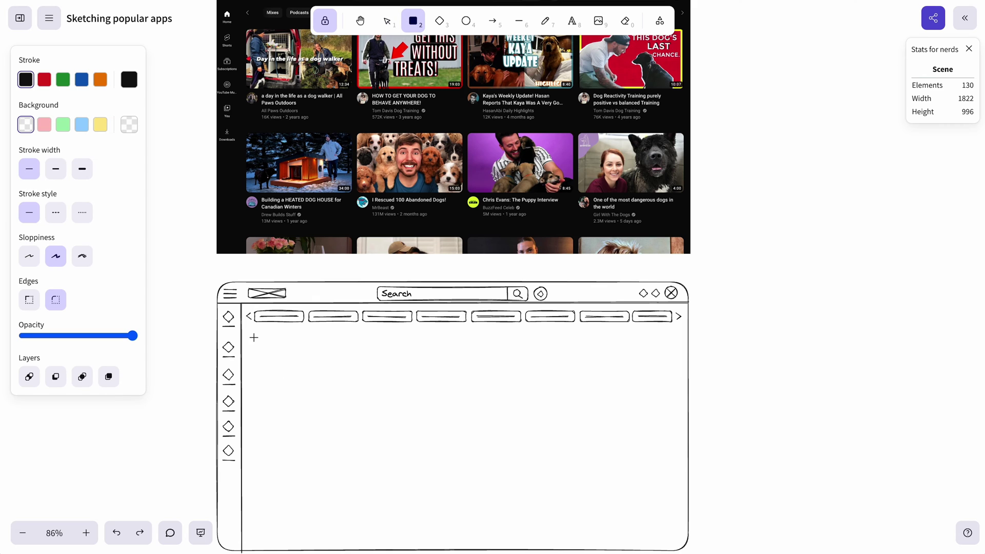
{"action": "scroll", "coordinate": [425, 126], "scroll_direction": "down", "scroll_amount": 3}
{"action": "scroll", "coordinate": [283, 295], "scroll_direction": "up", "scroll_amount": 3}
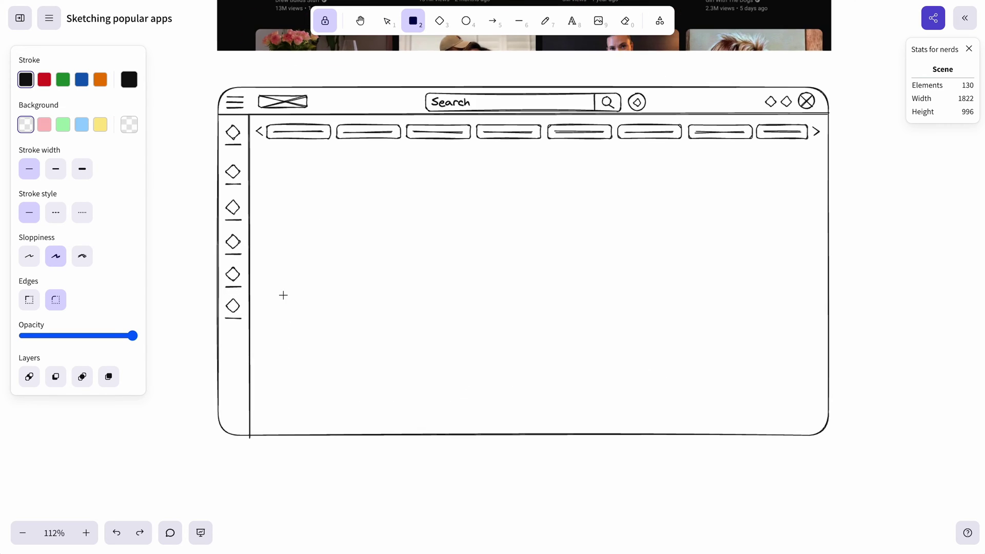
{"action": "left_click_drag", "start_coordinate": [264, 152], "coordinate": [699, 210]}
Duplicate and resize the box into a row of thumbnail boxes.
{"action": "key", "text": "1"}
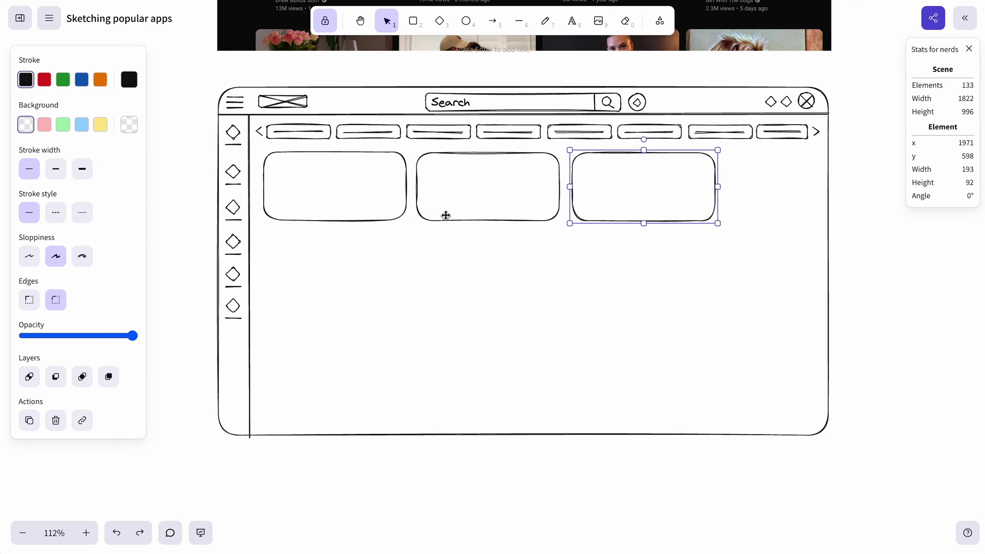
{"action": "left_click", "coordinate": [403, 201]}
{"action": "left_click_drag", "start_coordinate": [407, 186], "coordinate": [792, 187]}
{"action": "left_click", "coordinate": [497, 153]}
{"action": "key", "text": "Delete"}
{"action": "left_click", "coordinate": [385, 174]}
{"action": "left_click_drag", "start_coordinate": [629, 267], "coordinate": [708, 170]}
{"action": "key", "text": "ctrl+z"}
{"action": "key", "text": "ctrl+z"}
{"action": "key", "text": "ctrl+z"}
{"action": "key", "text": "ctrl+z"}
{"action": "key", "text": "ctrl+z"}
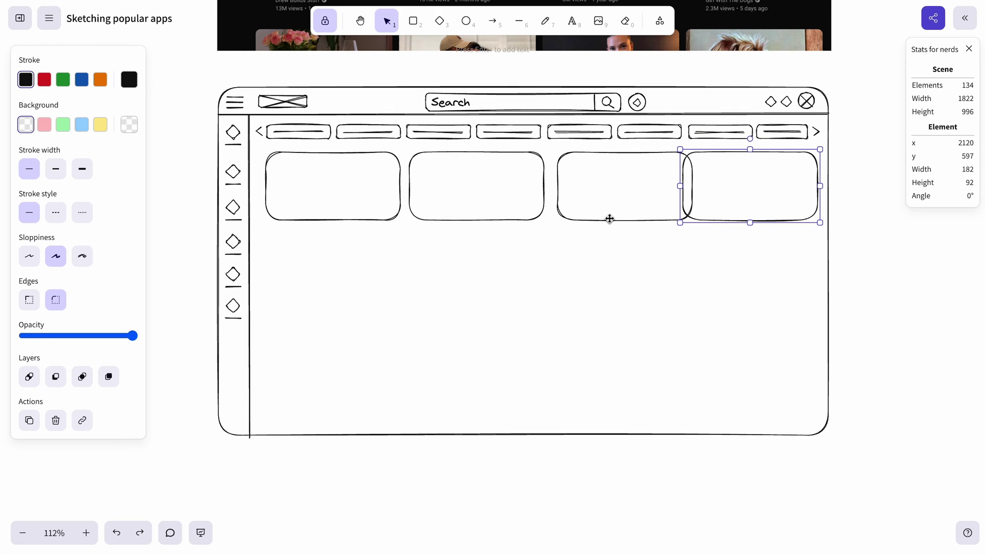
{"action": "left_click_drag", "start_coordinate": [608, 217], "coordinate": [600, 218]}
Narrow the first box to width 168 and delete the three right-hand boxes.
{"action": "left_click", "coordinate": [399, 200]}
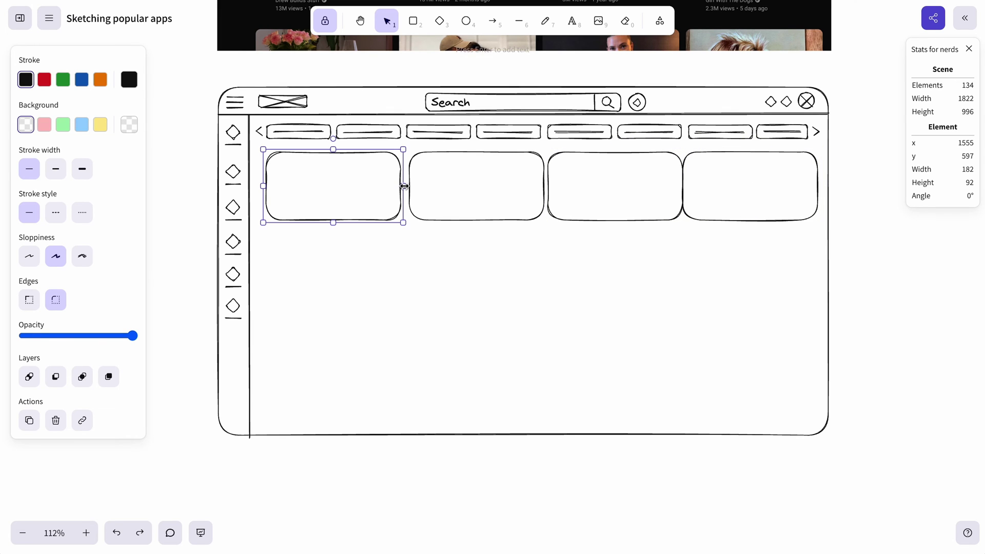
{"action": "left_click_drag", "start_coordinate": [402, 186], "coordinate": [392, 186]}
{"action": "left_click_drag", "start_coordinate": [841, 265], "coordinate": [405, 141]}
{"action": "key", "text": "Delete"}
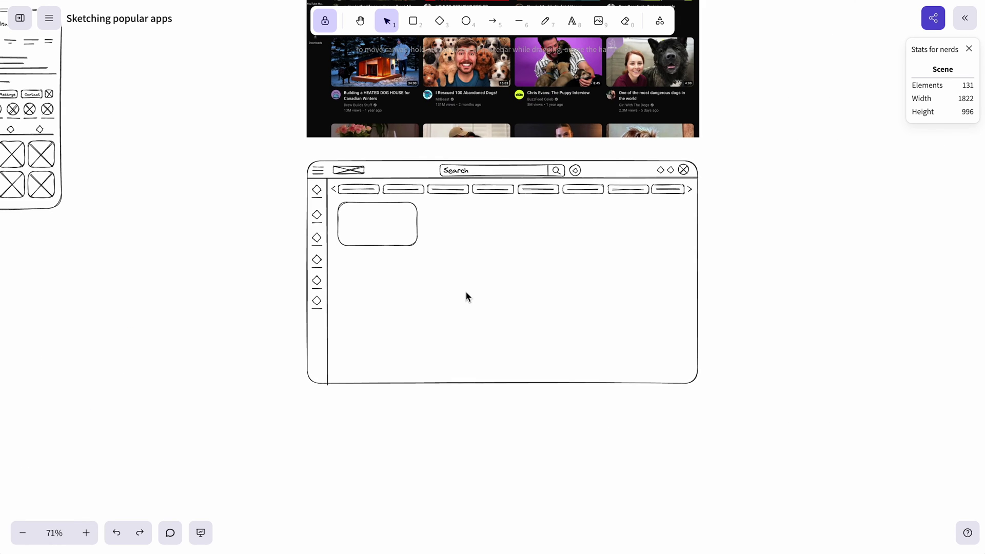
Draw two diagonal lines forming an X across the thumbnail box.
{"action": "scroll", "coordinate": [457, 294], "scroll_direction": "up", "scroll_amount": 1}
{"action": "scroll", "coordinate": [393, 287], "scroll_direction": "up", "scroll_amount": 4}
{"action": "key", "text": "6"}
{"action": "scroll", "coordinate": [392, 302], "scroll_direction": "up", "scroll_amount": 5}
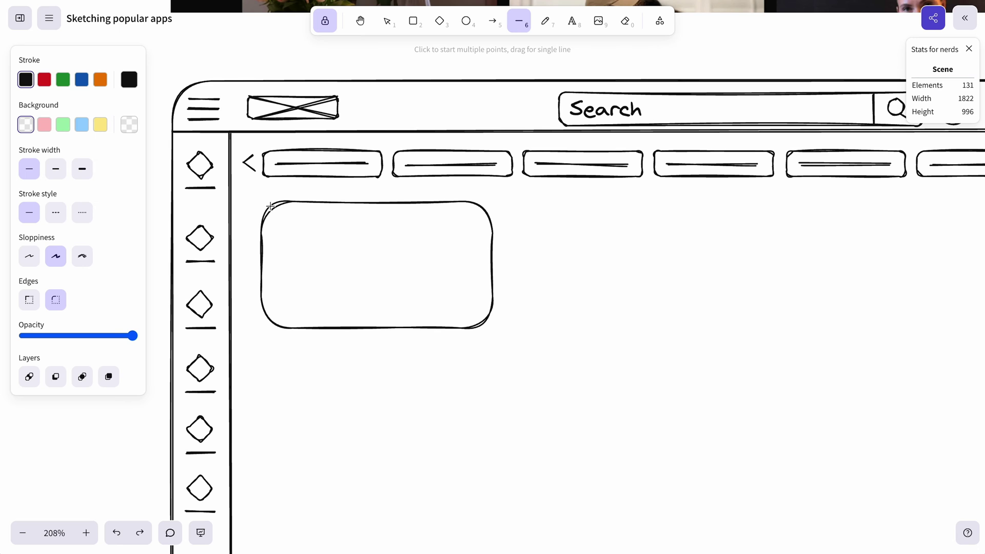
{"action": "left_click_drag", "start_coordinate": [270, 206], "coordinate": [484, 318]}
{"action": "left_click_drag", "start_coordinate": [269, 323], "coordinate": [485, 208]}
{"action": "scroll", "coordinate": [486, 208], "scroll_direction": "down", "scroll_amount": 9}
{"action": "scroll", "coordinate": [457, 231], "scroll_direction": "up", "scroll_amount": 8}
{"action": "key", "text": "1"}
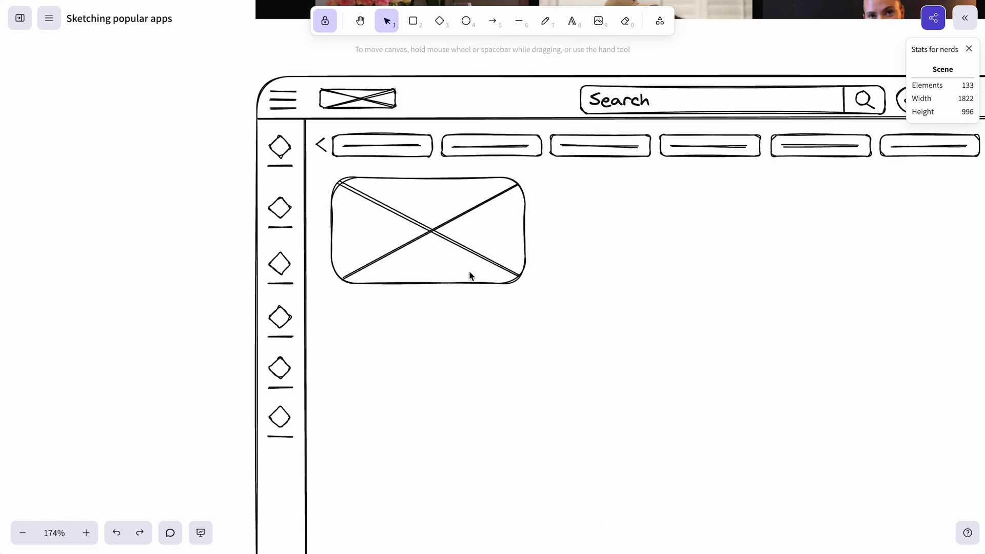
Add a white-filled circle at the centre of the X.
{"action": "scroll", "coordinate": [468, 272], "scroll_direction": "up", "scroll_amount": 3}
{"action": "key", "text": "4"}
{"action": "scroll", "coordinate": [412, 183], "scroll_direction": "up", "scroll_amount": 4}
{"action": "left_click_drag", "start_coordinate": [378, 189], "coordinate": [464, 276]}
{"action": "left_click", "coordinate": [131, 123]}
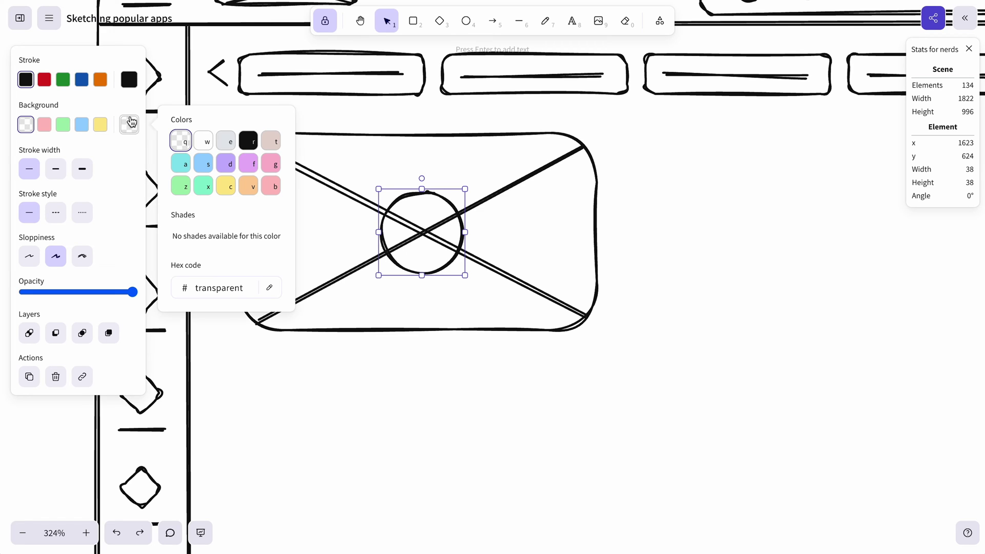
{"action": "left_click", "coordinate": [205, 142]}
{"action": "left_click", "coordinate": [675, 260]}
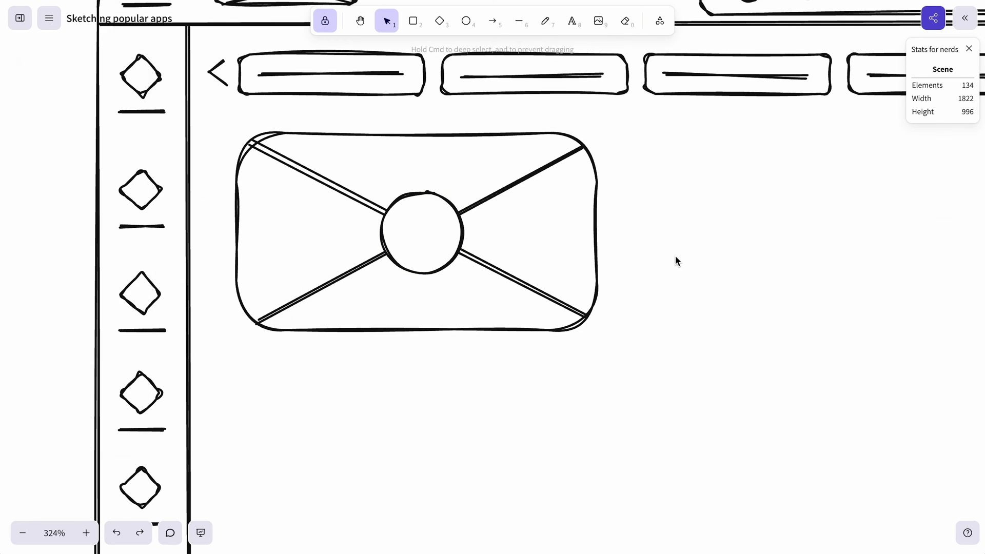
Draw a play triangle inside the circle and group all thumbnail parts.
{"action": "left_click", "coordinate": [518, 22]}
{"action": "scroll", "coordinate": [431, 231], "scroll_direction": "up", "scroll_amount": 4}
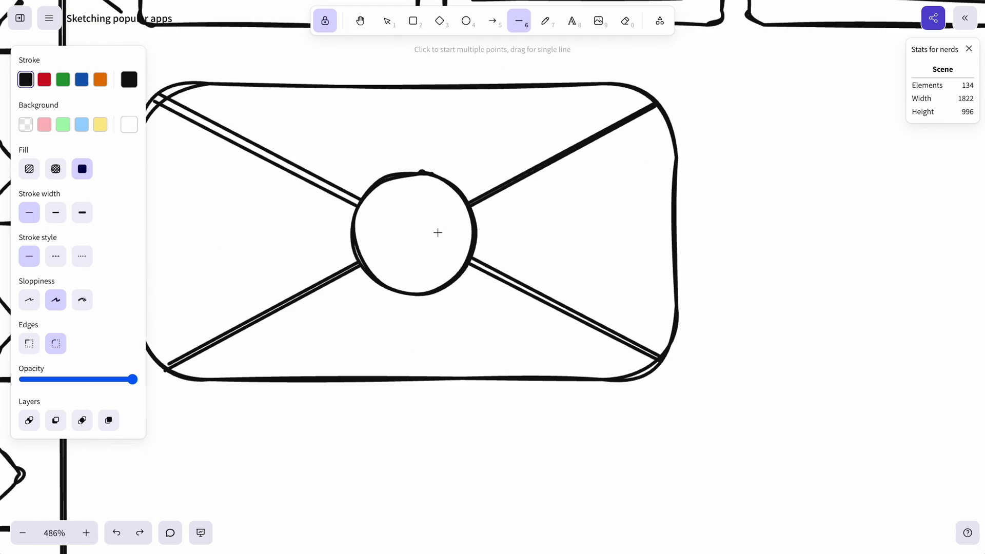
{"action": "left_click", "coordinate": [393, 213]}
{"action": "mouse_move", "coordinate": [392, 234]}
{"action": "left_mouse_down"}
{"action": "mouse_move", "coordinate": [392, 260]}
{"action": "mouse_move", "coordinate": [437, 234]}
{"action": "mouse_move", "coordinate": [394, 212]}
{"action": "left_mouse_up"}
{"action": "key", "text": "Escape"}
{"action": "scroll", "coordinate": [393, 212], "scroll_direction": "down", "scroll_amount": 6}
{"action": "mouse_move", "coordinate": [638, 377]}
{"action": "left_mouse_down"}
{"action": "mouse_move", "coordinate": [246, 149]}
{"action": "mouse_move", "coordinate": [244, 132]}
{"action": "left_mouse_up"}
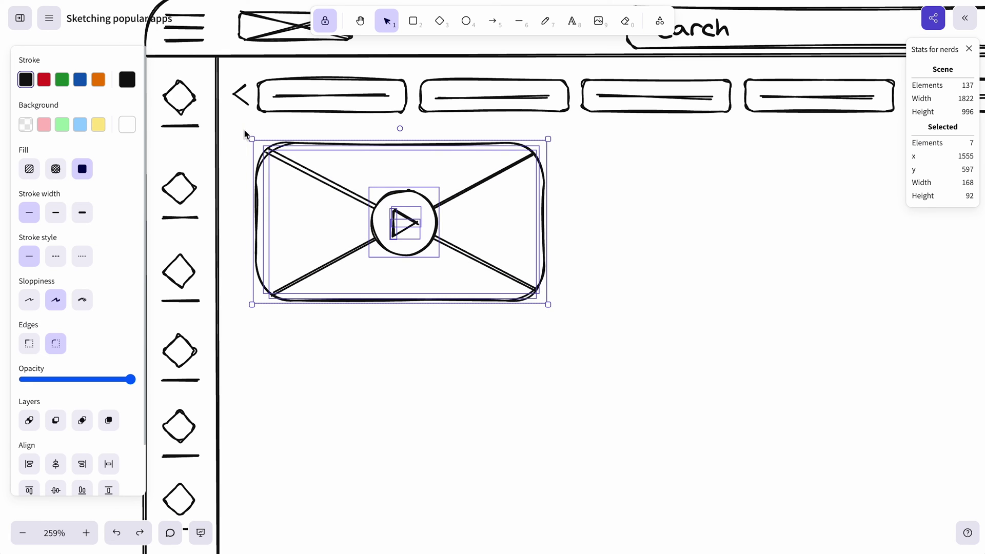
{"action": "key", "text": "ctrl+g"}
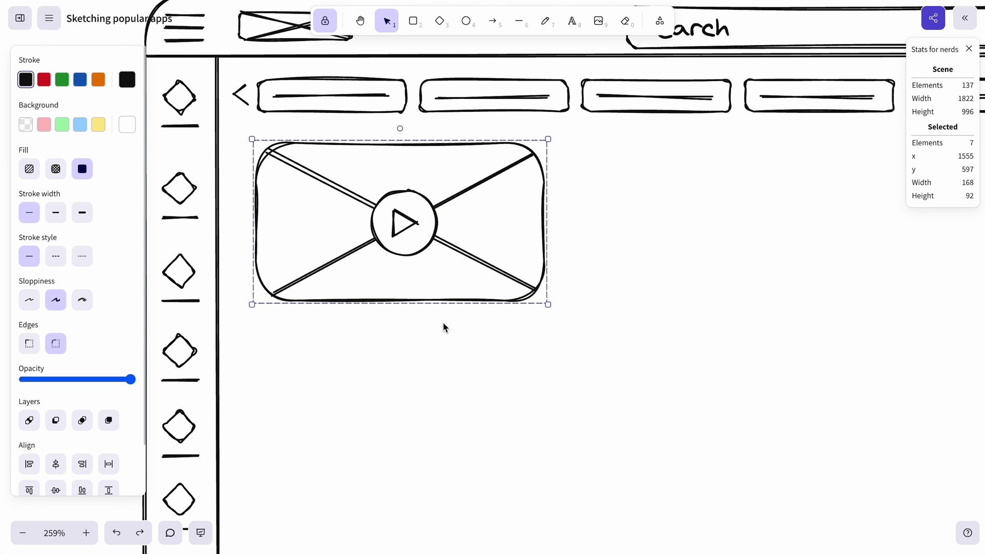
Draw a small avatar circle below the video thumbnail.
{"action": "scroll", "coordinate": [444, 327], "scroll_direction": "up", "scroll_amount": 8}
{"action": "scroll", "coordinate": [300, 185], "scroll_direction": "up", "scroll_amount": 4}
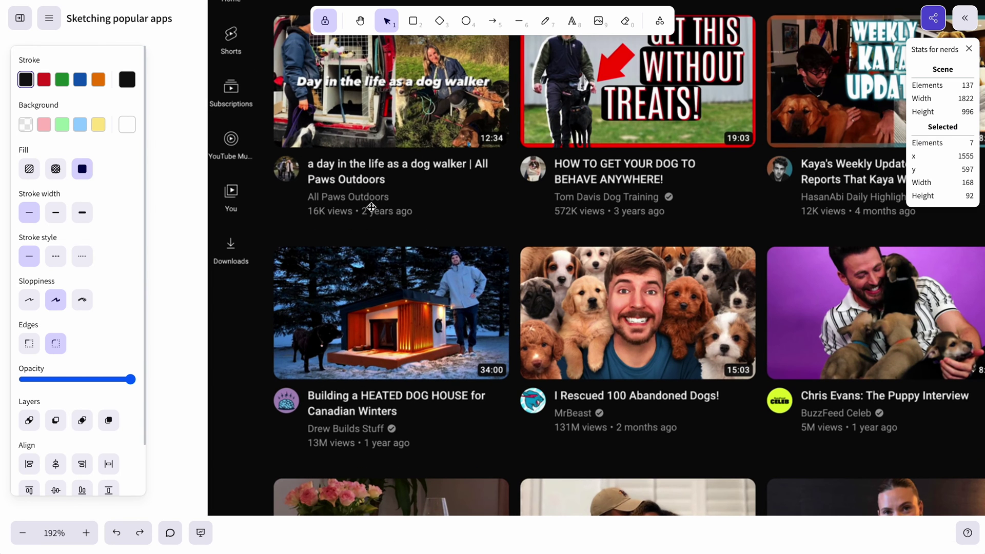
{"action": "scroll", "coordinate": [376, 209], "scroll_direction": "down", "scroll_amount": 10}
{"action": "key", "text": "4"}
{"action": "scroll", "coordinate": [362, 374], "scroll_direction": "up", "scroll_amount": 5}
{"action": "mouse_move", "coordinate": [320, 316]}
{"action": "left_mouse_down"}
{"action": "mouse_move", "coordinate": [346, 347]}
{"action": "mouse_move", "coordinate": [348, 308]}
{"action": "mouse_move", "coordinate": [593, 314]}
{"action": "left_mouse_up"}
Extend the first dark title line and add a second title line beneath it.
{"action": "left_click", "coordinate": [519, 21]}
{"action": "scroll", "coordinate": [347, 347], "scroll_direction": "up", "scroll_amount": 4}
{"action": "key", "text": "1"}
{"action": "left_click", "coordinate": [570, 313]}
{"action": "left_click", "coordinate": [559, 364]}
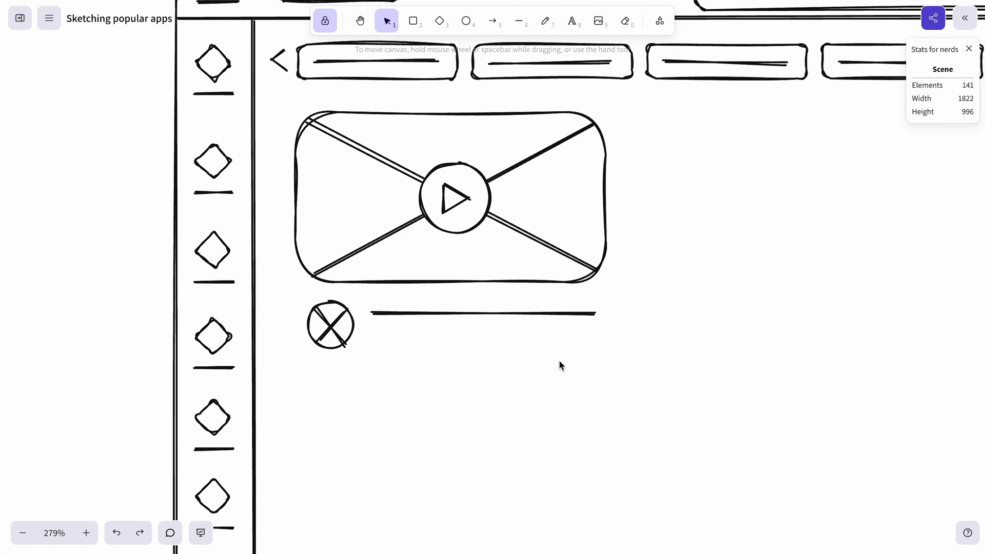
{"action": "left_click", "coordinate": [519, 21]}
{"action": "left_click_drag", "start_coordinate": [372, 328], "coordinate": [551, 327]}
{"action": "key", "text": "1"}
{"action": "scroll", "coordinate": [551, 327], "scroll_direction": "down", "scroll_amount": 10}
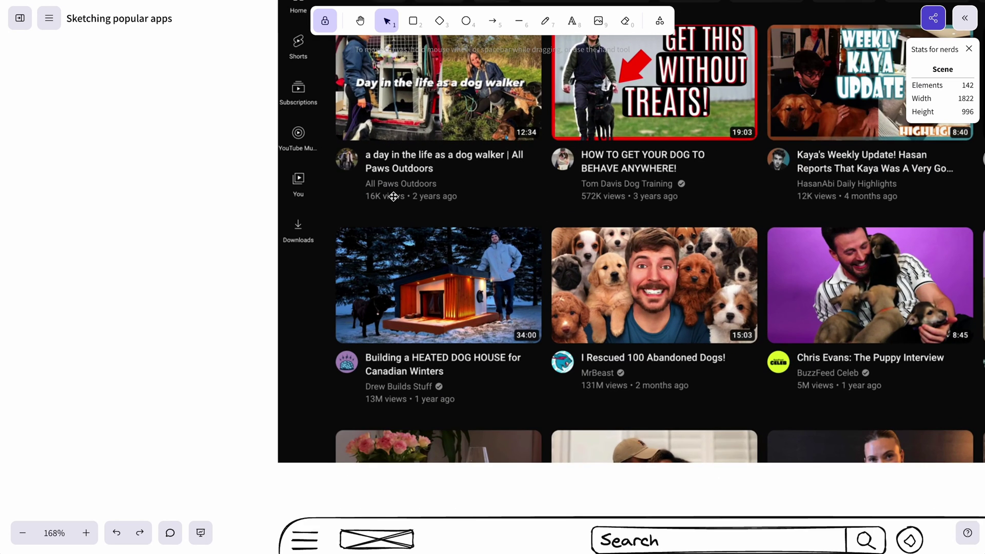
{"action": "scroll", "coordinate": [450, 204], "scroll_direction": "down", "scroll_amount": 5}
{"action": "scroll", "coordinate": [429, 298], "scroll_direction": "up", "scroll_amount": 8}
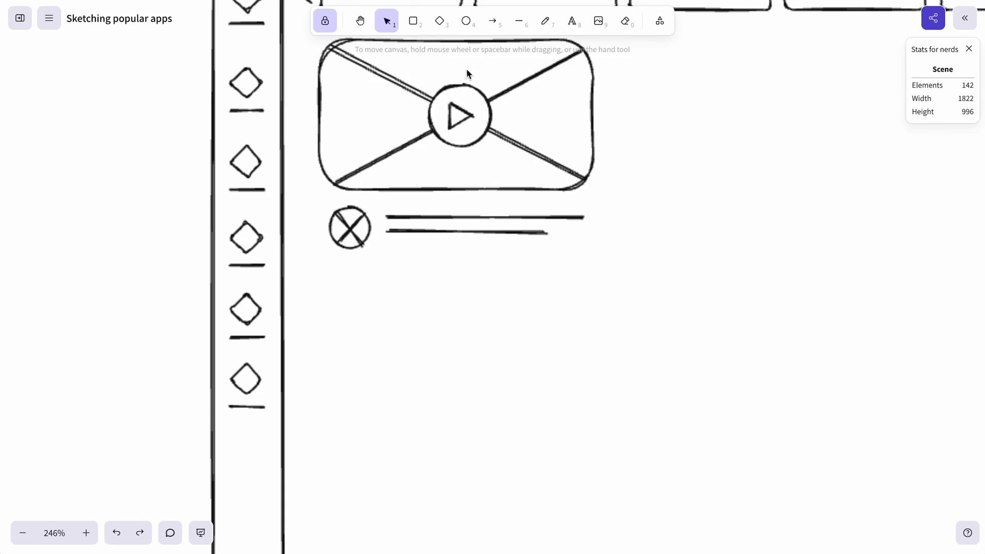
Draw three short detail lines under the titles and give them grey shade 4 stroke.
{"action": "left_click", "coordinate": [519, 21]}
{"action": "left_click_drag", "start_coordinate": [391, 260], "coordinate": [553, 262]}
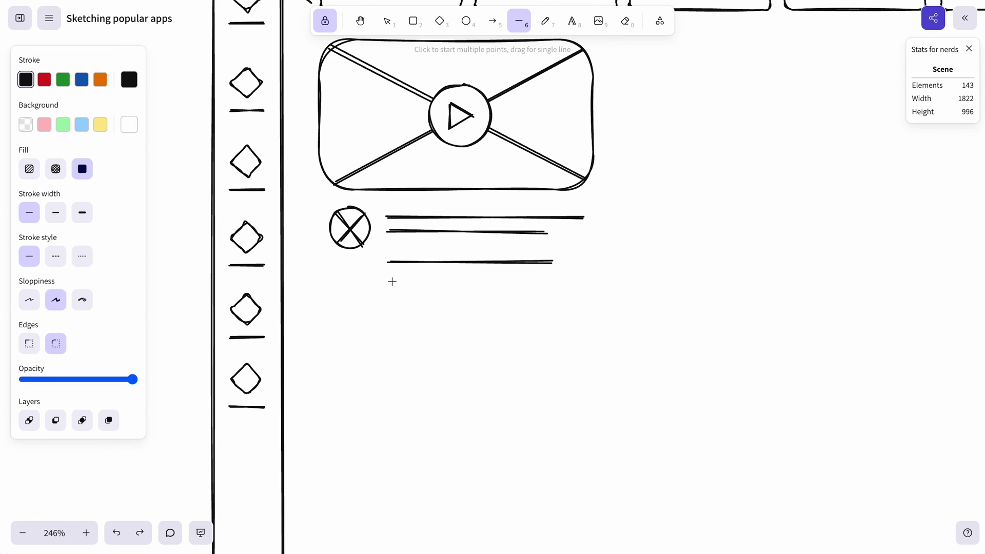
{"action": "mouse_move", "coordinate": [392, 282]}
{"action": "left_mouse_down"}
{"action": "mouse_move", "coordinate": [561, 282]}
{"action": "mouse_move", "coordinate": [518, 285]}
{"action": "left_mouse_up"}
{"action": "key", "text": "Escape"}
{"action": "left_click_drag", "start_coordinate": [612, 304], "coordinate": [376, 251]}
{"action": "left_click", "coordinate": [126, 80]}
{"action": "left_click", "coordinate": [224, 96]}
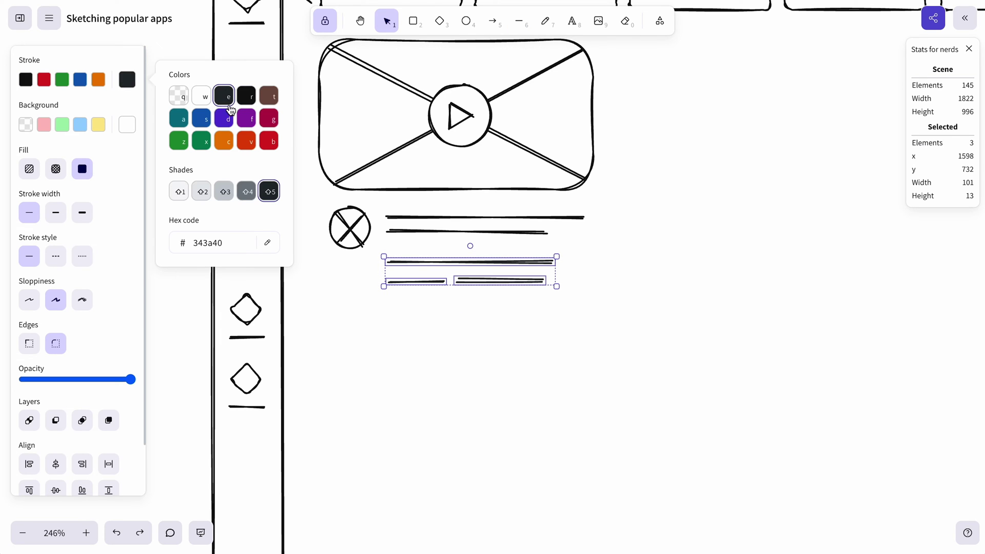
{"action": "left_click", "coordinate": [246, 192]}
{"action": "left_click", "coordinate": [485, 365]}
Nudge the two short grey lines slightly upward, then select the whole video card.
{"action": "scroll", "coordinate": [485, 365], "scroll_direction": "down", "scroll_amount": 5}
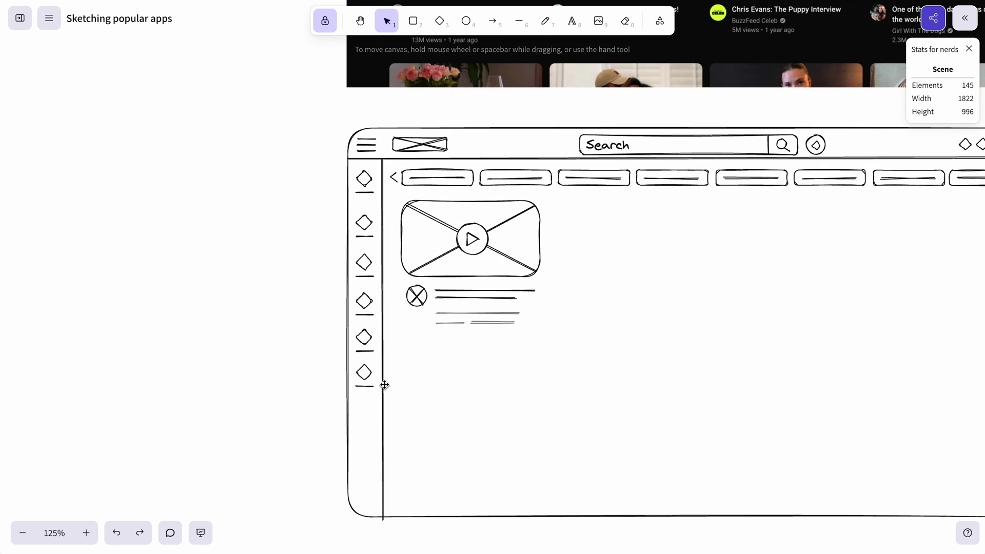
{"action": "scroll", "coordinate": [508, 346], "scroll_direction": "up", "scroll_amount": 4}
{"action": "scroll", "coordinate": [509, 347], "scroll_direction": "up", "scroll_amount": 5}
{"action": "left_click", "coordinate": [480, 305]}
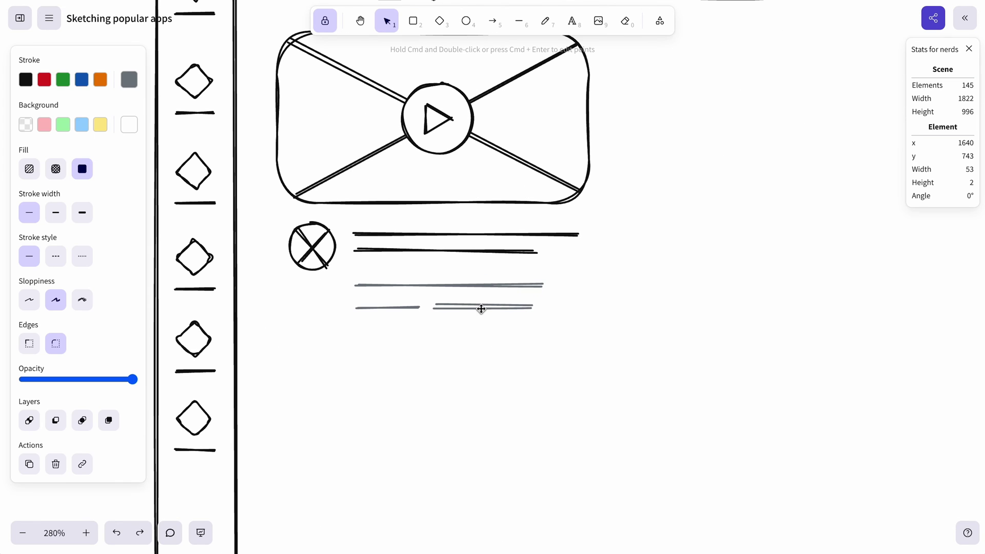
{"action": "left_click", "coordinate": [399, 306], "text": "shift"}
{"action": "left_click_drag", "start_coordinate": [455, 307], "coordinate": [454, 301]}
{"action": "left_click", "coordinate": [501, 287]}
{"action": "scroll", "coordinate": [501, 288], "scroll_direction": "down", "scroll_amount": 4}
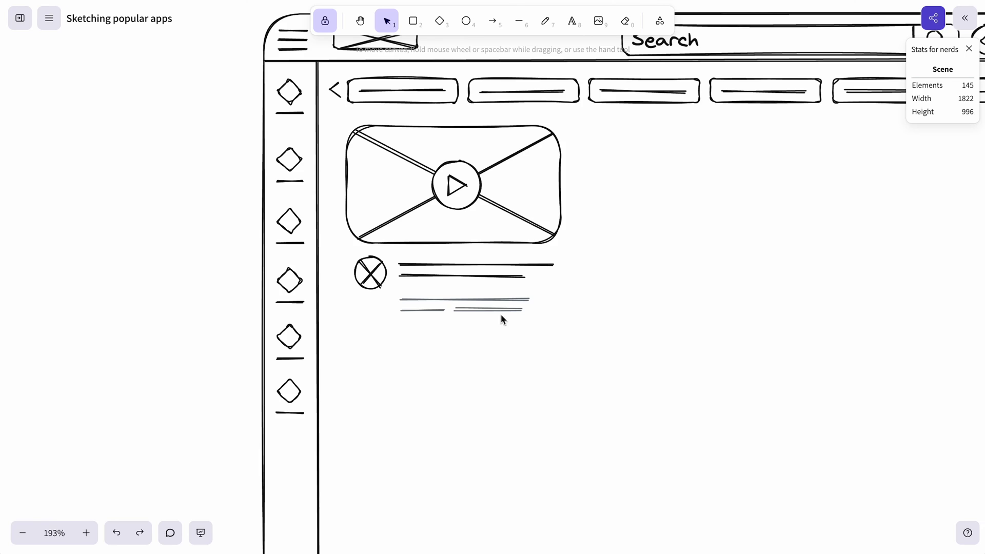
{"action": "left_click_drag", "start_coordinate": [553, 332], "coordinate": [431, 292]}
{"action": "scroll", "coordinate": [546, 322], "scroll_direction": "down", "scroll_amount": 4}
{"action": "left_click_drag", "start_coordinate": [626, 340], "coordinate": [392, 182]}
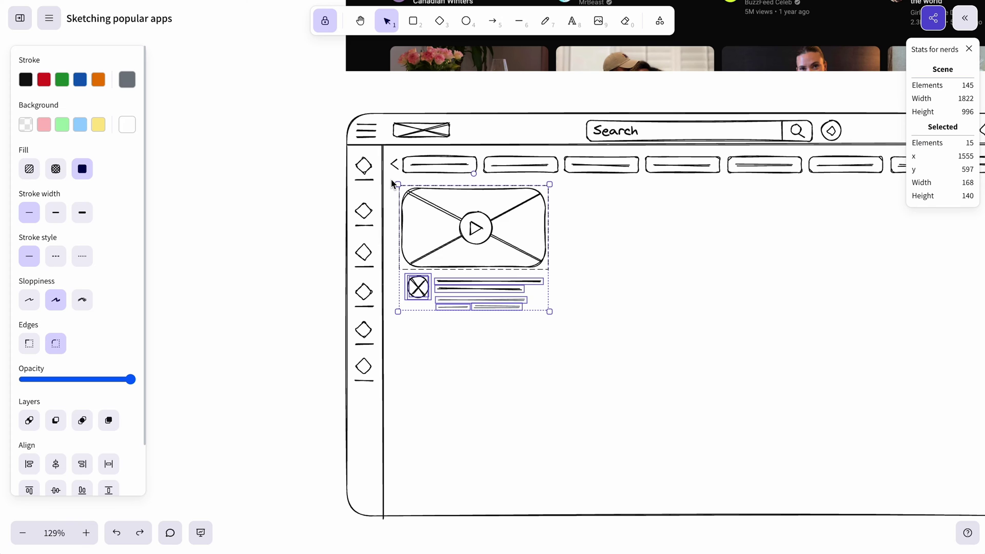
Copy the video card across into a row of four and distribute them evenly.
{"action": "left_click_drag", "start_coordinate": [505, 253], "coordinate": [634, 238]}
{"action": "scroll", "coordinate": [634, 238], "scroll_direction": "right", "scroll_amount": 5}
{"action": "left_click_drag", "start_coordinate": [439, 249], "coordinate": [787, 244]}
{"action": "scroll", "coordinate": [754, 247], "scroll_direction": "down", "scroll_amount": 3}
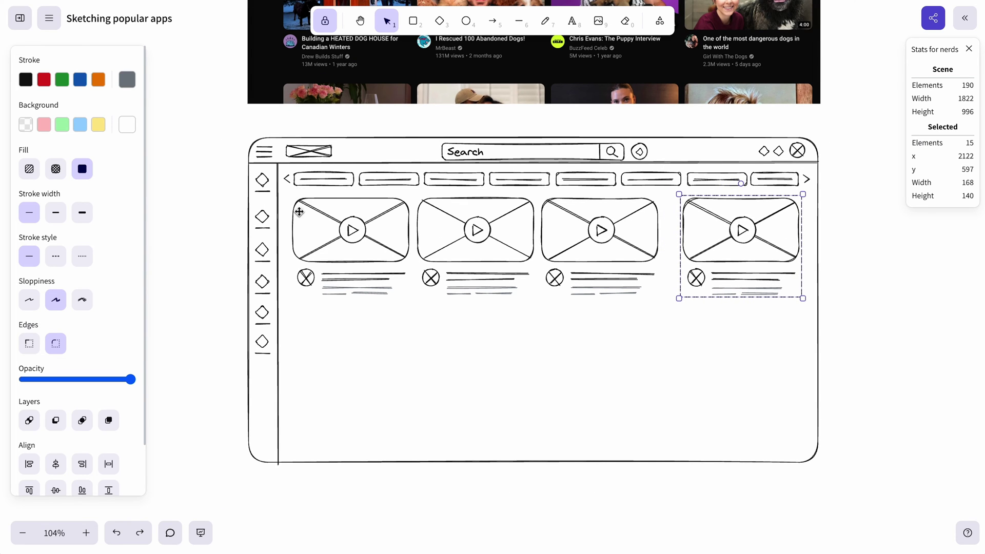
{"action": "left_click_drag", "start_coordinate": [874, 352], "coordinate": [296, 206]}
{"action": "scroll", "coordinate": [67, 308], "scroll_direction": "down", "scroll_amount": 2}
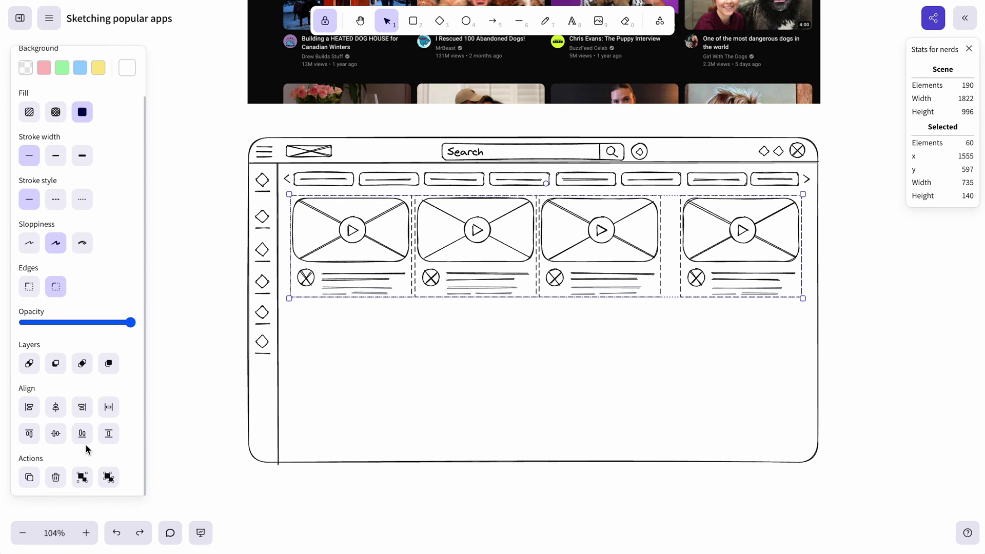
{"action": "left_click", "coordinate": [108, 406]}
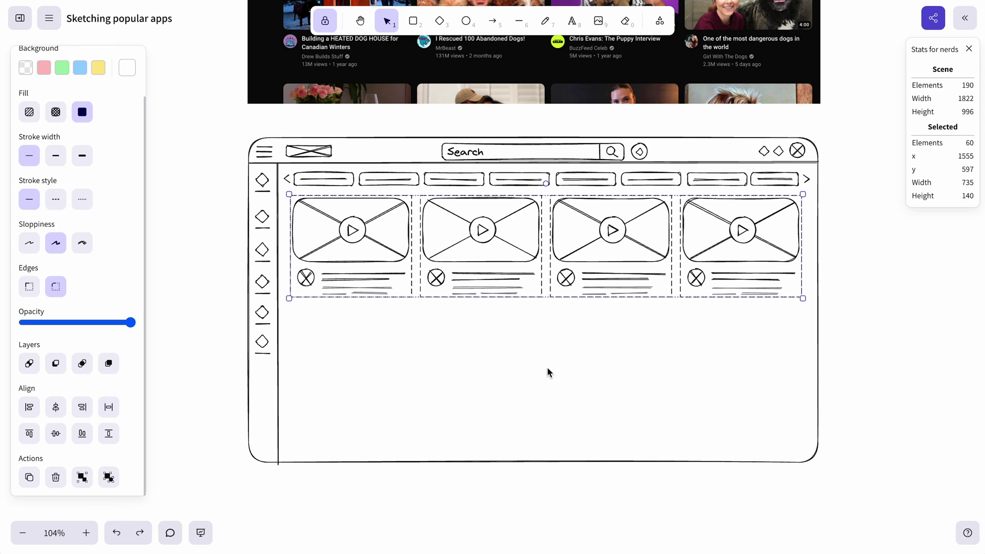
Duplicate the card row downward twice to form second and third rows.
{"action": "left_click_drag", "start_coordinate": [872, 377], "coordinate": [286, 203]}
{"action": "left_click_drag", "start_coordinate": [948, 319], "coordinate": [290, 221]}
{"action": "left_click_drag", "start_coordinate": [491, 255], "coordinate": [493, 374]}
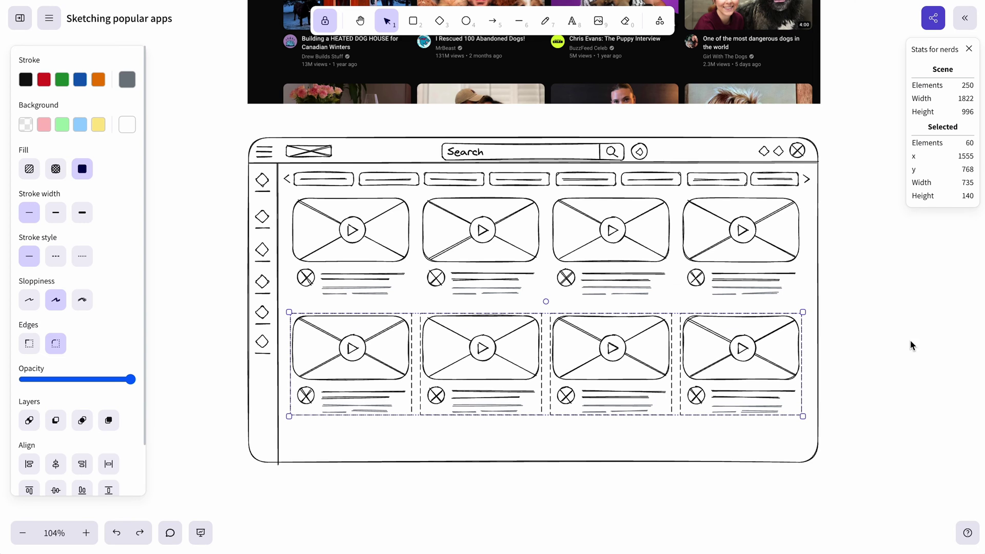
{"action": "left_click_drag", "start_coordinate": [916, 458], "coordinate": [285, 200]}
{"action": "key", "text": "Escape"}
{"action": "scroll", "coordinate": [580, 241], "scroll_direction": "down", "scroll_amount": 2}
{"action": "scroll", "coordinate": [577, 246], "scroll_direction": "up", "scroll_amount": 5}
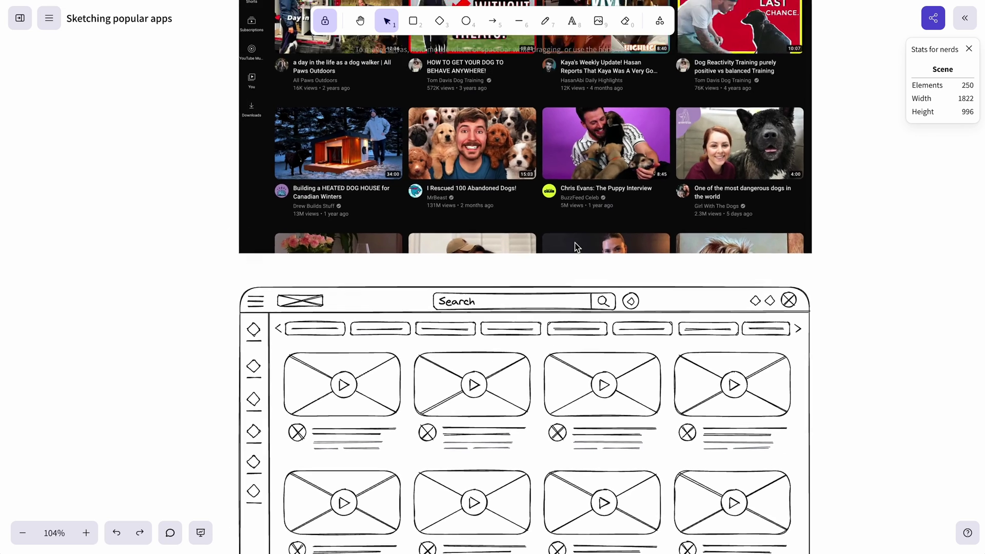
{"action": "scroll", "coordinate": [526, 263], "scroll_direction": "down", "scroll_amount": 5}
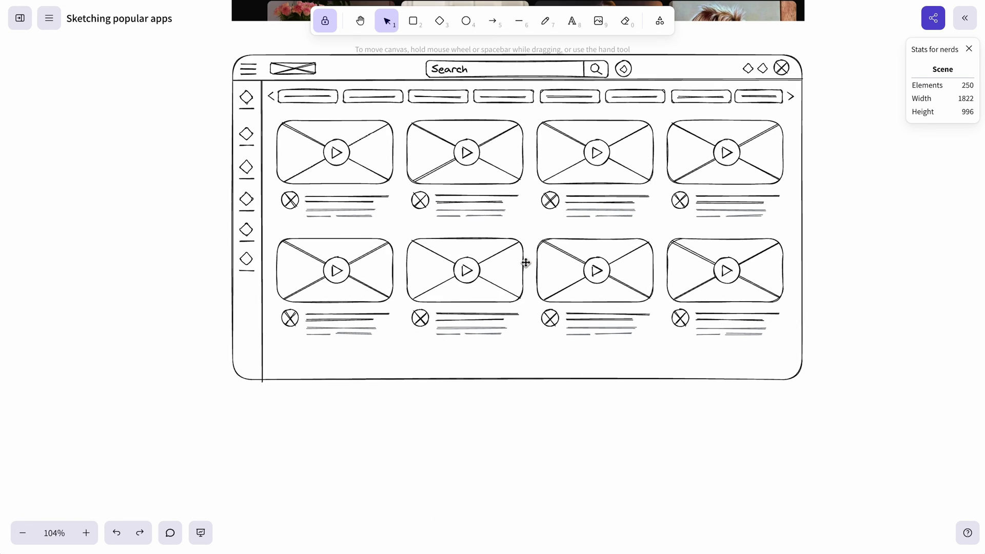
{"action": "left_click_drag", "start_coordinate": [895, 376], "coordinate": [308, 270]}
{"action": "left_click_drag", "start_coordinate": [449, 286], "coordinate": [451, 403]}
{"action": "scroll", "coordinate": [451, 404], "scroll_direction": "down", "scroll_amount": 2}
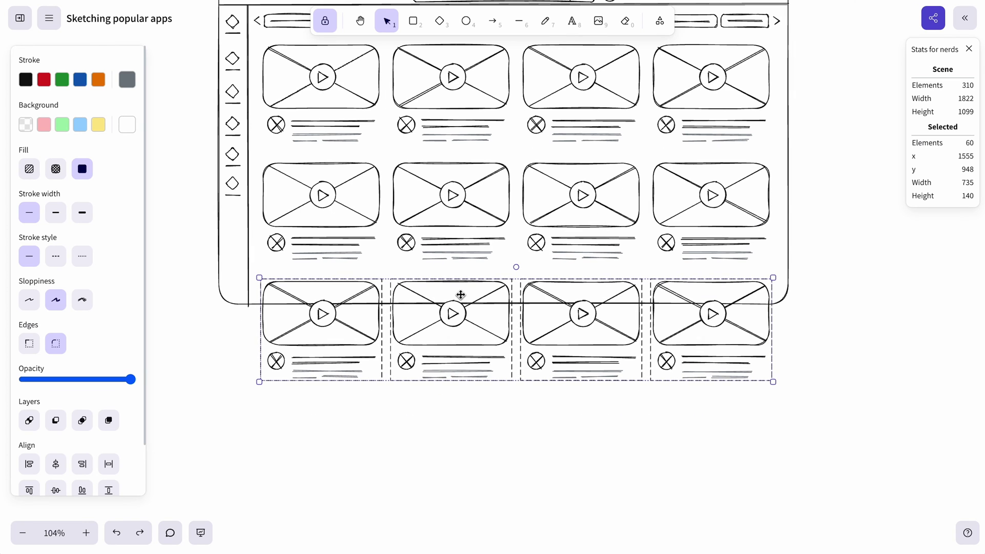
{"action": "left_click", "coordinate": [730, 420]}
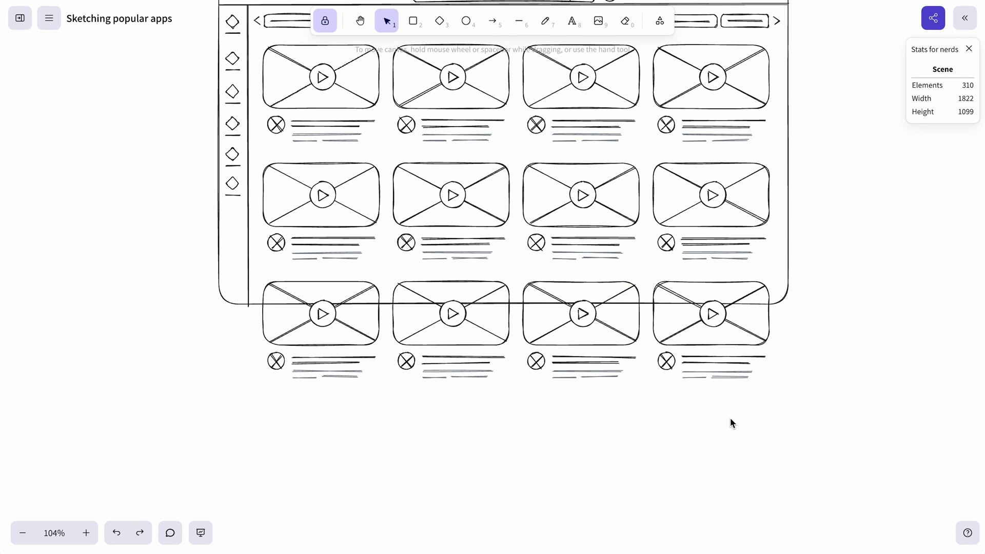
Draw a wide masking rectangle over the overflowing row with a transparent outline.
{"action": "left_click", "coordinate": [414, 22]}
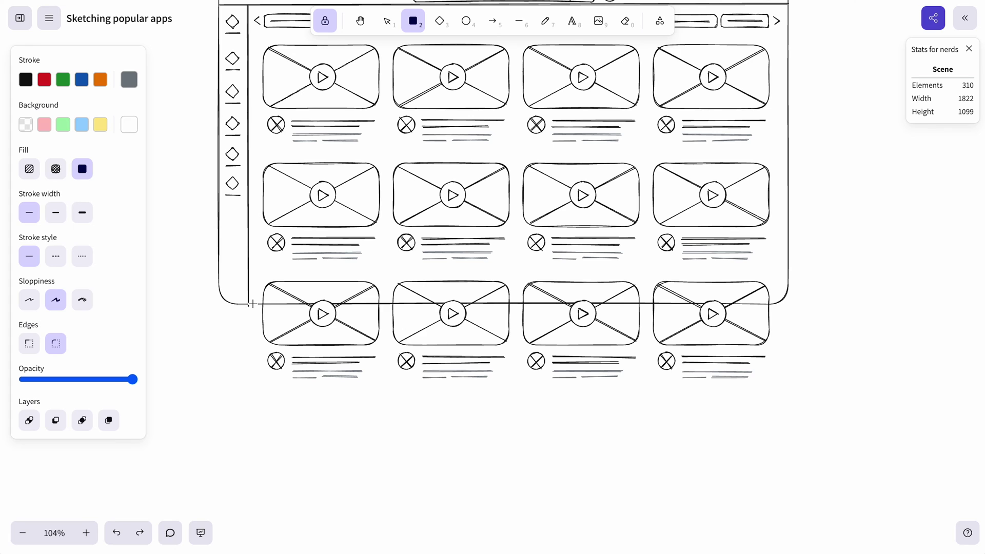
{"action": "mouse_move", "coordinate": [252, 304]}
{"action": "left_mouse_down"}
{"action": "mouse_move", "coordinate": [777, 369]}
{"action": "mouse_move", "coordinate": [793, 391]}
{"action": "left_mouse_up"}
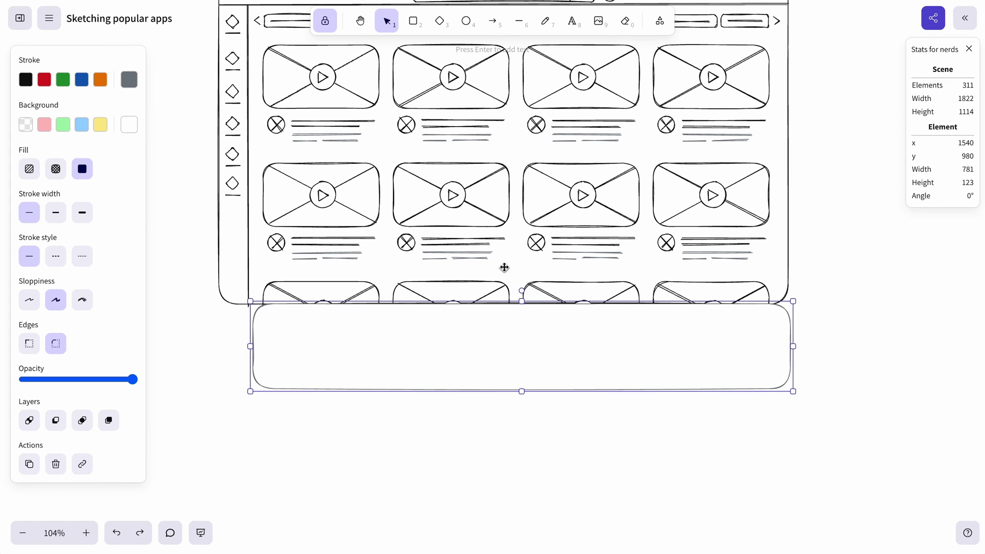
{"action": "left_click", "coordinate": [25, 79]}
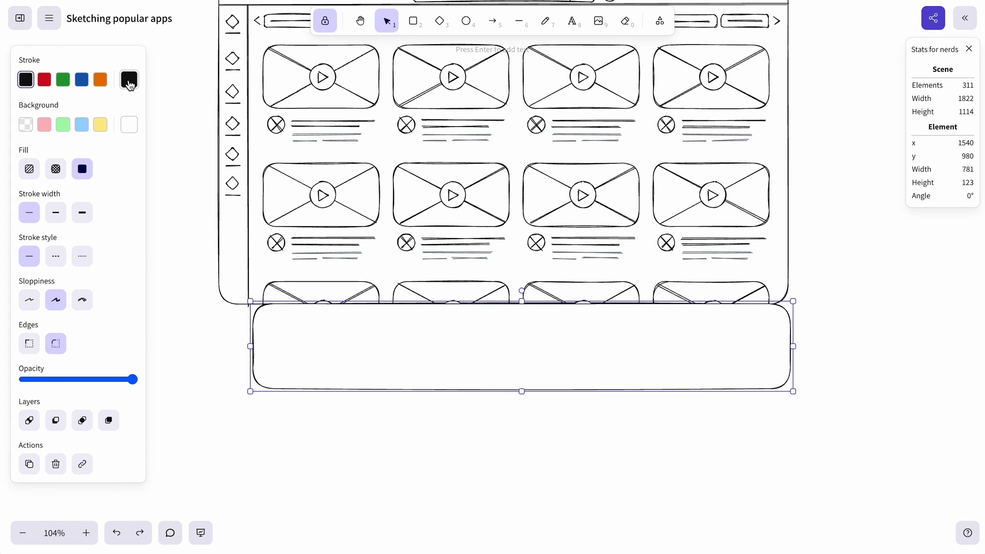
{"action": "left_click", "coordinate": [129, 79]}
{"action": "left_click", "coordinate": [180, 107]}
{"action": "left_click", "coordinate": [478, 476]}
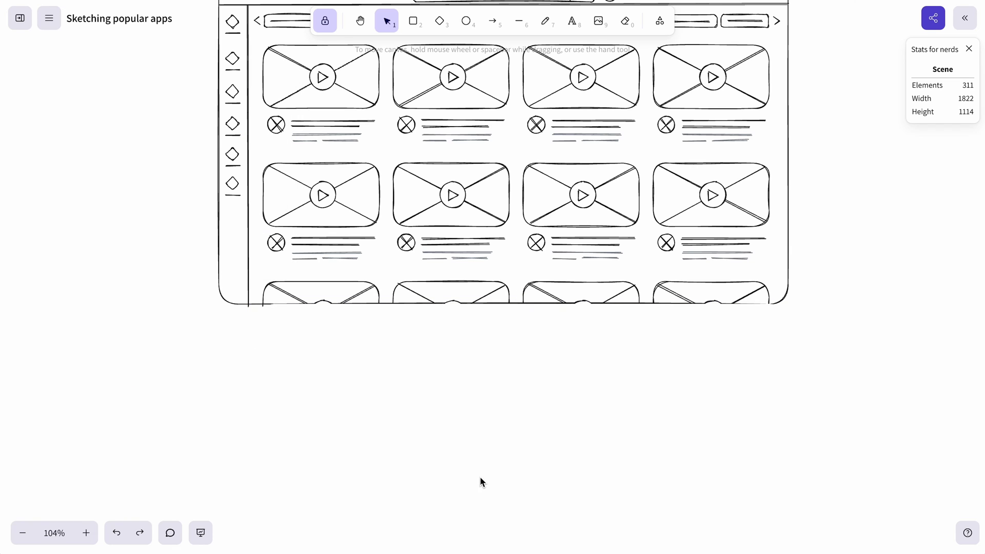
Restack the outer wireframe frame so its bottom edge shows above the mask.
{"action": "left_click", "coordinate": [789, 213]}
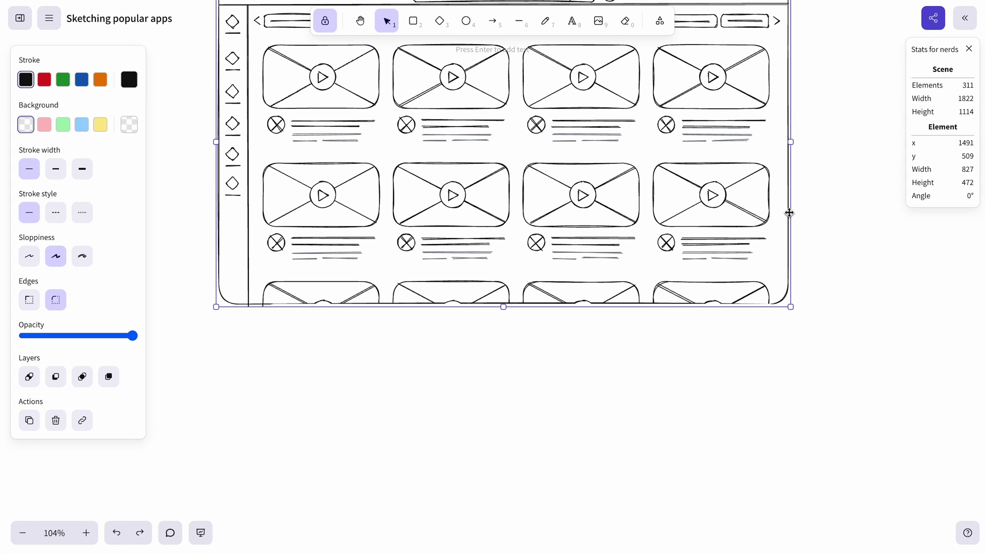
{"action": "right_click", "coordinate": [789, 212]}
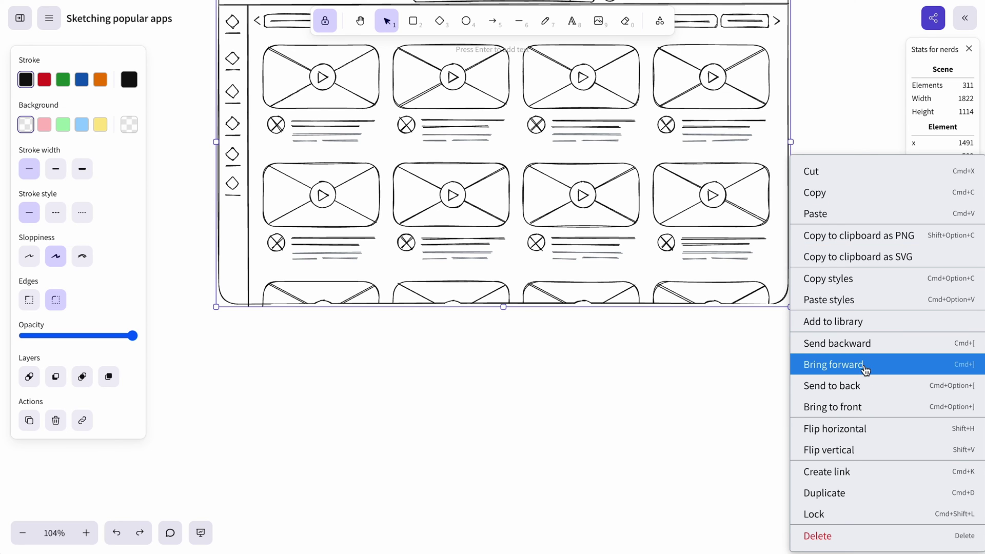
{"action": "left_click", "coordinate": [875, 386]}
{"action": "left_click", "coordinate": [875, 397]}
{"action": "scroll", "coordinate": [623, 528], "scroll_direction": "down", "scroll_amount": 10}
{"action": "scroll", "coordinate": [544, 521], "scroll_direction": "up", "scroll_amount": 10}
{"action": "scroll", "coordinate": [601, 328], "scroll_direction": "down", "scroll_amount": 3}
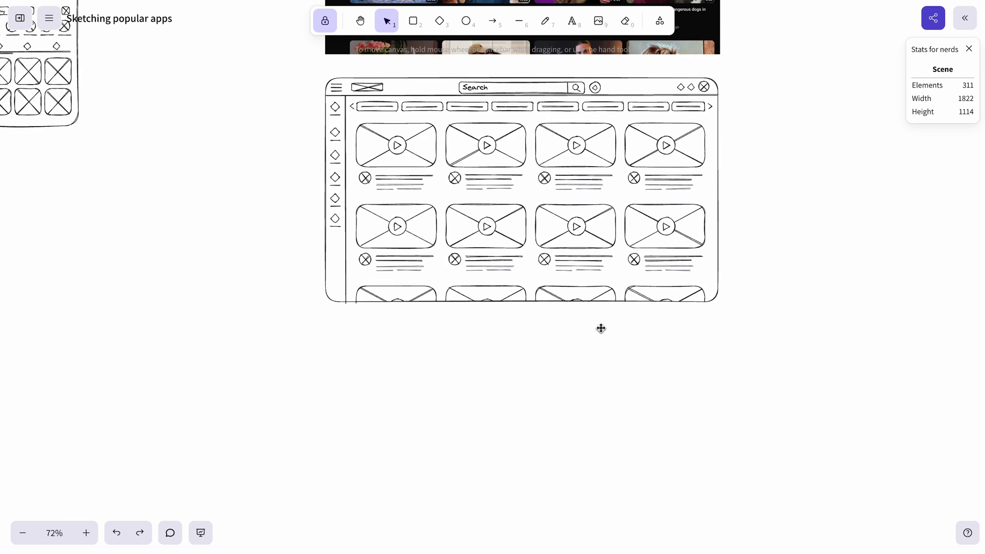
{"action": "scroll", "coordinate": [601, 328], "scroll_direction": "up", "scroll_amount": 3}
{"action": "scroll", "coordinate": [600, 328], "scroll_direction": "up", "scroll_amount": 2}
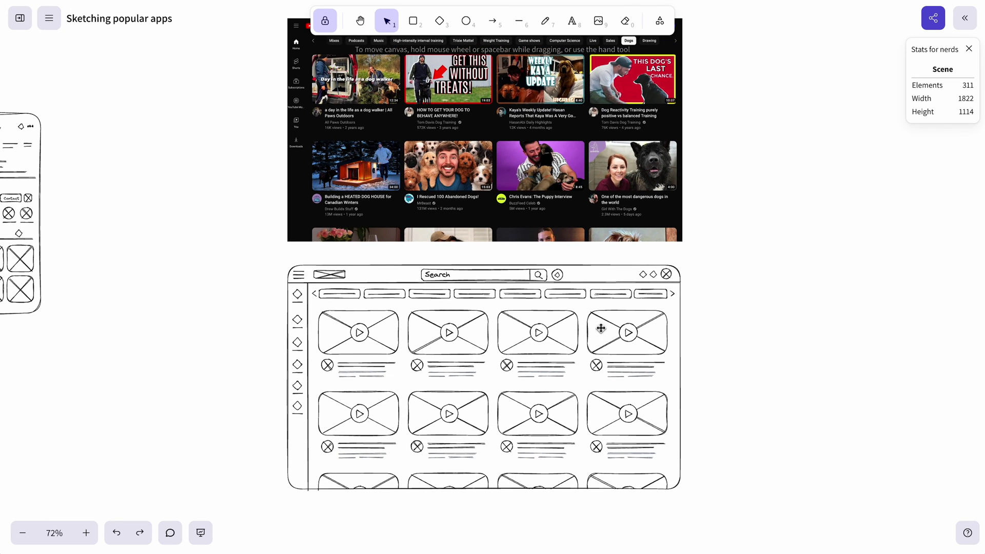
{"action": "scroll", "coordinate": [601, 328], "scroll_direction": "up", "scroll_amount": 5}
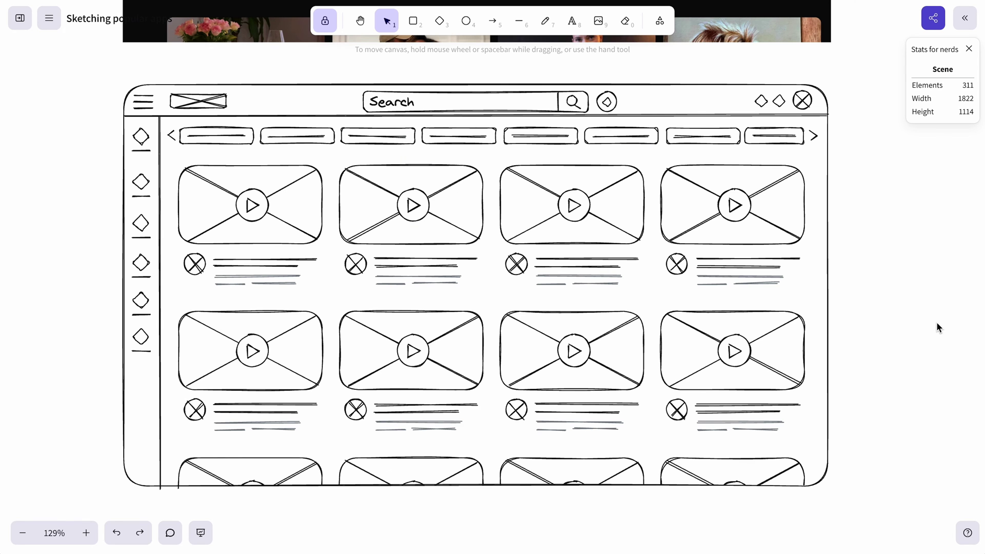
Scroll the canvas to the Google Calendar phone screenshot and its wireframe.
{"action": "scroll", "coordinate": [936, 321], "scroll_direction": "up", "scroll_amount": 10}
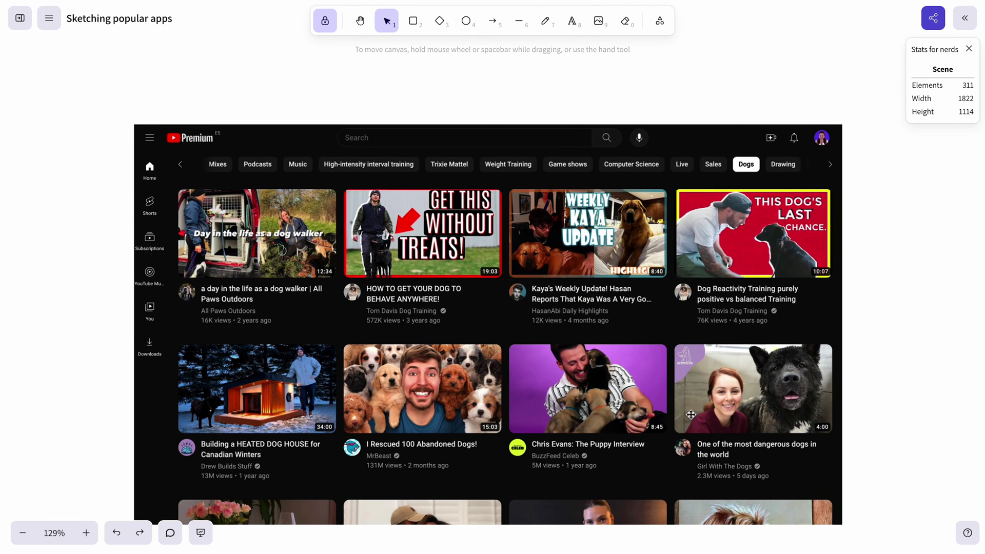
{"action": "scroll", "coordinate": [690, 415], "scroll_direction": "down", "scroll_amount": 10}
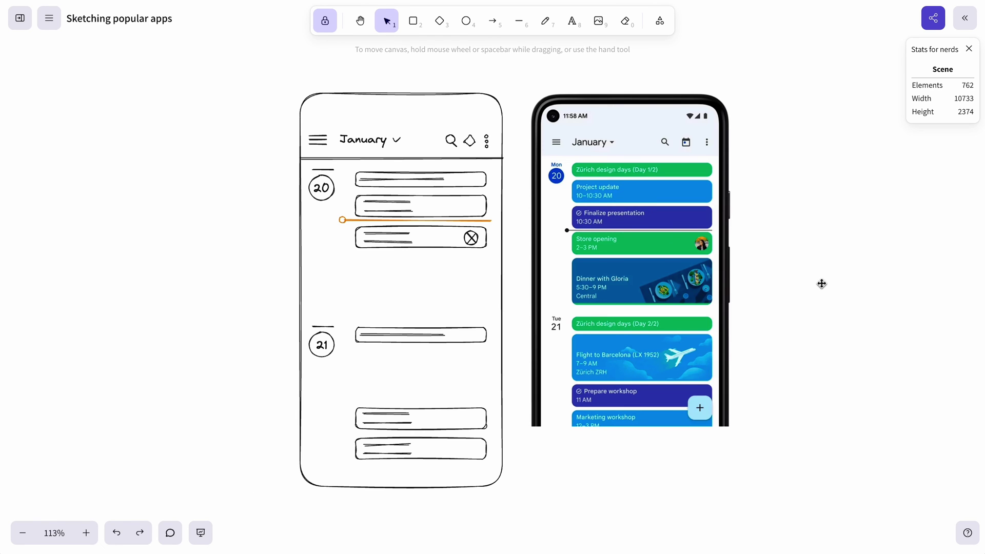
{"action": "scroll", "coordinate": [687, 290], "scroll_direction": "up", "scroll_amount": 7, "text": "ctrl"}
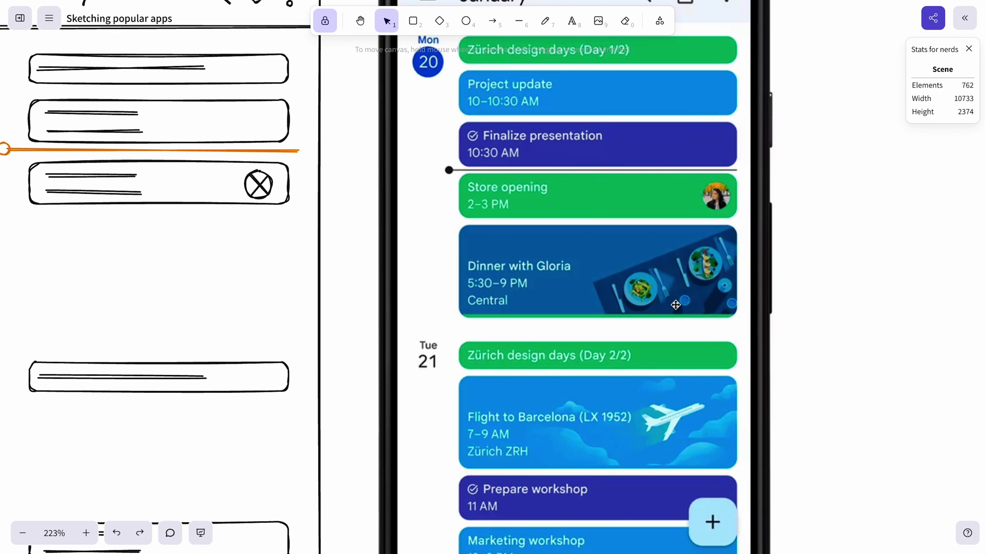
Draw a tall rectangle card below the third day-20 event.
{"action": "scroll", "coordinate": [675, 304], "scroll_direction": "down", "scroll_amount": 5, "text": "ctrl"}
{"action": "scroll", "coordinate": [675, 305], "scroll_direction": "left", "scroll_amount": 3}
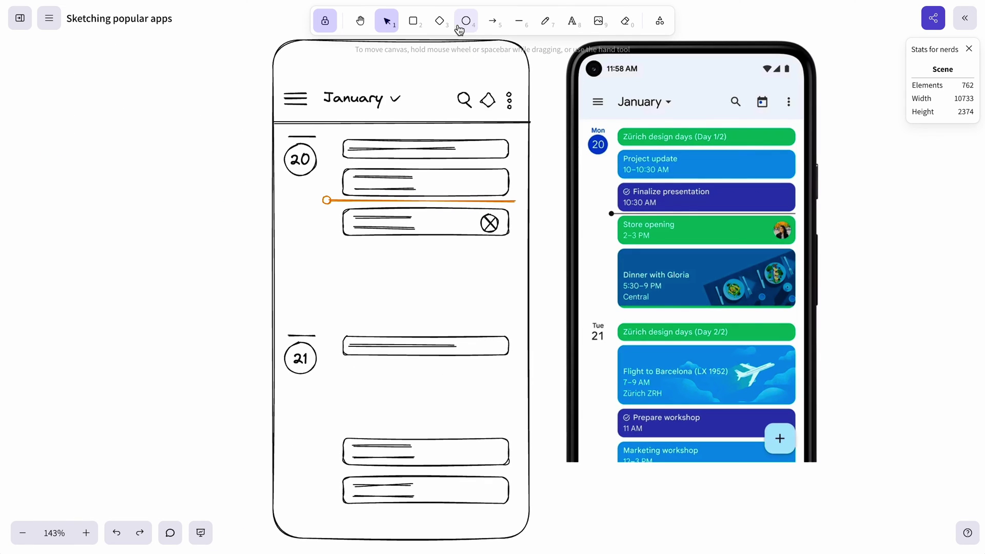
{"action": "left_click", "coordinate": [413, 20]}
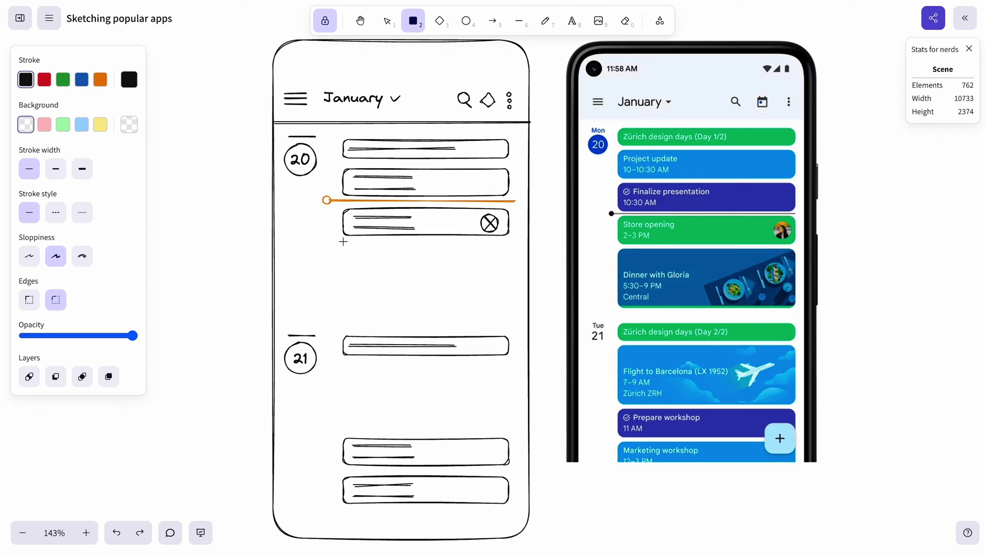
{"action": "left_click_drag", "start_coordinate": [343, 241], "coordinate": [509, 304]}
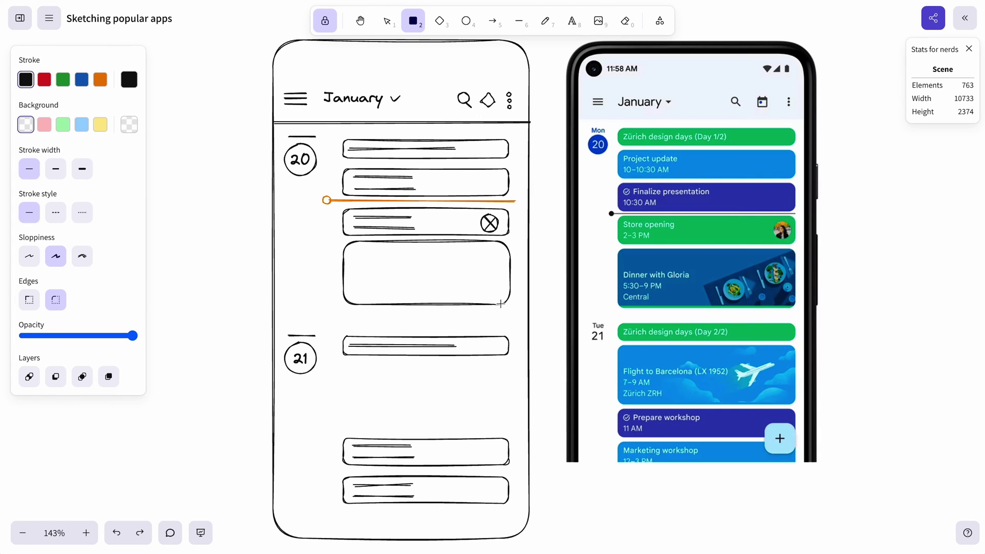
Add two text lines, a vertical divider and a diagonal for the image area inside the card.
{"action": "left_click", "coordinate": [518, 22]}
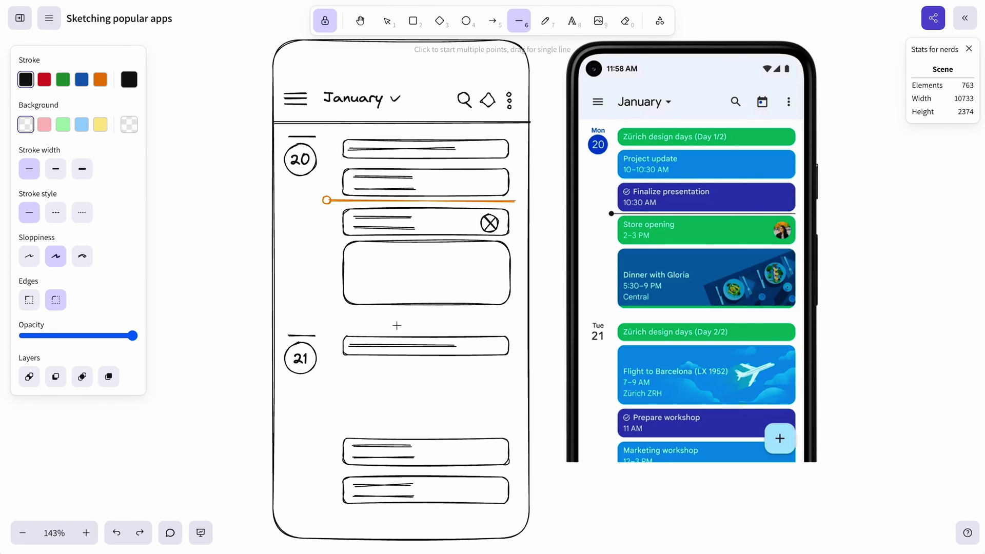
{"action": "left_click_drag", "start_coordinate": [352, 275], "coordinate": [428, 274]}
{"action": "left_click", "coordinate": [352, 282]}
{"action": "left_click_drag", "start_coordinate": [352, 282], "coordinate": [427, 293]}
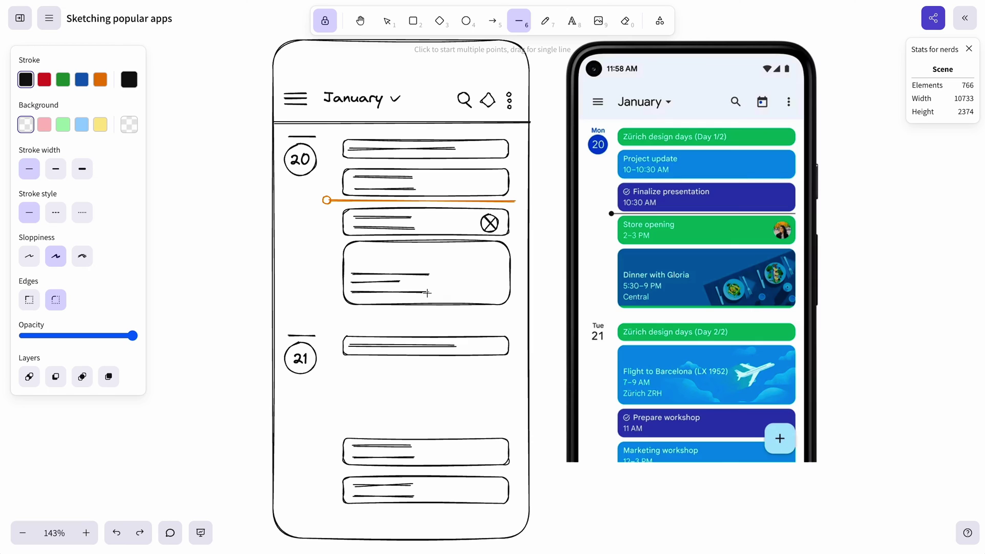
{"action": "left_click_drag", "start_coordinate": [443, 241], "coordinate": [443, 304]}
{"action": "left_click", "coordinate": [444, 241]}
{"action": "mouse_move", "coordinate": [443, 241]}
{"action": "left_mouse_down"}
{"action": "mouse_move", "coordinate": [504, 304]}
{"action": "mouse_move", "coordinate": [484, 277]}
{"action": "mouse_move", "coordinate": [506, 247]}
{"action": "left_mouse_up"}
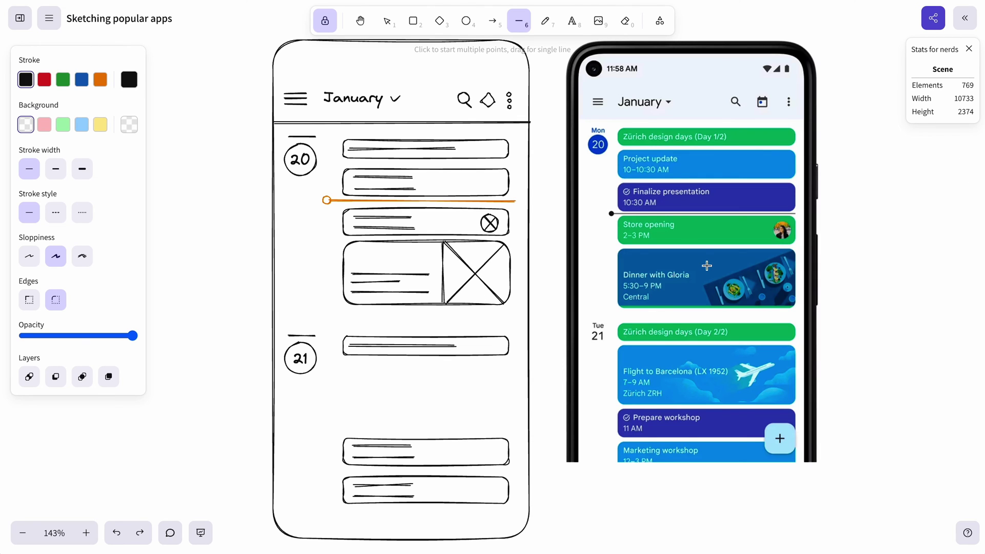
Replace the divider and old diagonals with an X spanning the whole card.
{"action": "key", "text": "1"}
{"action": "left_click", "coordinate": [444, 275]}
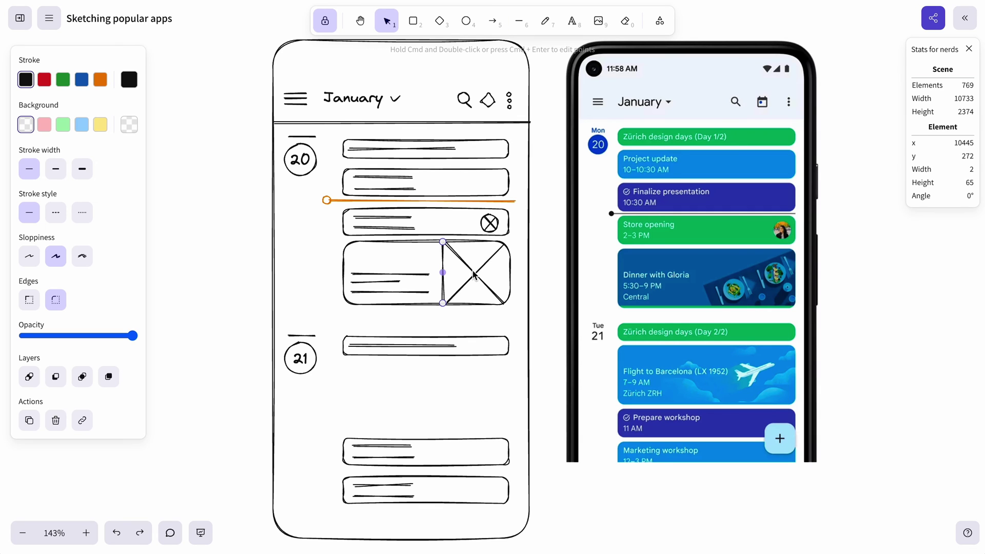
{"action": "left_click", "coordinate": [474, 276], "text": "shift"}
{"action": "key", "text": "Delete"}
{"action": "left_click", "coordinate": [475, 274]}
{"action": "key", "text": "Delete"}
{"action": "key", "text": "6"}
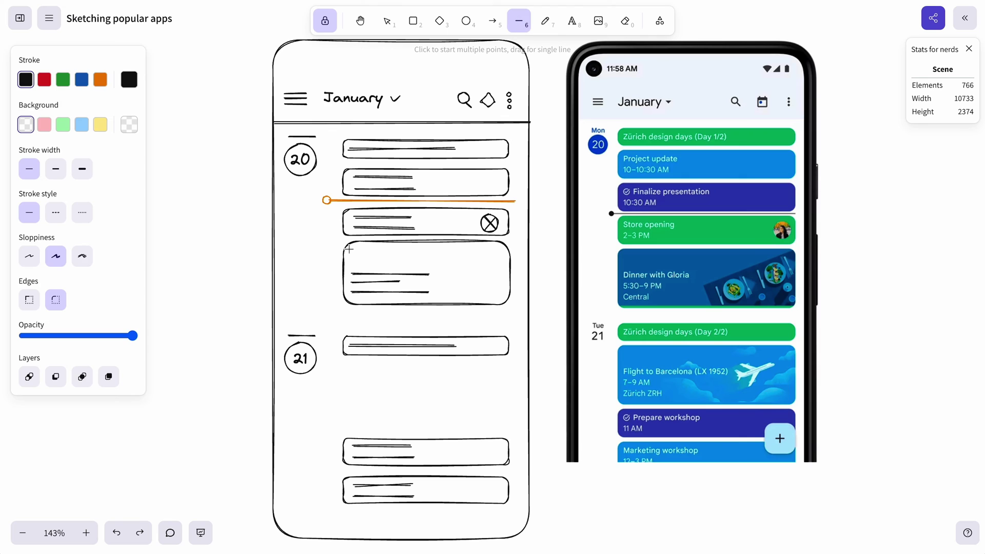
{"action": "left_click_drag", "start_coordinate": [348, 249], "coordinate": [506, 301]}
{"action": "mouse_move", "coordinate": [354, 300]}
{"action": "left_mouse_down"}
{"action": "mouse_move", "coordinate": [482, 266]}
{"action": "mouse_move", "coordinate": [506, 246]}
{"action": "left_mouse_up"}
{"action": "key", "text": "1"}
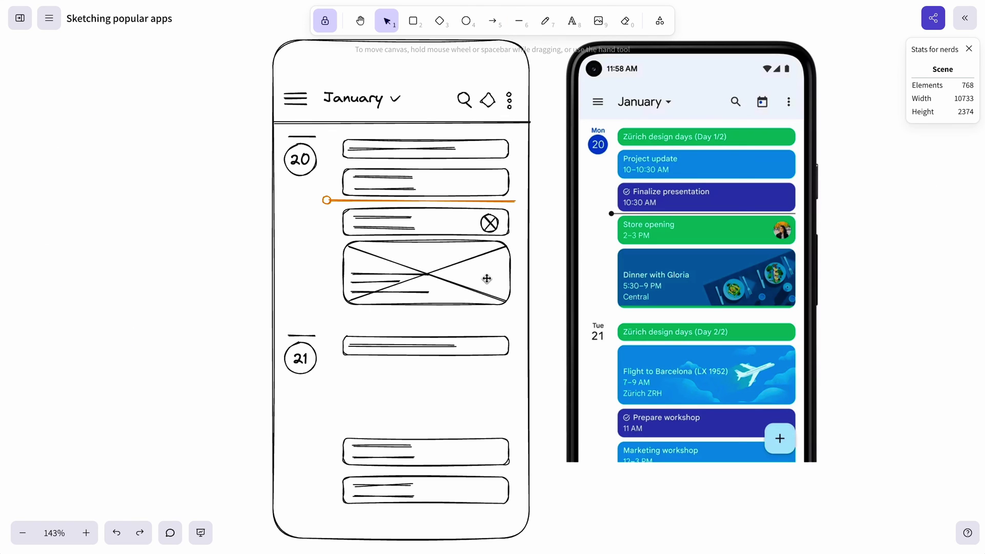
Set both diagonals' stroke to pale gray shade 3 (ced4da).
{"action": "left_click", "coordinate": [478, 290]}
{"action": "left_click", "coordinate": [482, 258], "text": "shift"}
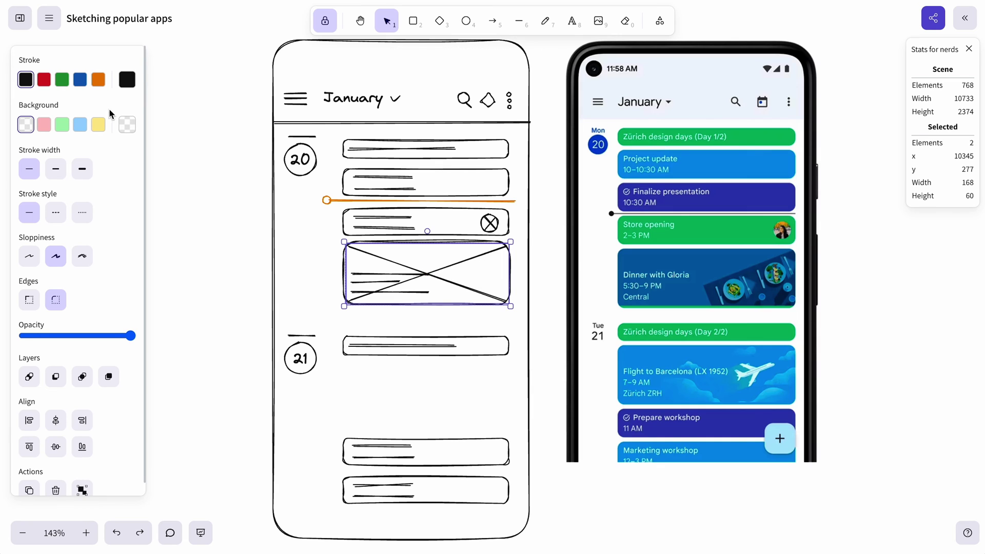
{"action": "left_click", "coordinate": [126, 79]}
{"action": "left_click", "coordinate": [224, 95]}
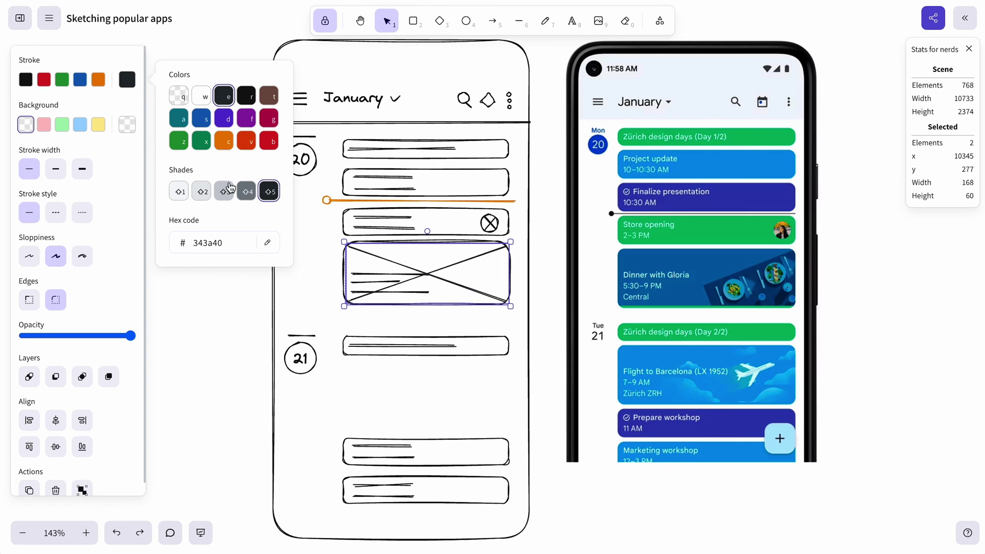
{"action": "key", "text": "shift+4"}
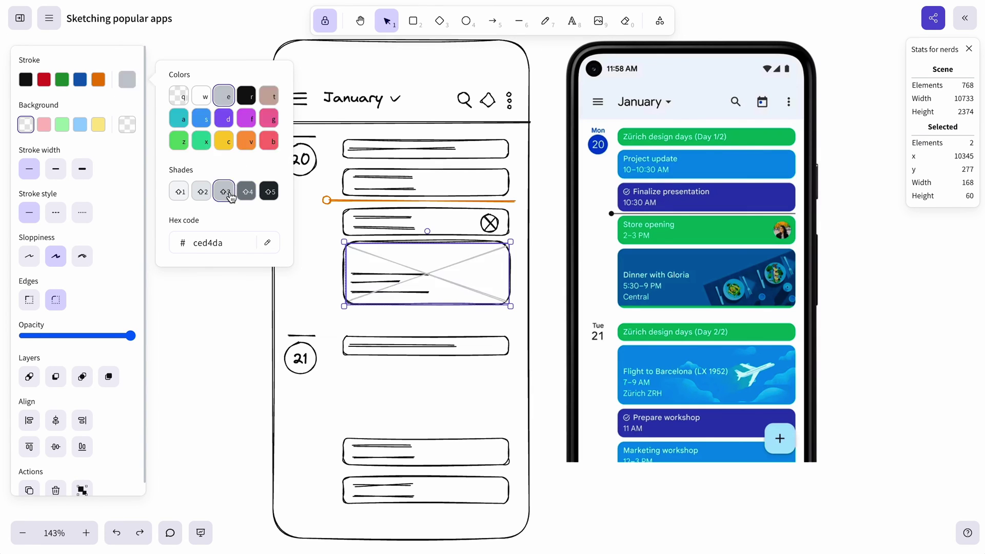
{"action": "scroll", "coordinate": [411, 275], "scroll_direction": "up", "scroll_amount": 6}
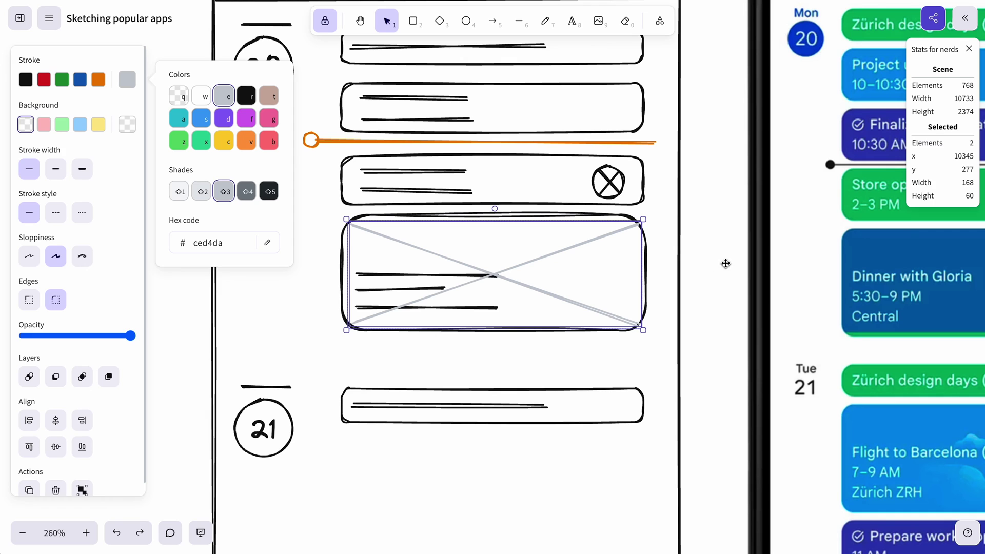
{"action": "left_click", "coordinate": [677, 263]}
Bring the three text lines in front of the crossed lines.
{"action": "left_click", "coordinate": [454, 277]}
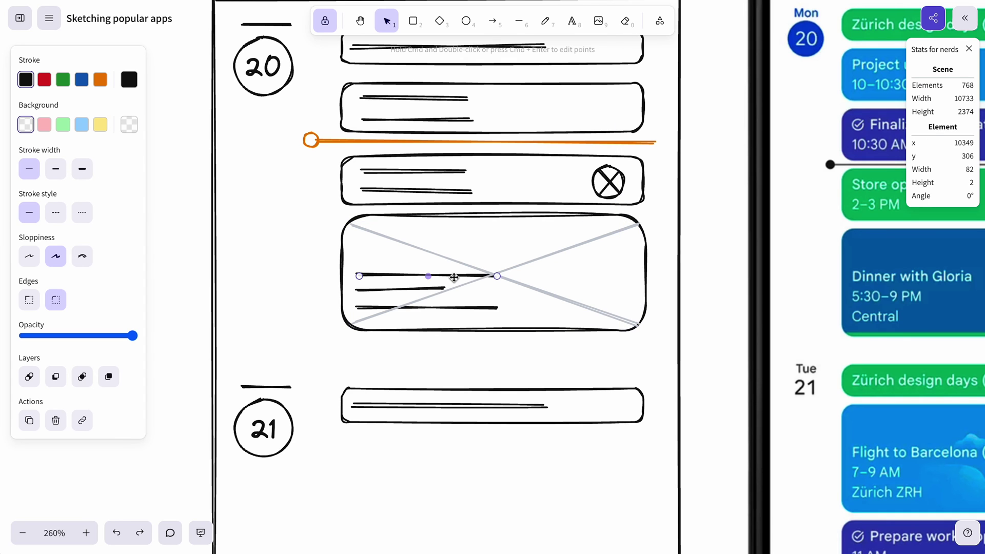
{"action": "left_click", "coordinate": [392, 289], "text": "shift"}
{"action": "left_click", "coordinate": [455, 309], "text": "shift"}
{"action": "right_click", "coordinate": [461, 311]}
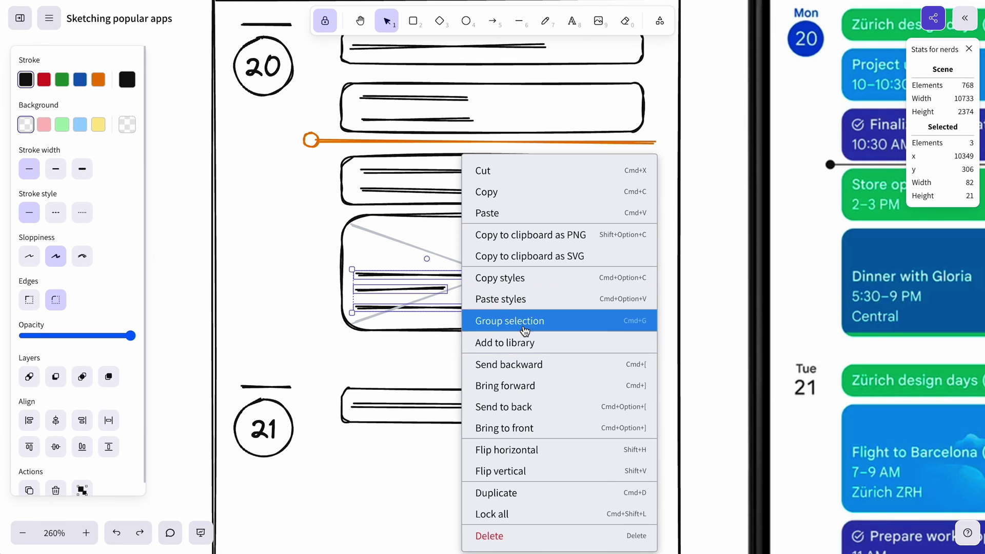
{"action": "left_click", "coordinate": [550, 427]}
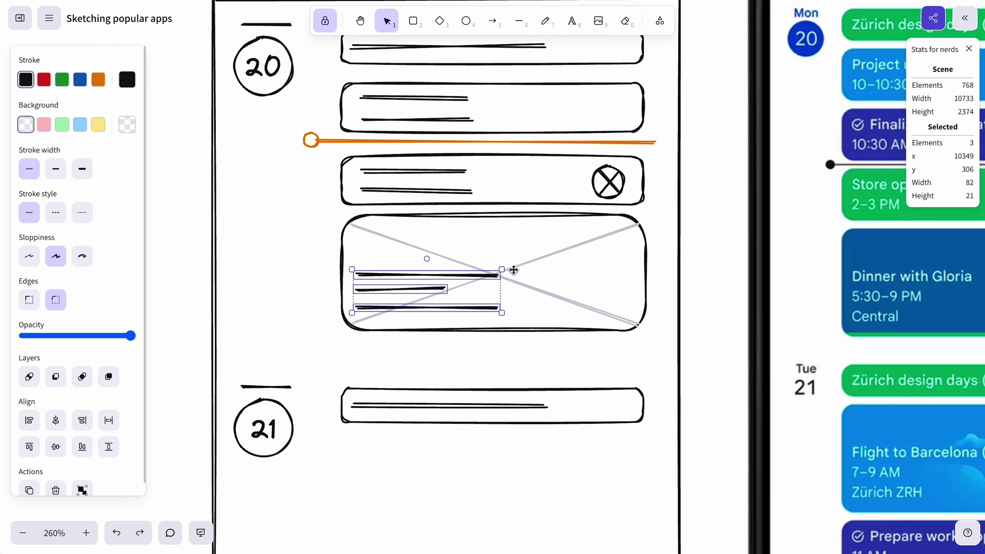
{"action": "left_click", "coordinate": [645, 260]}
Place a copy of the image card below the day 21 card.
{"action": "scroll", "coordinate": [364, 232], "scroll_direction": "down", "scroll_amount": 5}
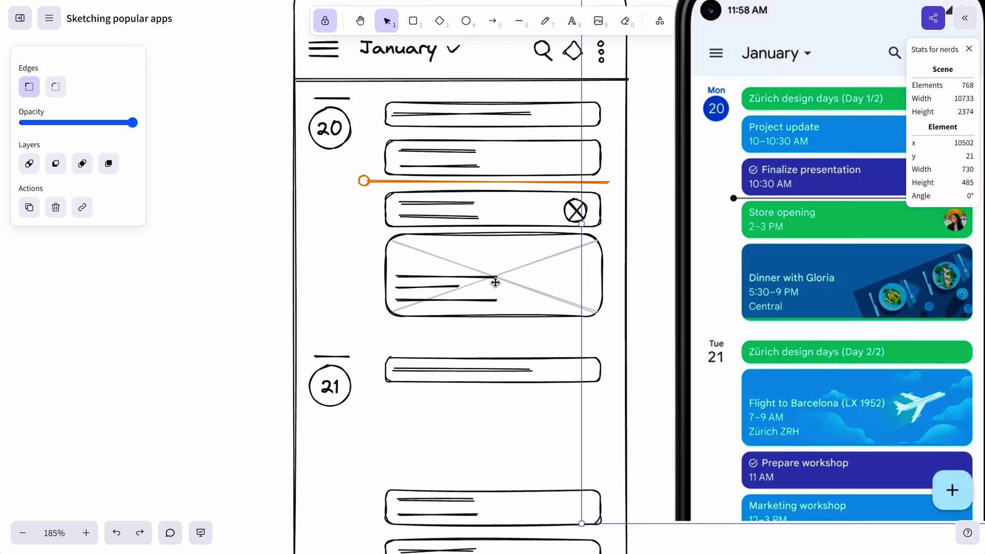
{"action": "left_click_drag", "start_coordinate": [266, 259], "coordinate": [264, 382]}
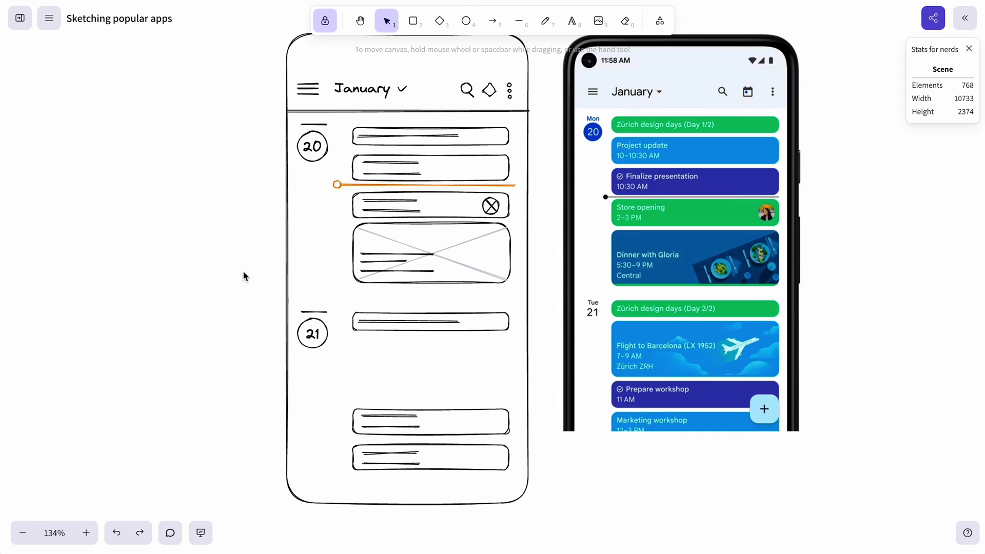
{"action": "mouse_move", "coordinate": [239, 208]}
{"action": "left_mouse_down"}
{"action": "mouse_move", "coordinate": [341, 248]}
{"action": "mouse_move", "coordinate": [513, 293]}
{"action": "left_mouse_up"}
{"action": "left_click", "coordinate": [467, 212], "text": "shift"}
{"action": "left_click_drag", "start_coordinate": [466, 261], "coordinate": [463, 371]}
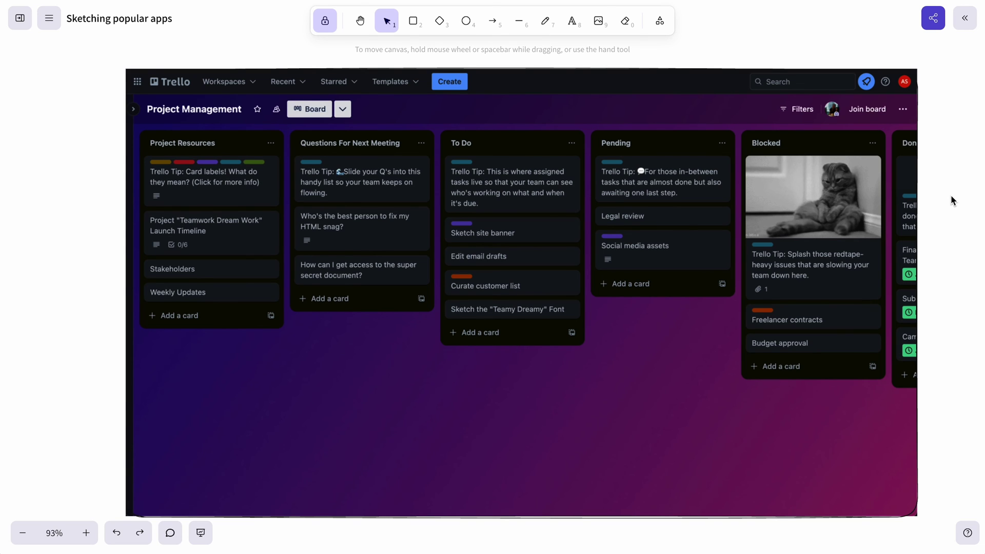
{"action": "scroll", "coordinate": [947, 199], "scroll_direction": "down", "scroll_amount": 3}
{"action": "scroll", "coordinate": [945, 201], "scroll_direction": "down", "scroll_amount": 6}
{"action": "scroll", "coordinate": [945, 202], "scroll_direction": "up", "scroll_amount": 6}
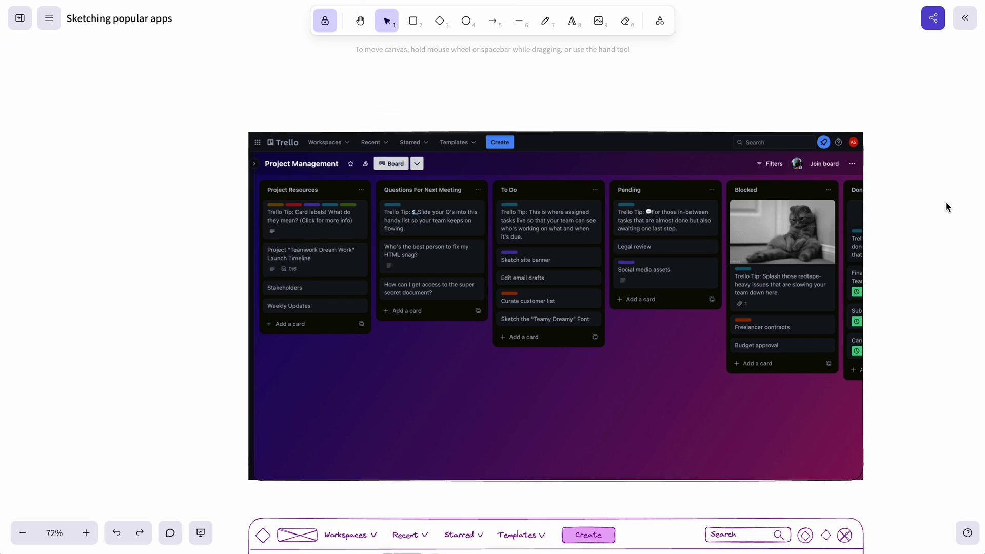
{"action": "scroll", "coordinate": [795, 254], "scroll_direction": "up", "scroll_amount": 2}
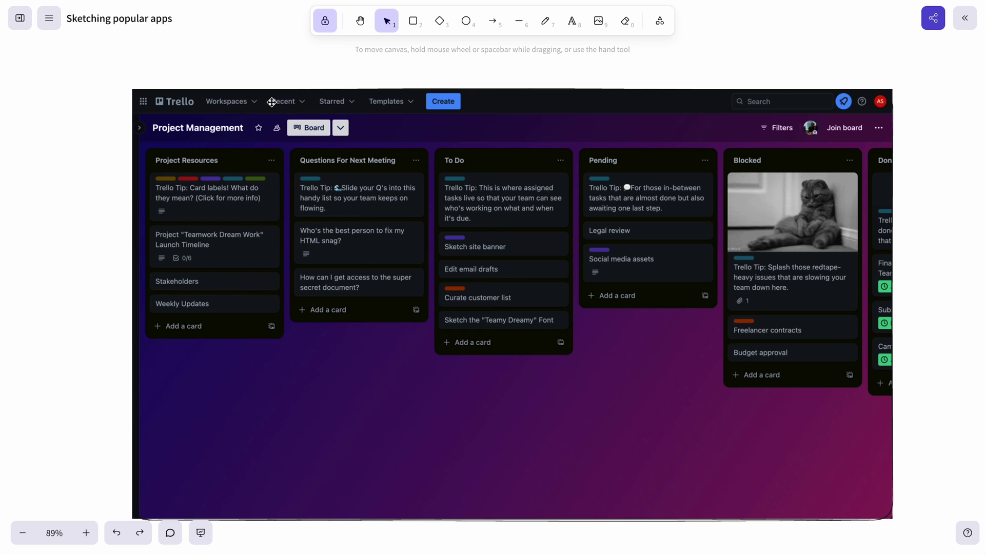
{"action": "scroll", "coordinate": [598, 207], "scroll_direction": "down", "scroll_amount": 9}
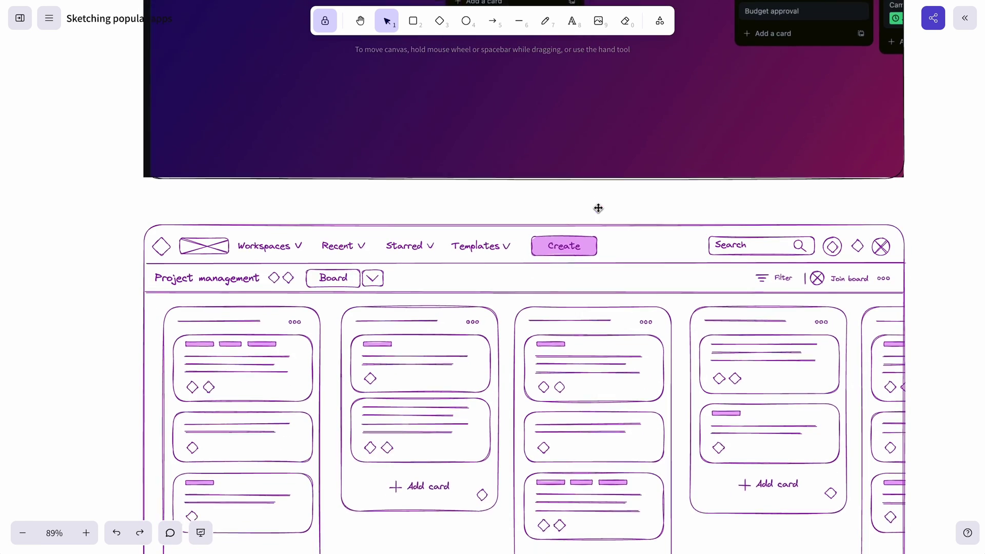
{"action": "scroll", "coordinate": [598, 207], "scroll_direction": "down", "scroll_amount": 1}
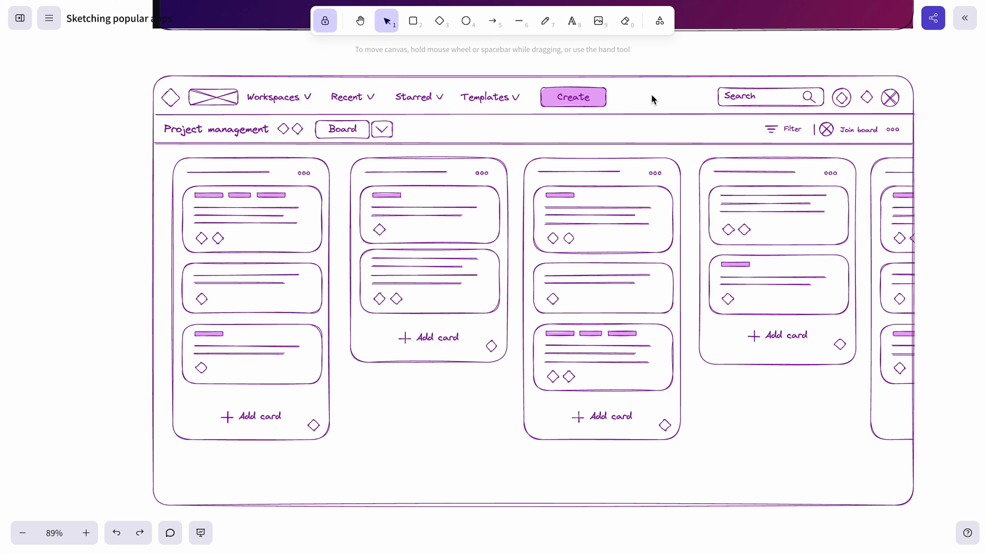
{"action": "scroll", "coordinate": [651, 99], "scroll_direction": "up", "scroll_amount": 9}
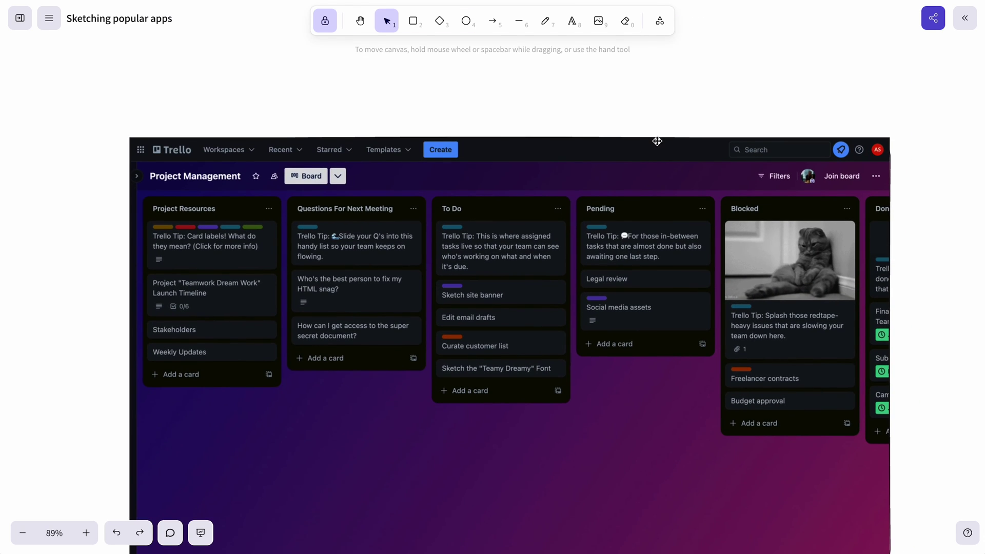
{"action": "scroll", "coordinate": [658, 173], "scroll_direction": "down", "scroll_amount": 9}
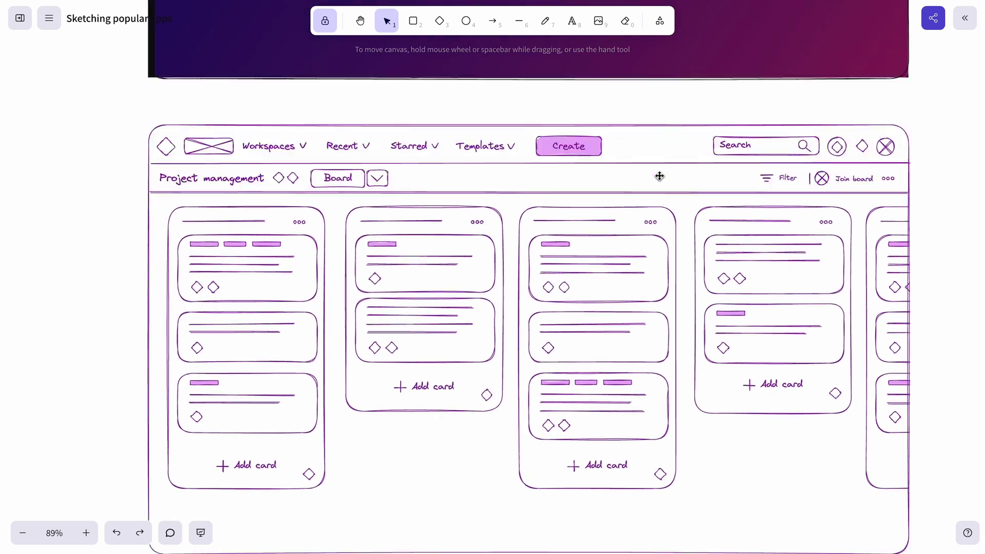
{"action": "scroll", "coordinate": [659, 175], "scroll_direction": "down", "scroll_amount": 1}
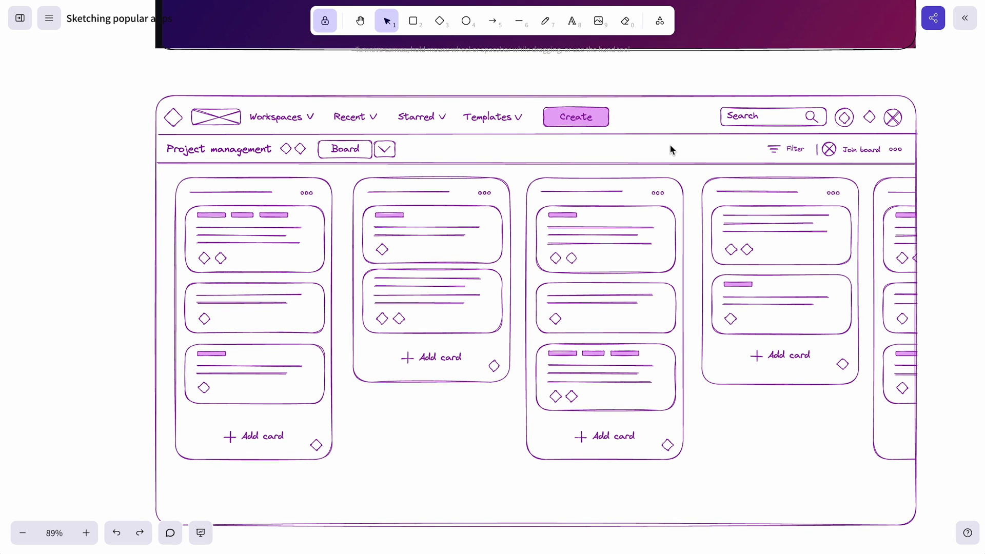
{"action": "scroll", "coordinate": [670, 150], "scroll_direction": "left", "scroll_amount": 1}
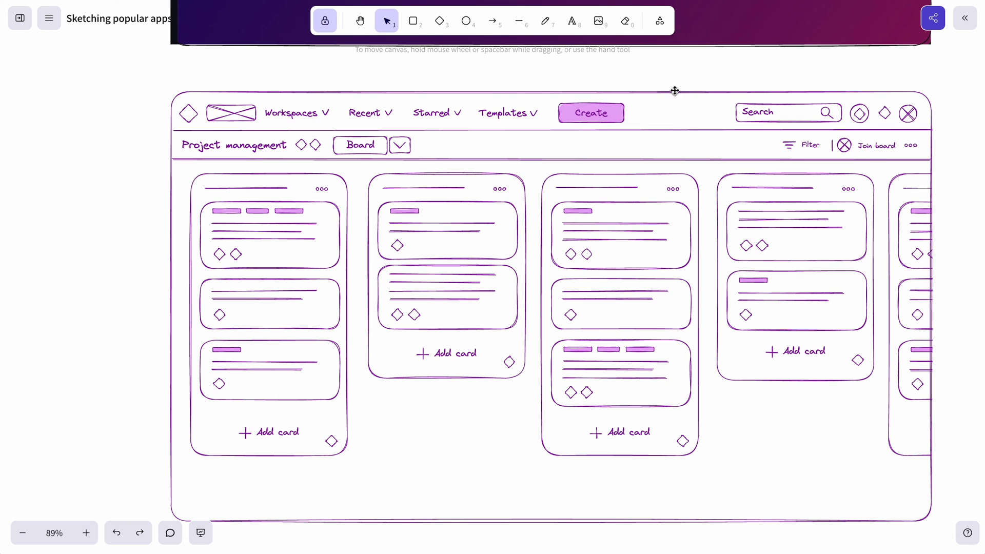
{"action": "scroll", "coordinate": [687, 105], "scroll_direction": "down", "scroll_amount": 1}
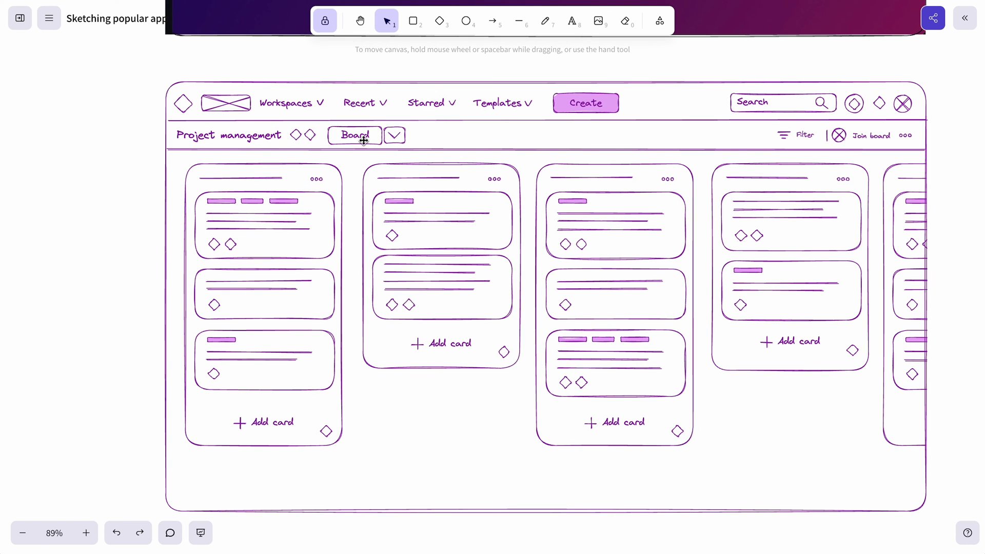
{"action": "scroll", "coordinate": [245, 87], "scroll_direction": "up", "scroll_amount": 5}
{"action": "scroll", "coordinate": [411, 124], "scroll_direction": "down", "scroll_amount": 4}
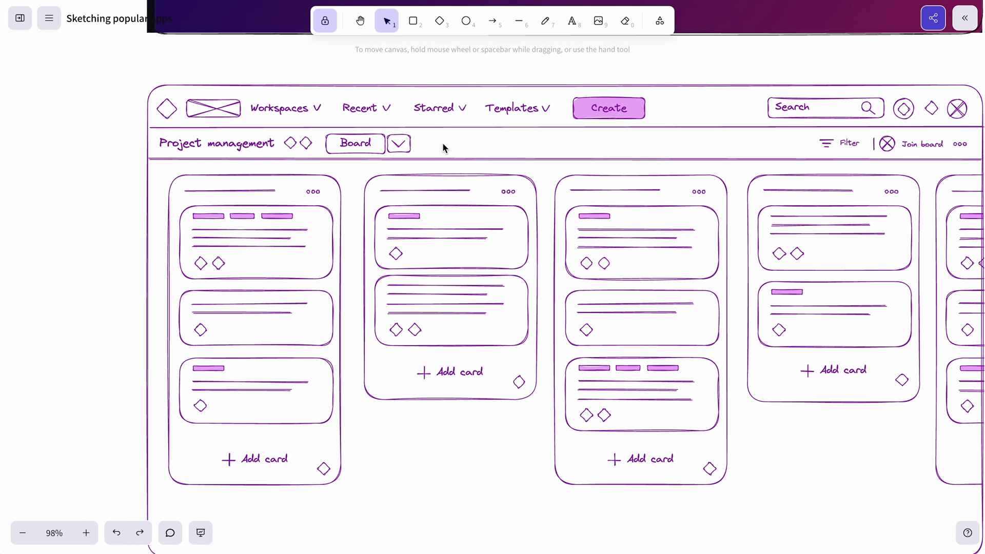
{"action": "scroll", "coordinate": [452, 146], "scroll_direction": "right", "scroll_amount": 2}
{"action": "scroll", "coordinate": [452, 146], "scroll_direction": "down", "scroll_amount": 1}
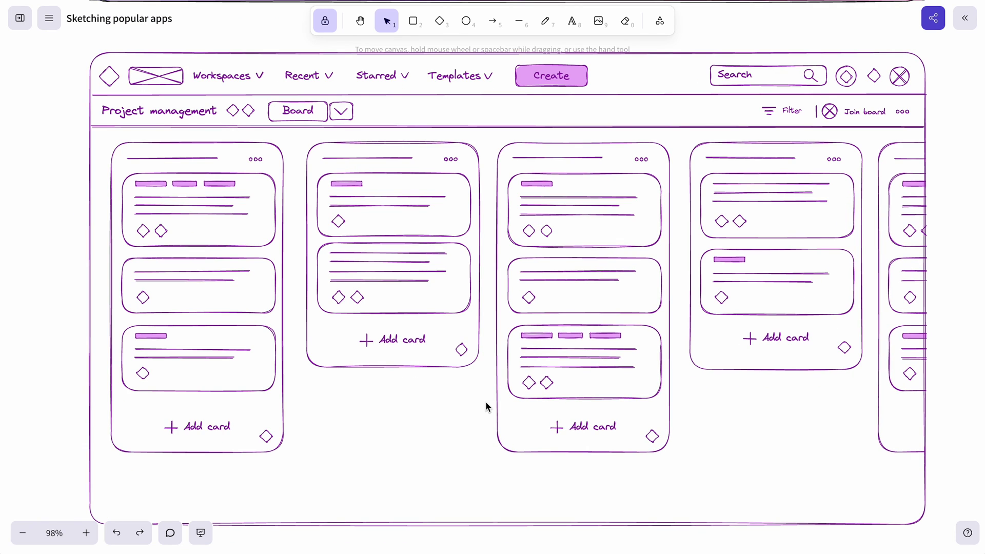
{"action": "scroll", "coordinate": [485, 403], "scroll_direction": "down", "scroll_amount": 1}
{"action": "scroll", "coordinate": [486, 403], "scroll_direction": "left", "scroll_amount": 1}
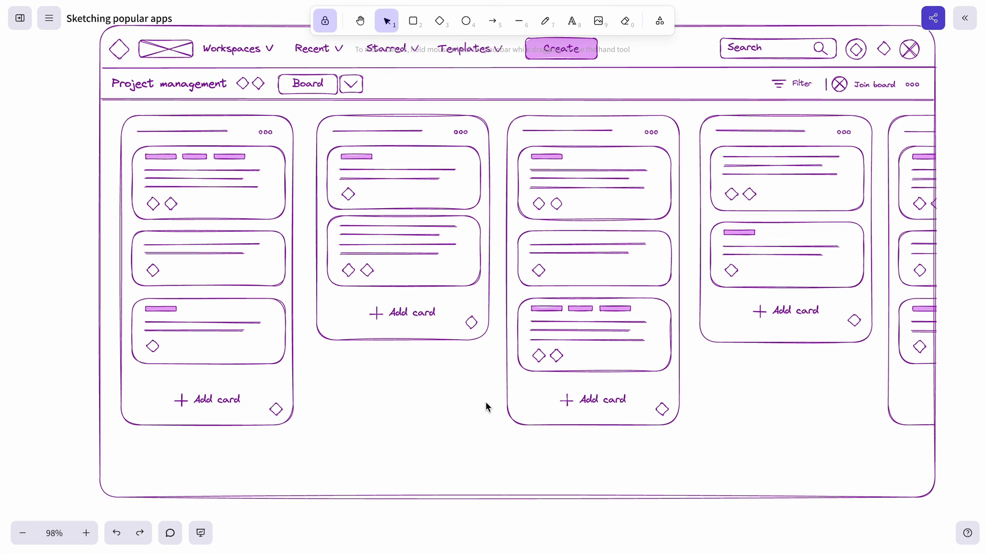
{"action": "scroll", "coordinate": [69, 143], "scroll_direction": "up", "scroll_amount": 3}
{"action": "scroll", "coordinate": [69, 143], "scroll_direction": "left", "scroll_amount": 2}
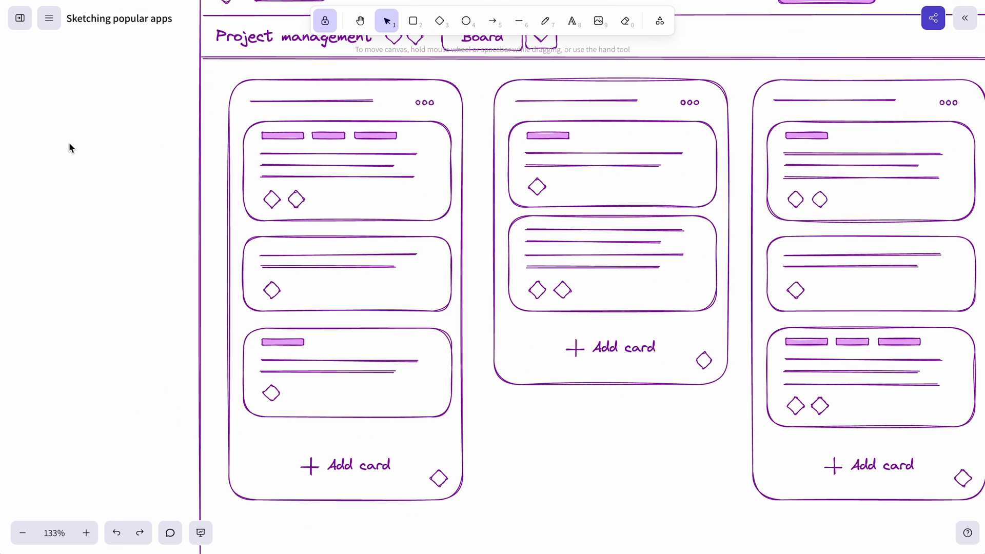
{"action": "left_click", "coordinate": [271, 84]}
{"action": "left_click", "coordinate": [327, 122]}
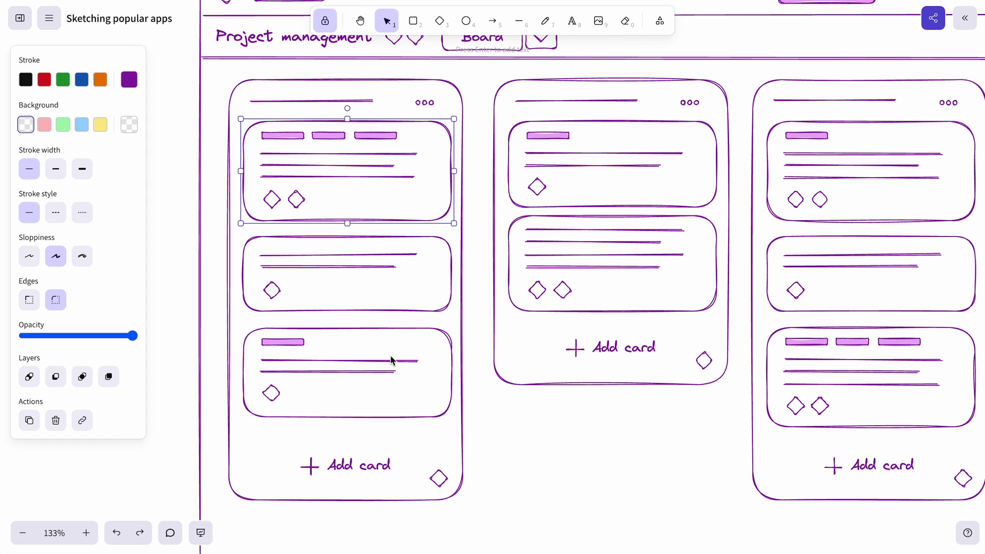
{"action": "double_click", "coordinate": [388, 136]}
{"action": "left_click", "coordinate": [393, 148]}
{"action": "double_click", "coordinate": [383, 137]}
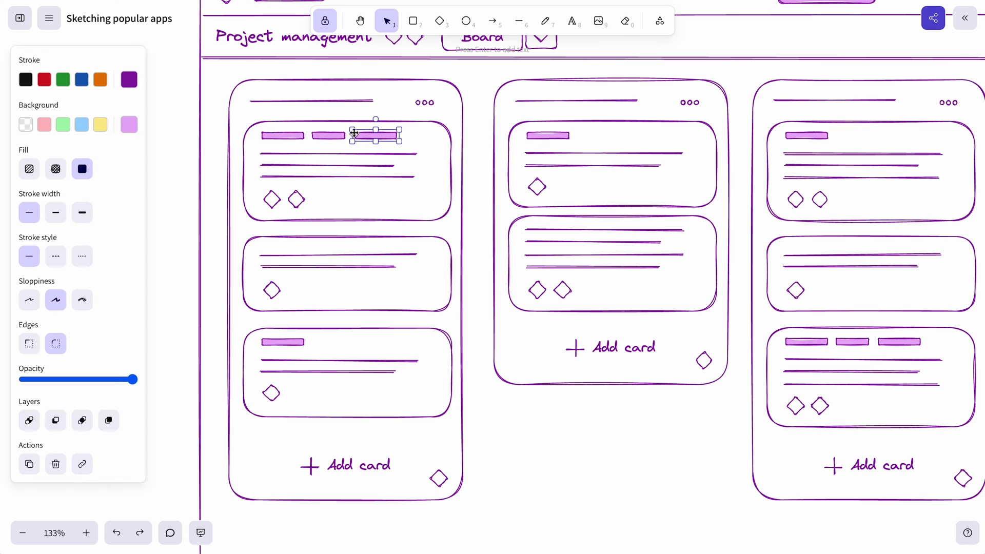
{"action": "left_click", "coordinate": [333, 135], "text": "shift"}
{"action": "key", "text": "Delete"}
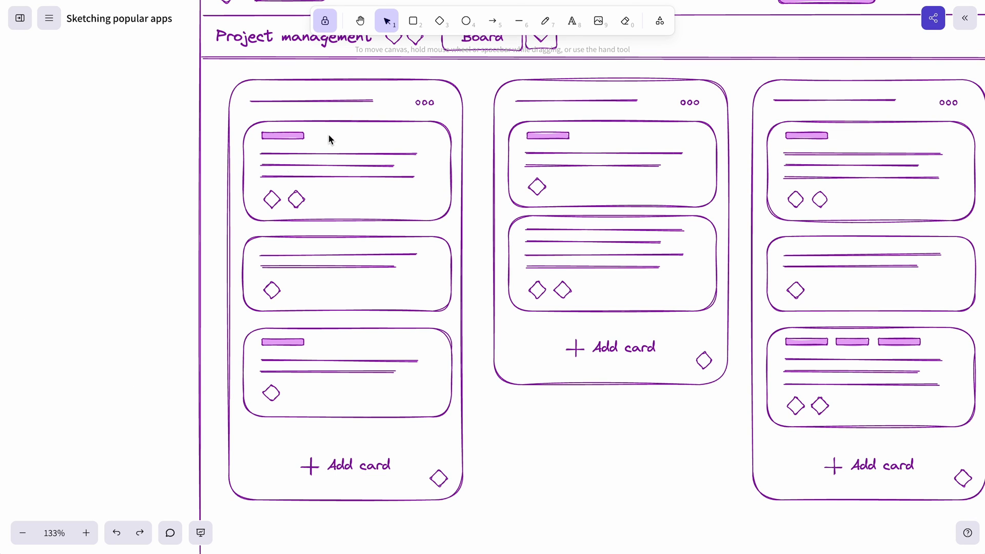
{"action": "key", "text": "ctrl+z"}
{"action": "scroll", "coordinate": [268, 176], "scroll_direction": "up", "scroll_amount": 2}
{"action": "scroll", "coordinate": [257, 191], "scroll_direction": "down", "scroll_amount": 5}
{"action": "scroll", "coordinate": [260, 190], "scroll_direction": "down", "scroll_amount": 2}
{"action": "scroll", "coordinate": [416, 171], "scroll_direction": "right", "scroll_amount": 3}
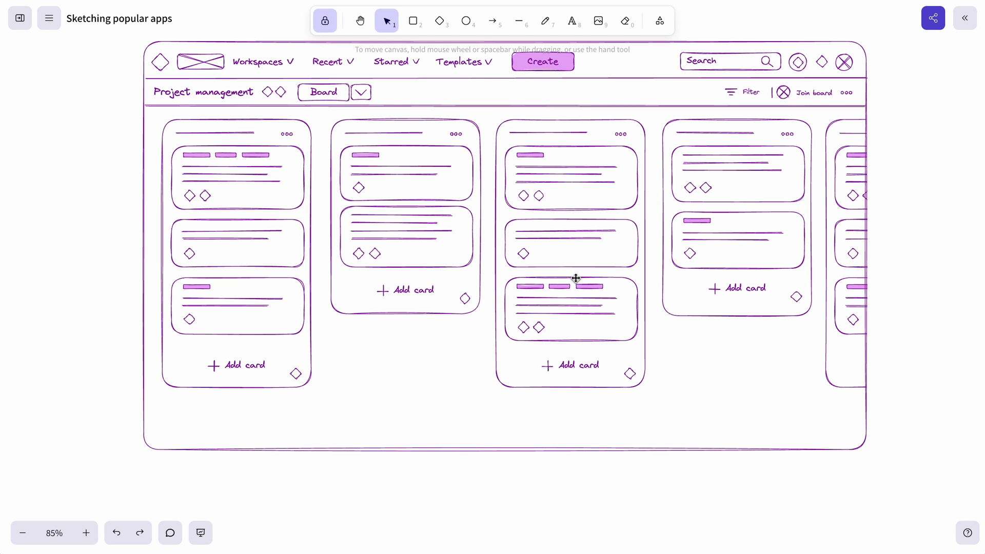
{"action": "scroll", "coordinate": [929, 258], "scroll_direction": "up", "scroll_amount": 1}
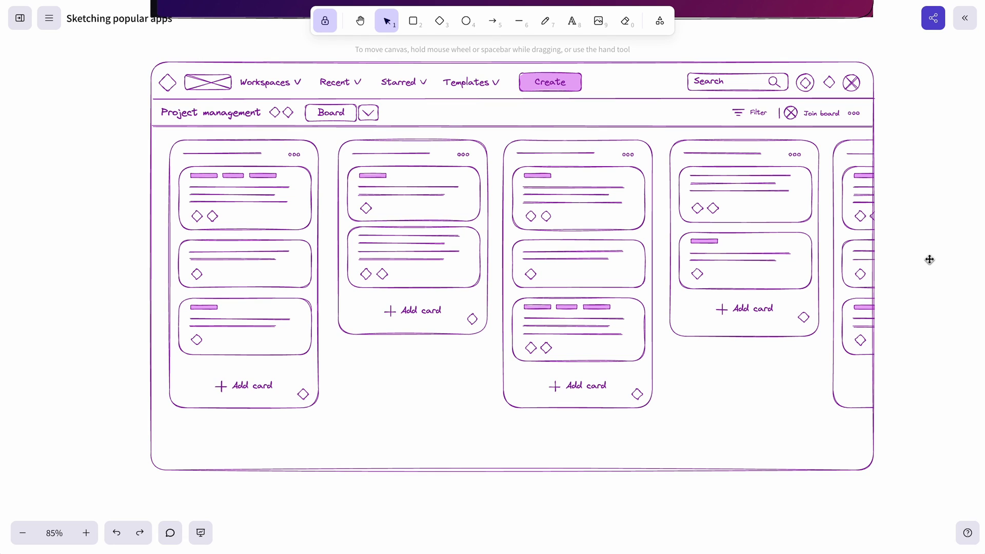